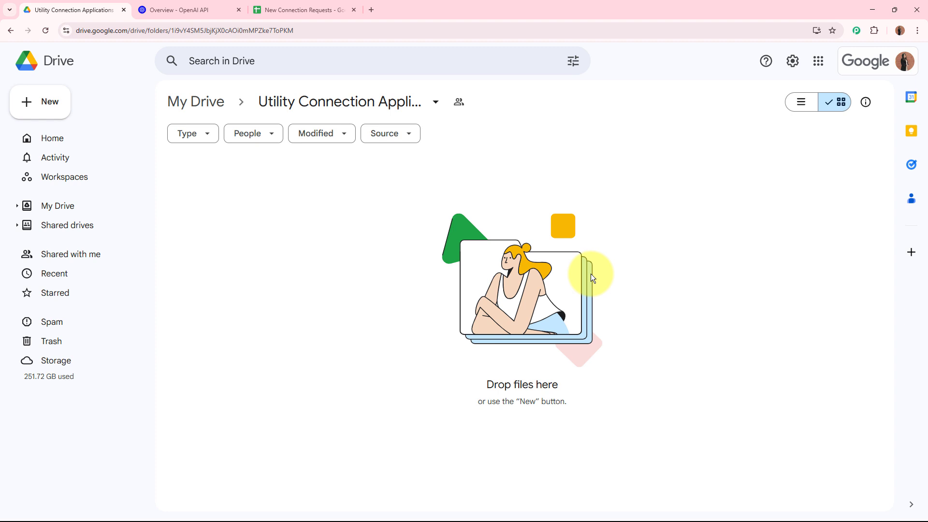
- Review the OpenAI API overview page and the column headers of the New Connection Requests spreadsheet
left_click(215, 9)
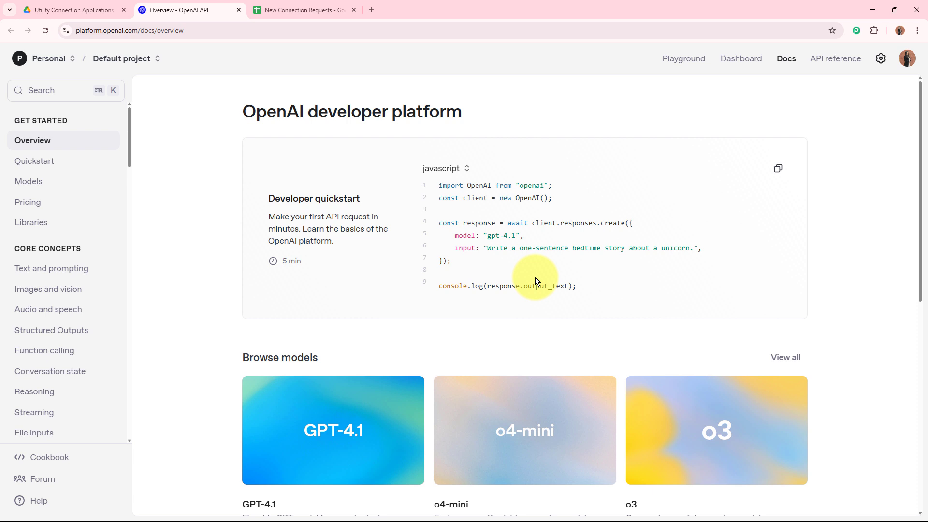
left_click(336, 9)
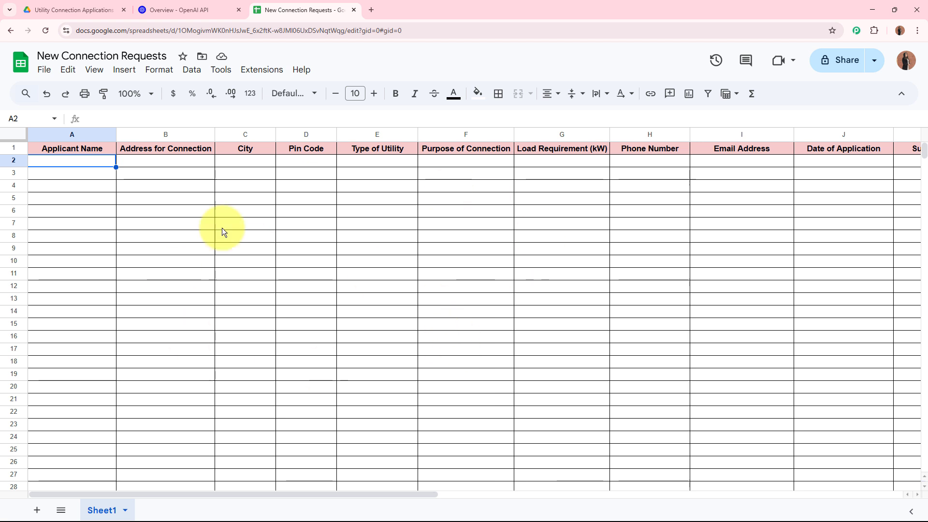
left_click(371, 10)
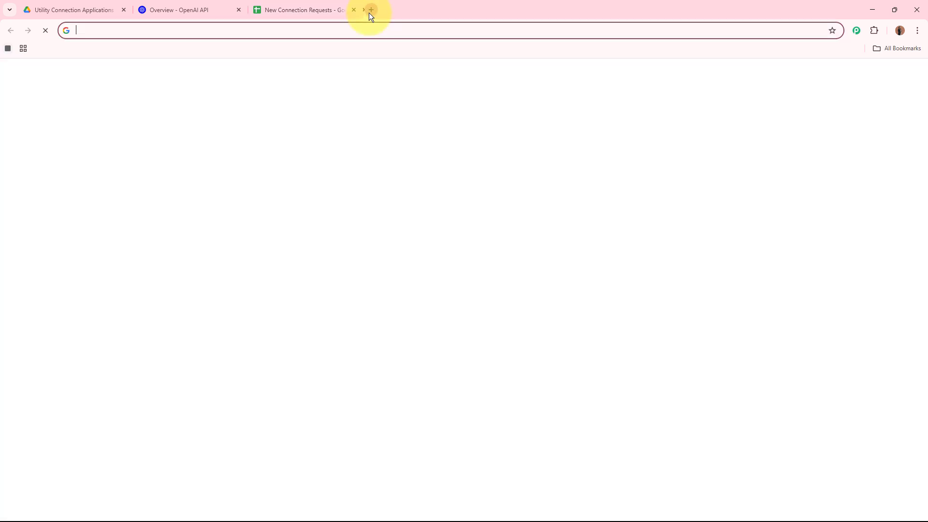
type("ww.")
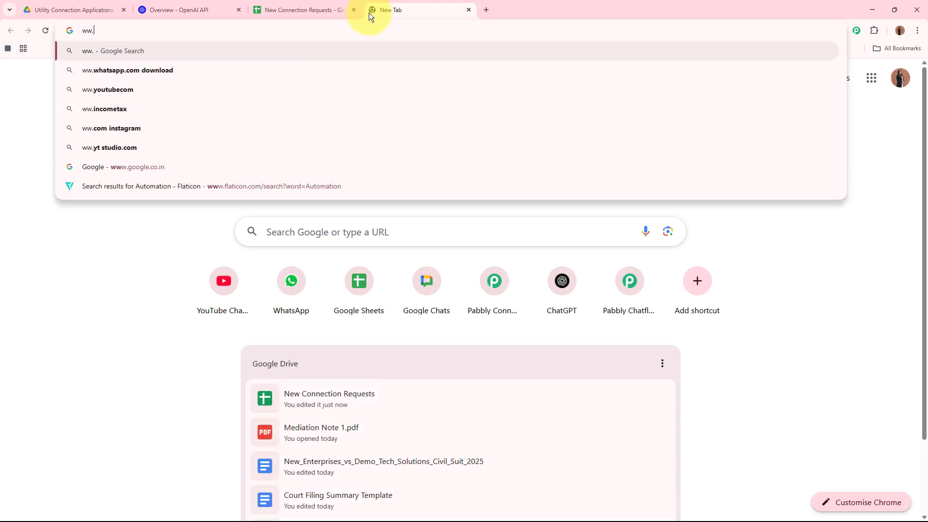
key("BackSpace")
type("w")
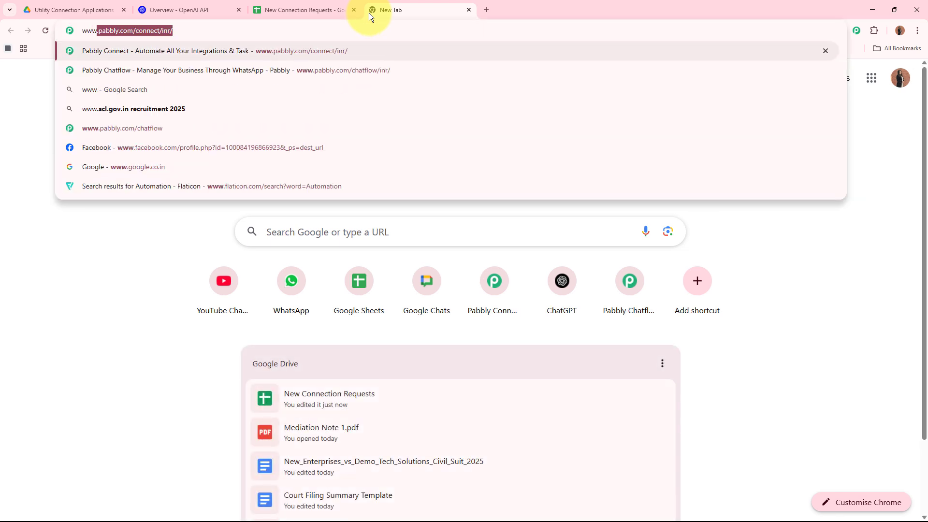
type(".pabbly.com/connect")
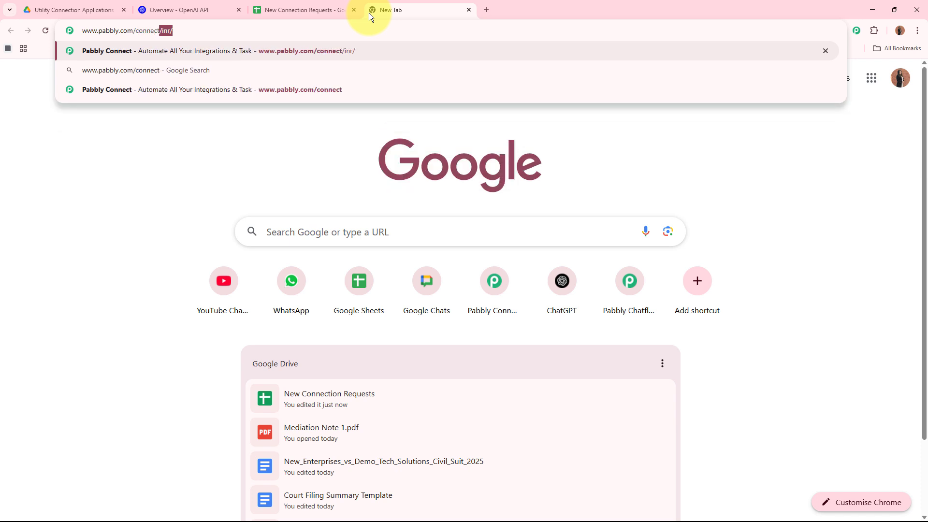
key("Return")
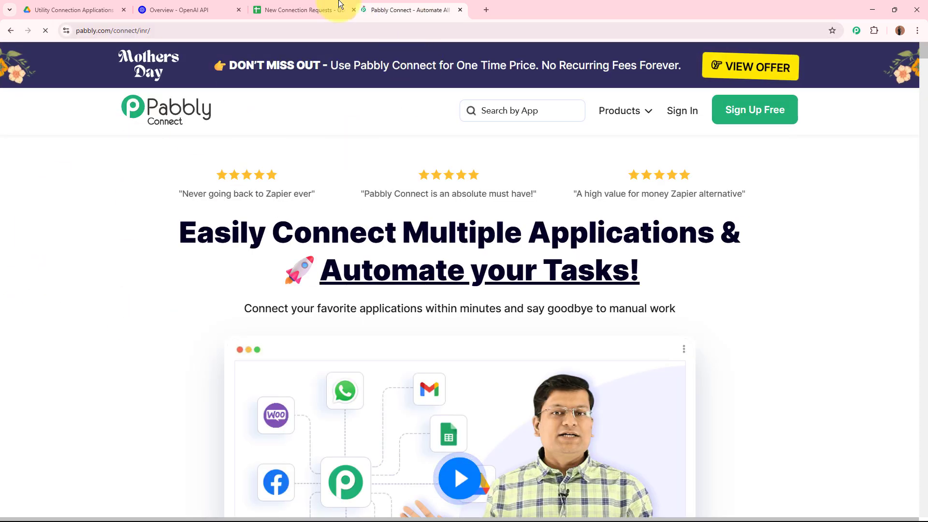
left_click_drag(405, 9, 59, 11)
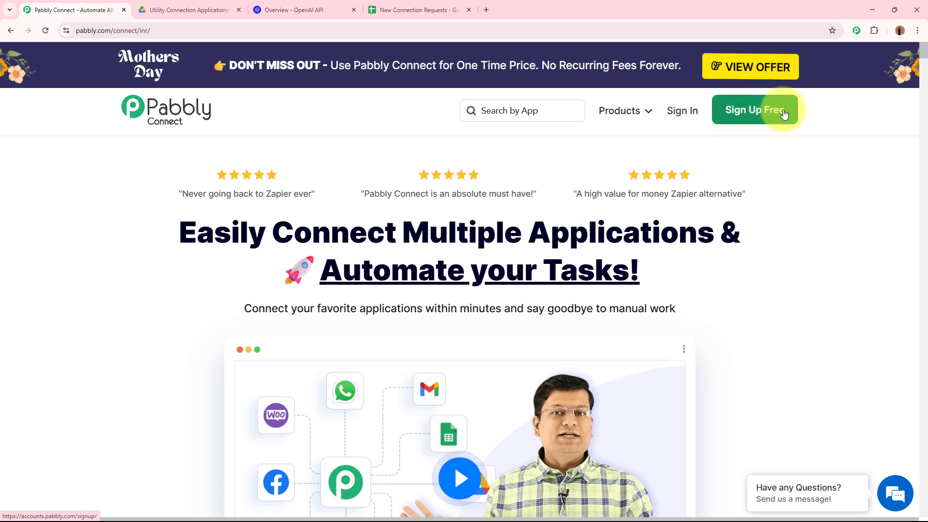
- Sign in to Pabbly and access the Pabbly Connect dashboard from the list of apps
left_click(684, 117)
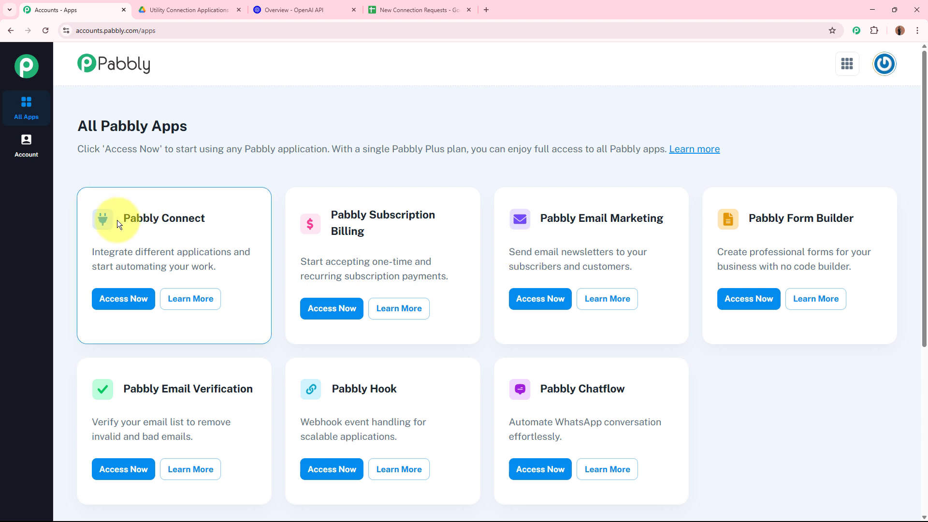
left_click_drag(118, 218, 259, 228)
left_click(144, 308)
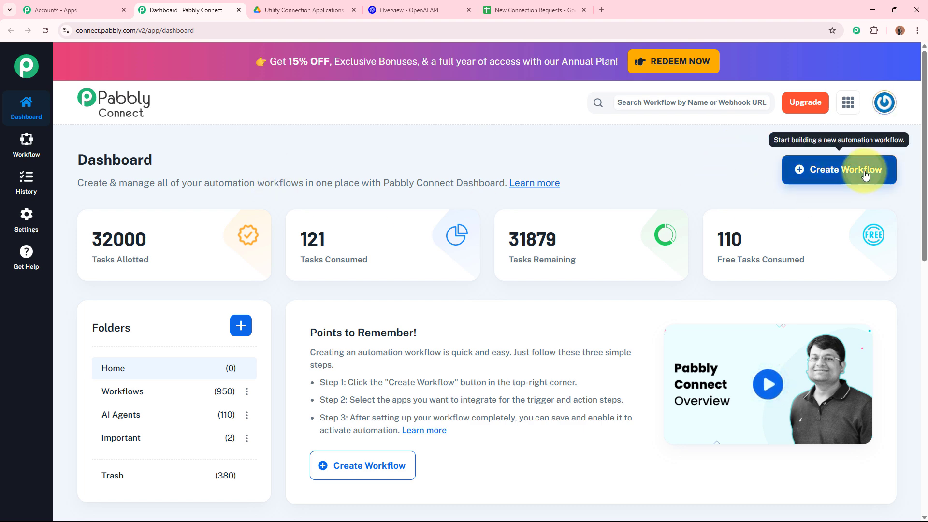
- Create a workflow named "AI Agent to Automate Data Extraction from Utility Applications" in the AI Agents folder
left_click(856, 186)
left_click_drag(382, 251, 268, 250)
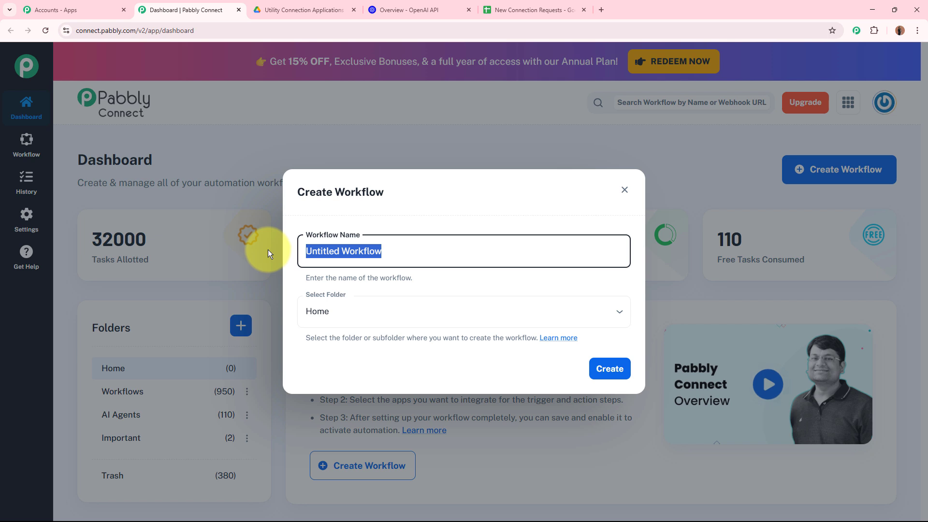
key("BackSpace")
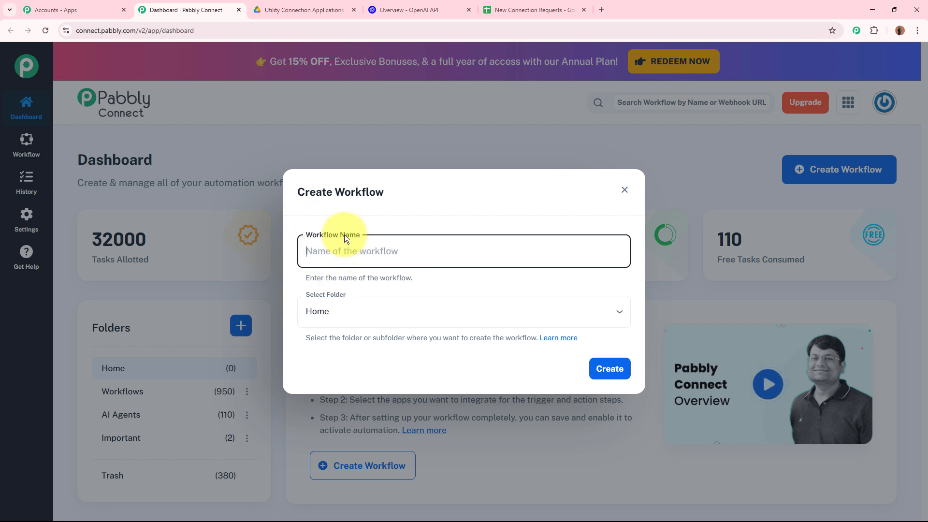
type("AI Agent to Automate Data Extraction from Utility Applications")
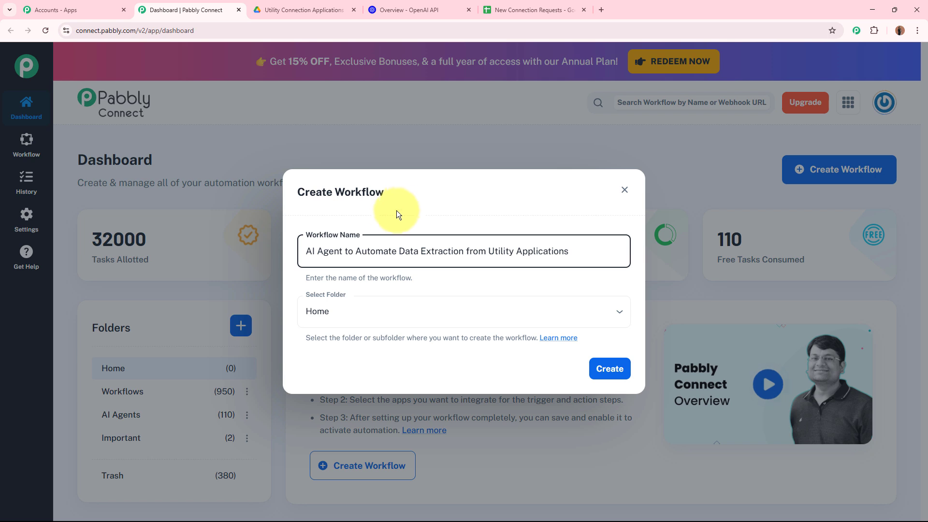
left_click(338, 316)
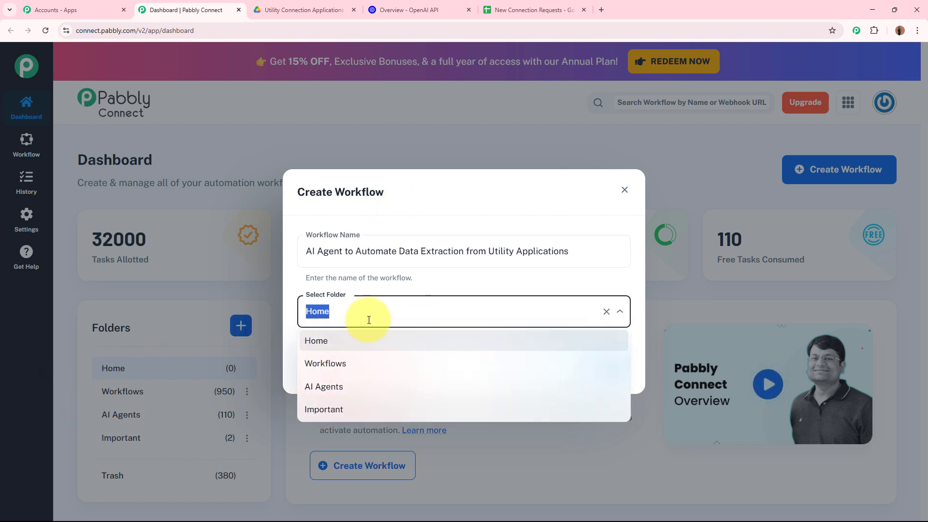
left_click(365, 392)
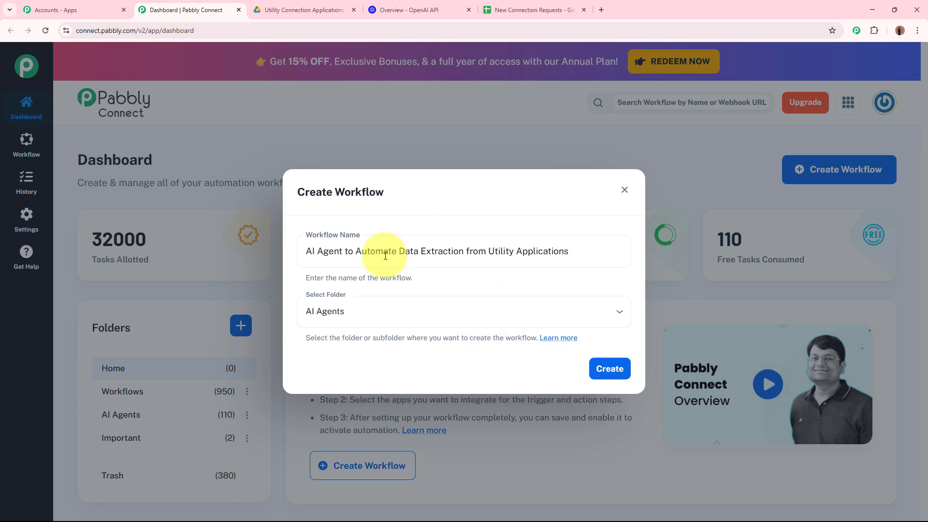
left_click(605, 368)
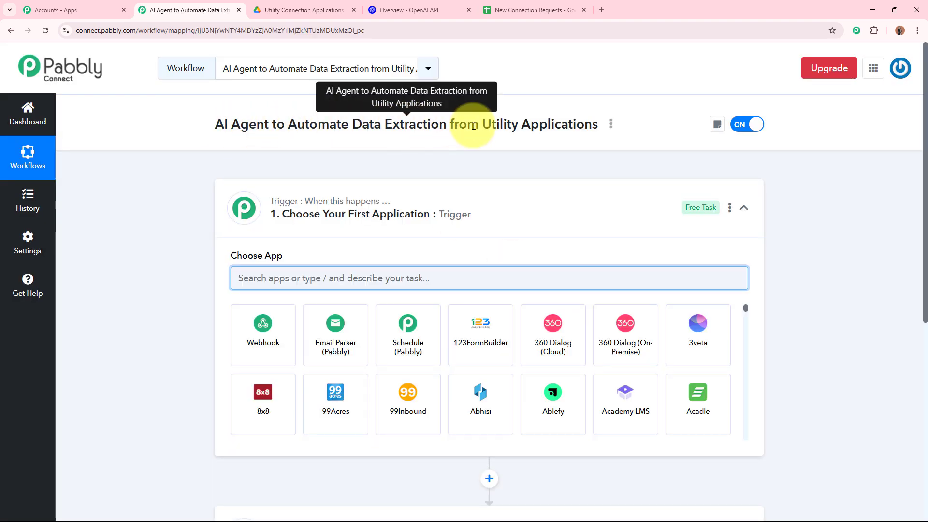
- Set the workflow's trigger to Google Drive with the New File in Specific Folder event
left_click(553, 217)
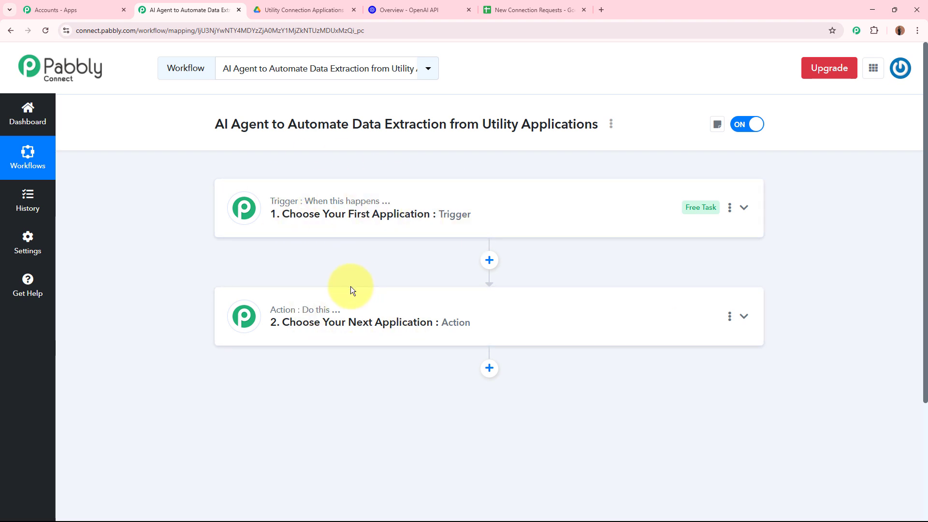
left_click(564, 208)
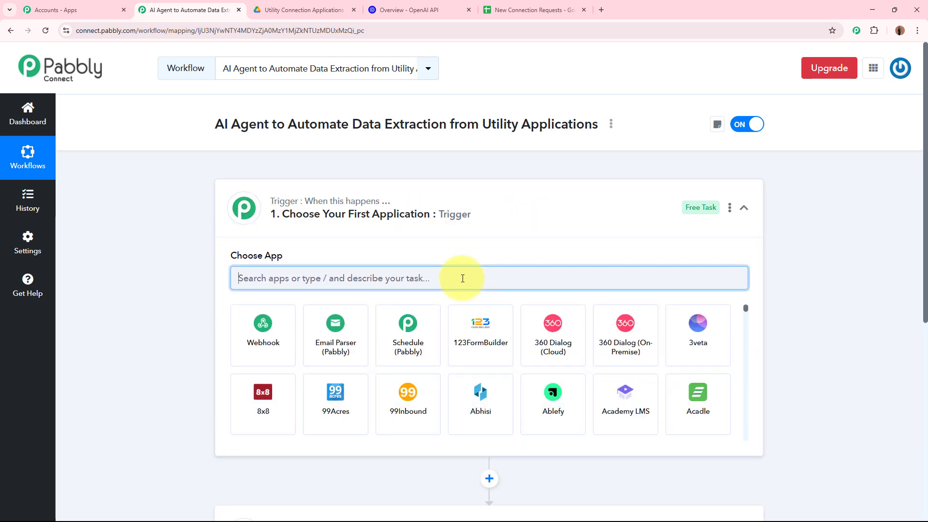
type("Google")
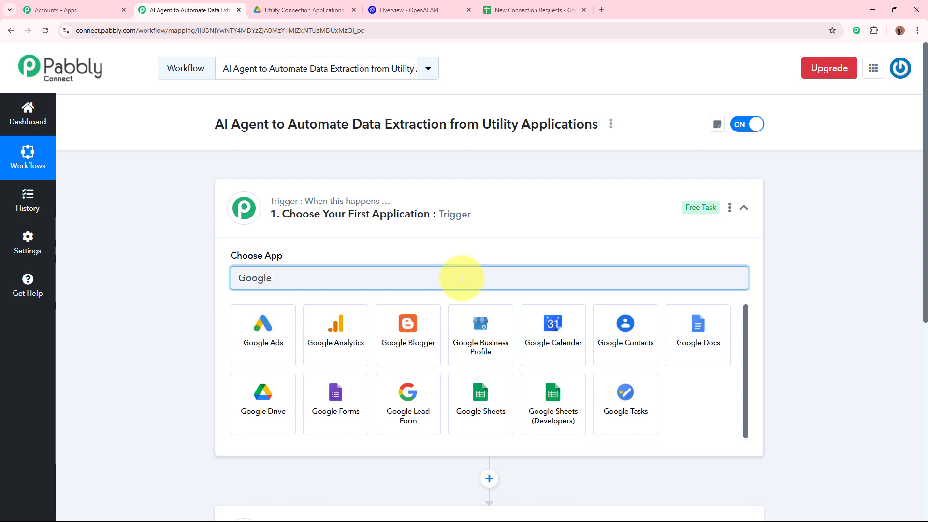
left_click(290, 392)
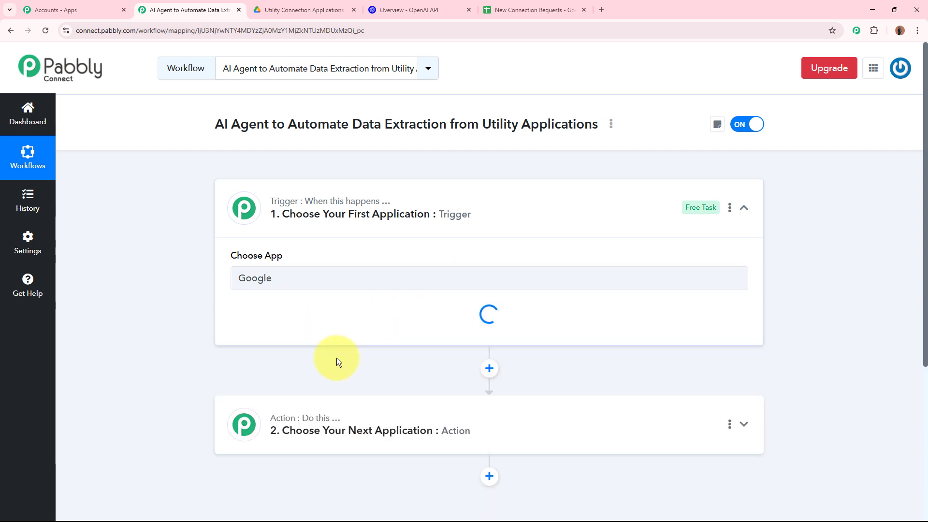
left_click(319, 9)
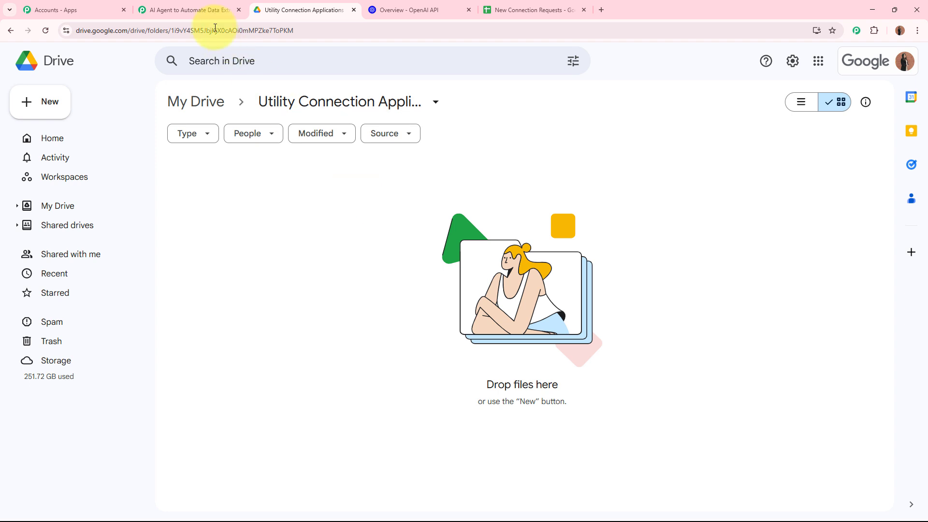
left_click(198, 10)
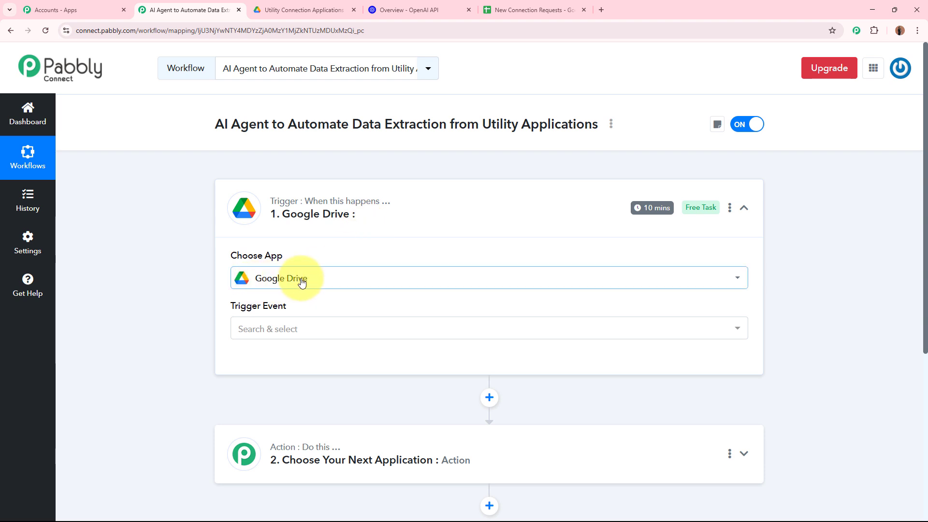
left_click(299, 328)
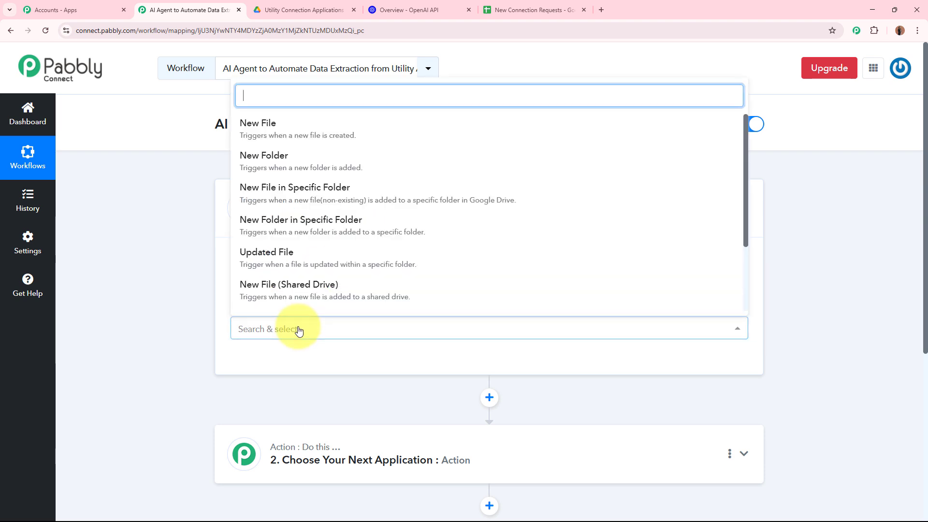
left_click(309, 187)
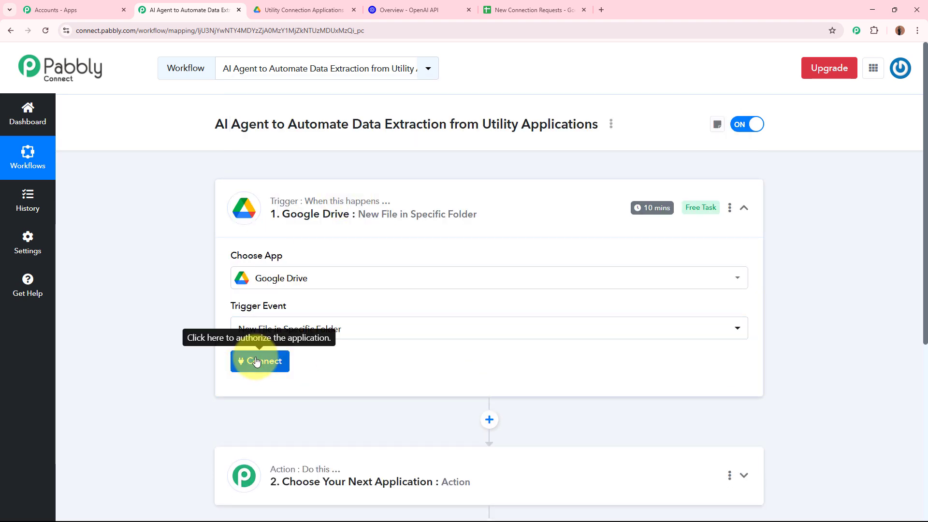
- Add a new Google Drive connection to the trigger and authorize it with the signed-in Google account
left_click(256, 362)
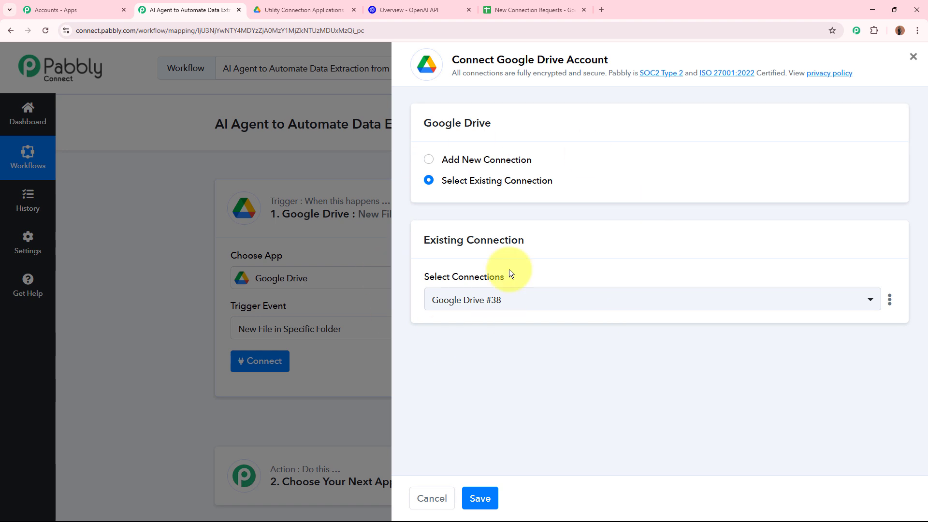
left_click(430, 160)
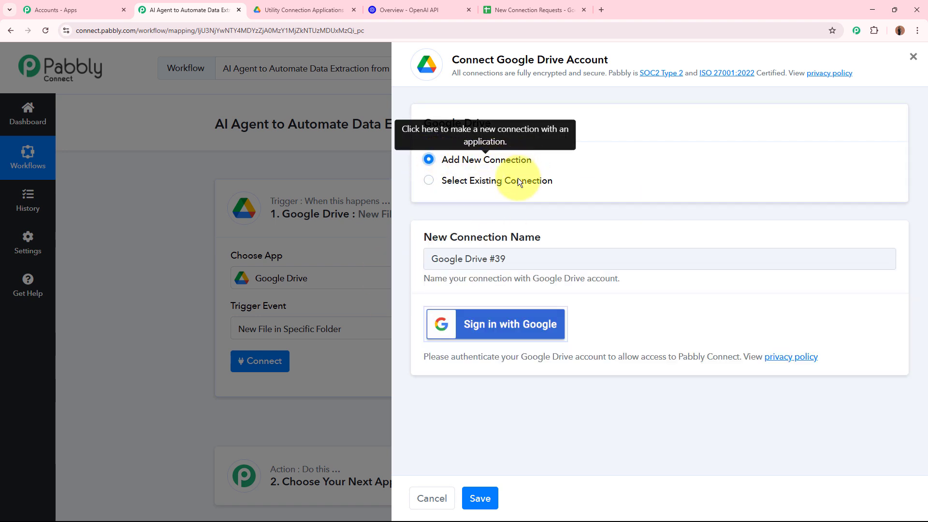
left_click(550, 329)
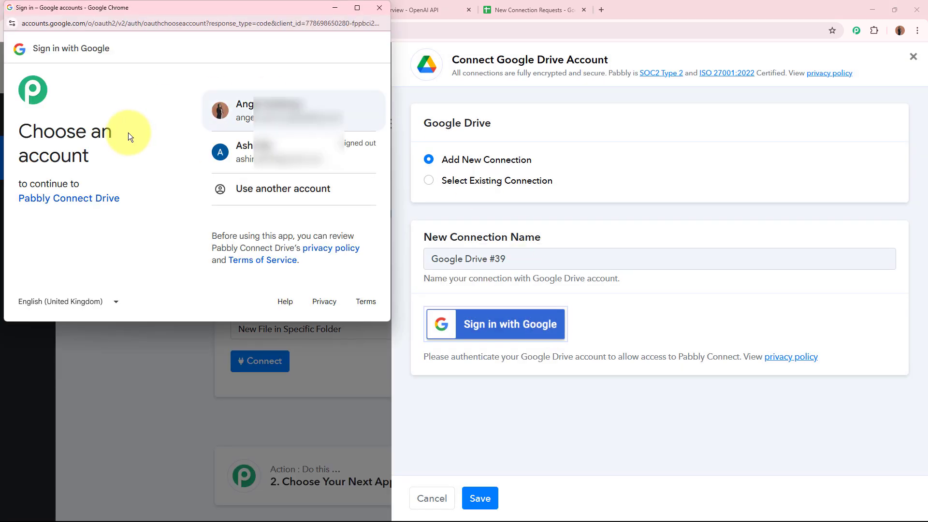
left_click_drag(19, 131, 118, 165)
left_click(130, 162)
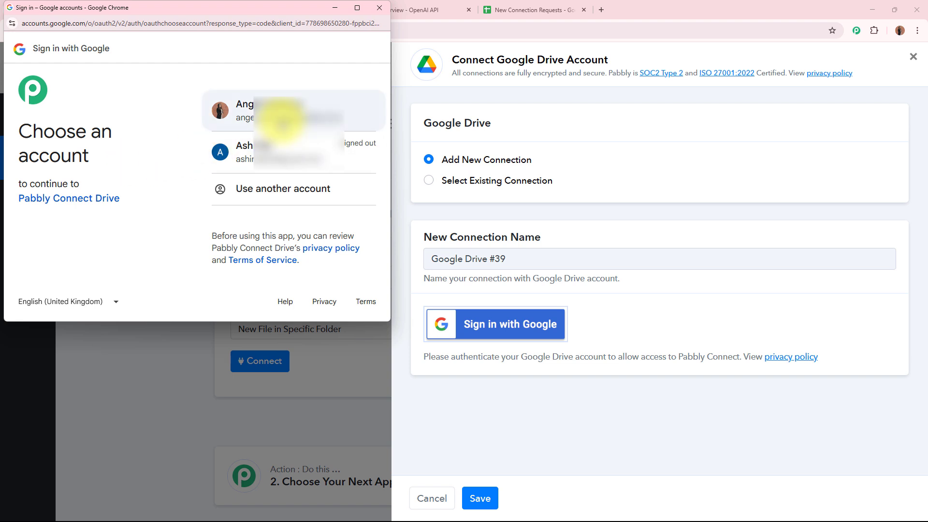
left_click(282, 122)
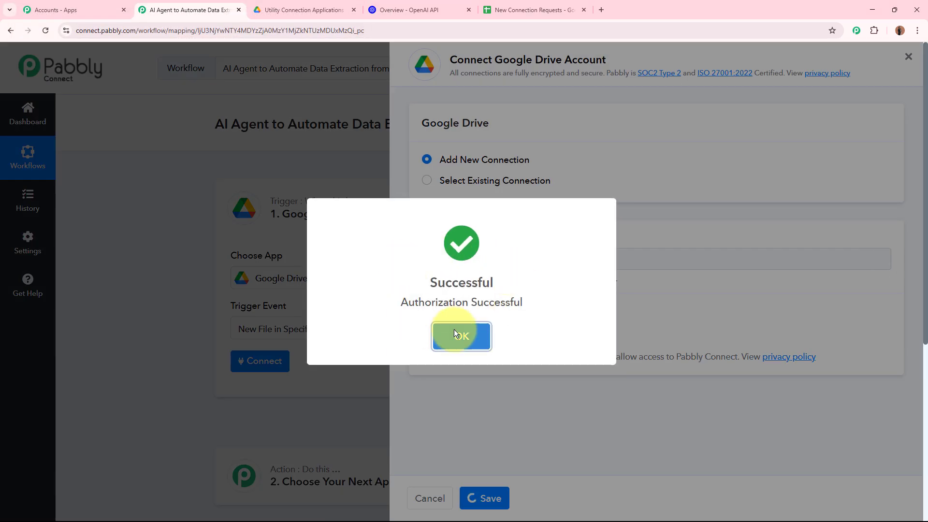
left_click(457, 333)
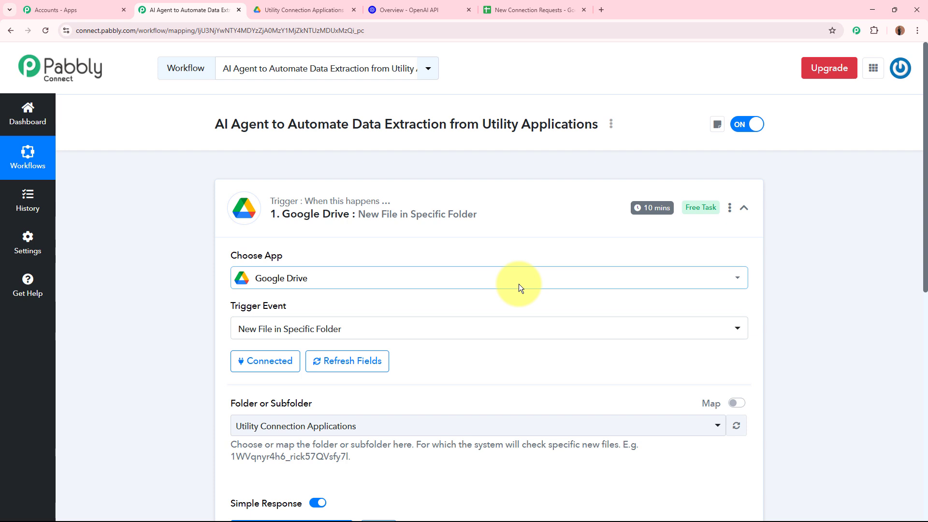
- Choose Utility Connection Applications as the folder the Google Drive trigger watches, matching the folder name in Drive
scroll(167, 317, "down", 4)
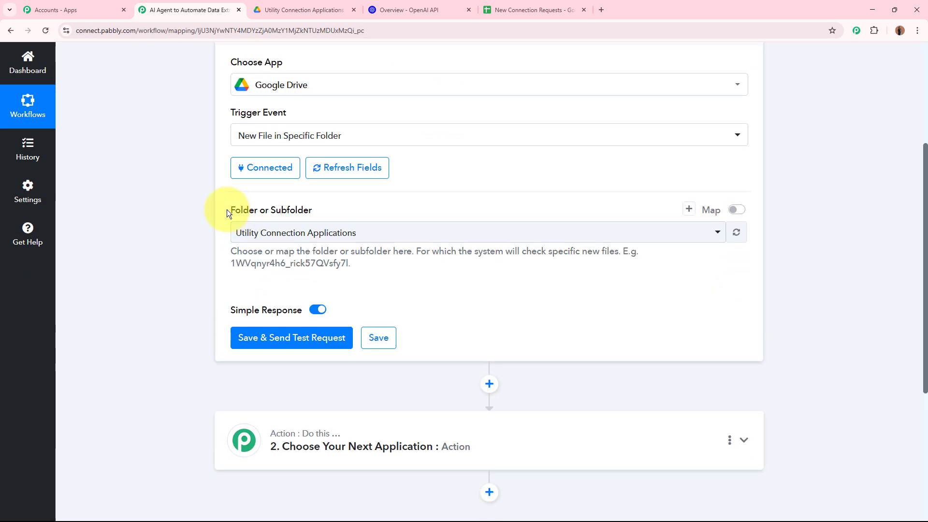
left_click_drag(228, 209, 355, 209)
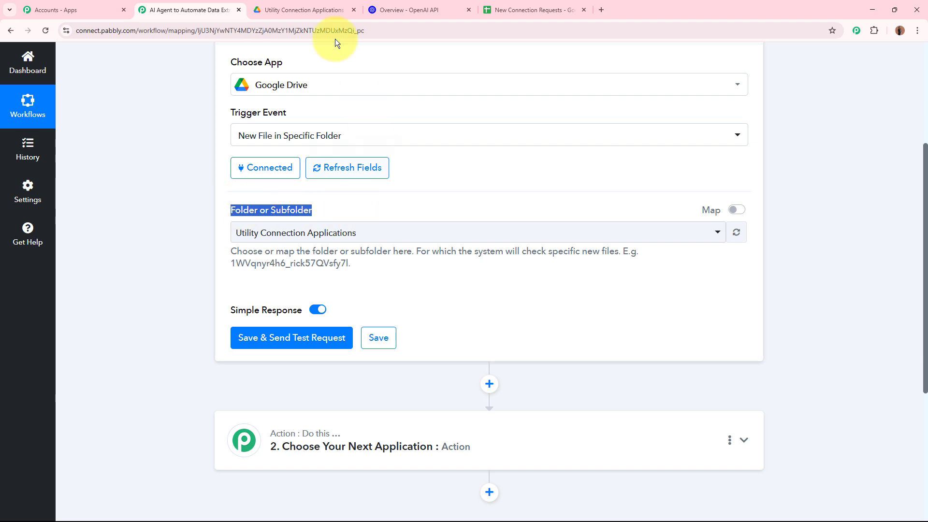
left_click(304, 10)
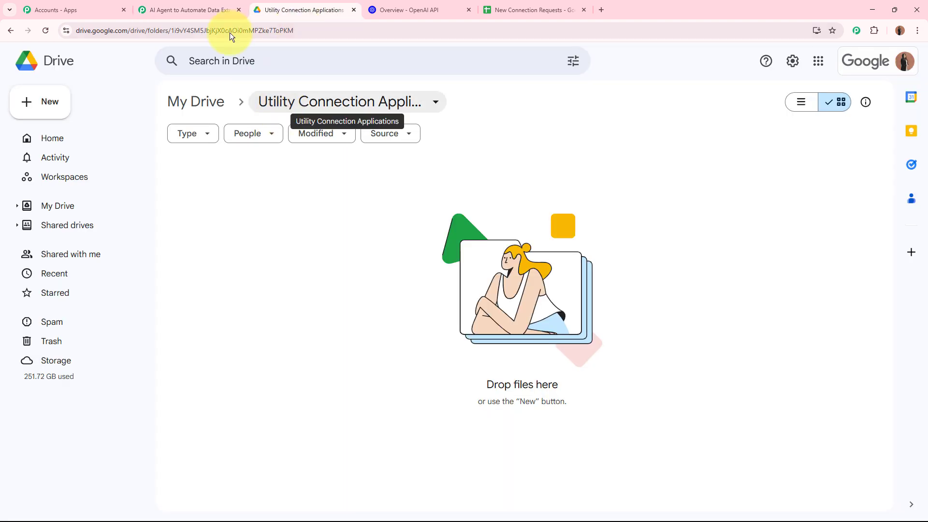
left_click(194, 10)
left_click(284, 243)
left_click(288, 282)
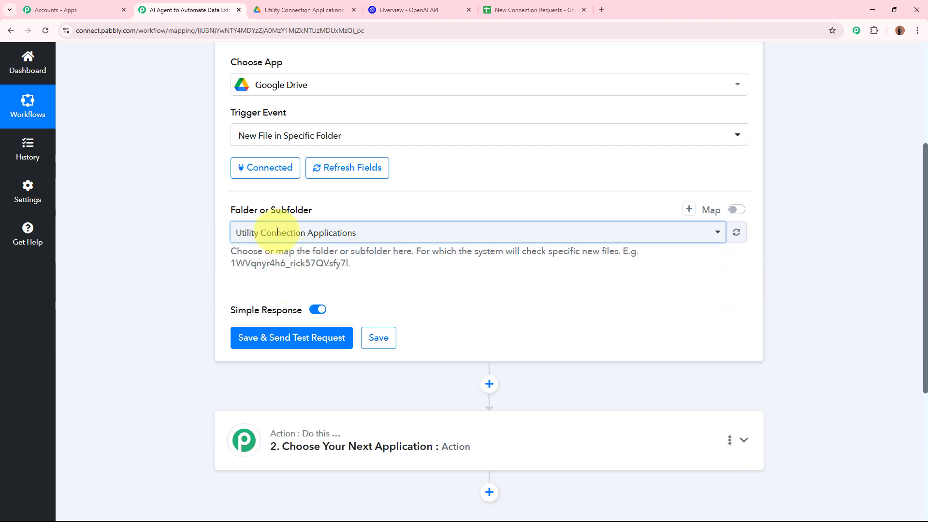
left_click(169, 271)
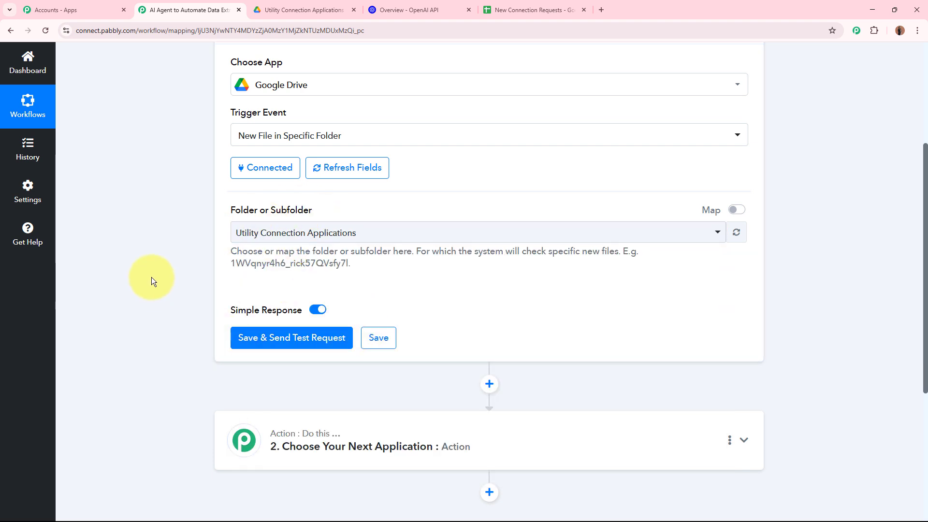
- Switch to Google Drive and upload the Utility Connection Application Letter PDF from Downloads into the Utility Connection Applications folder
scroll(152, 277, "down", 4)
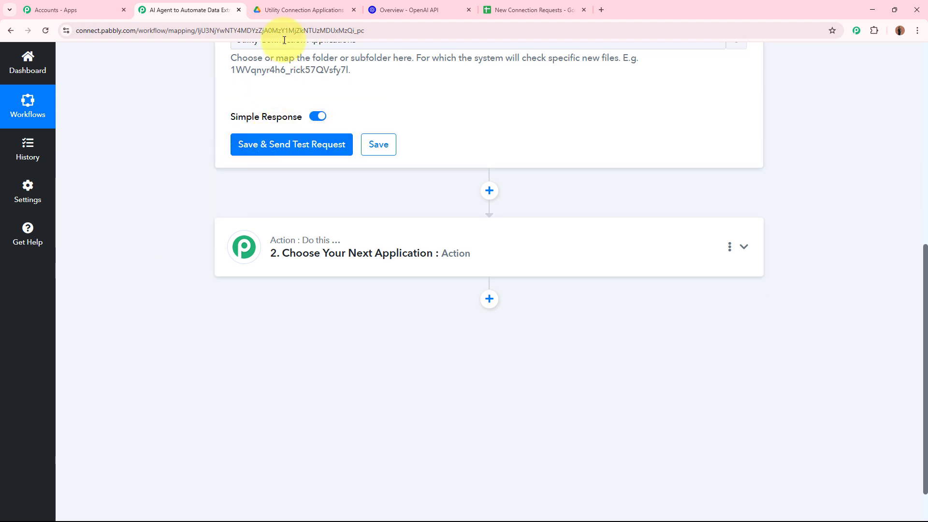
left_click(300, 9)
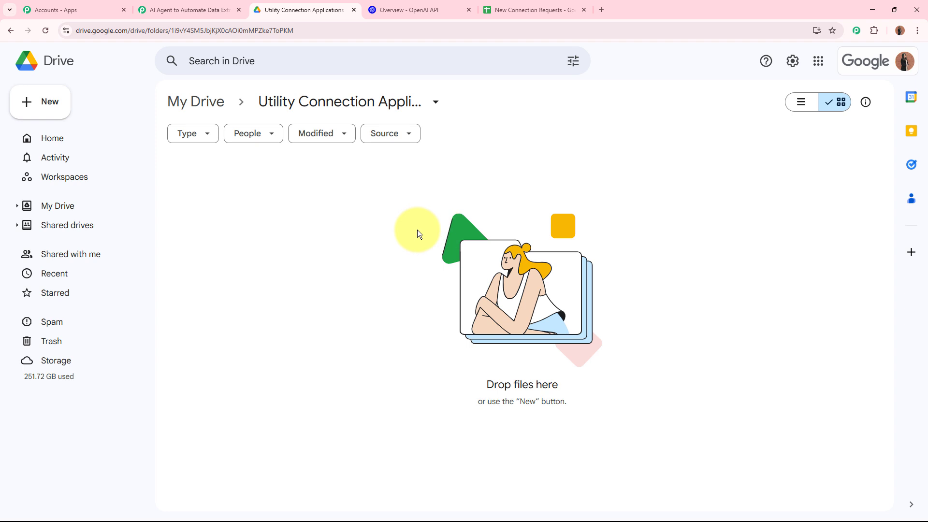
left_click(199, 10)
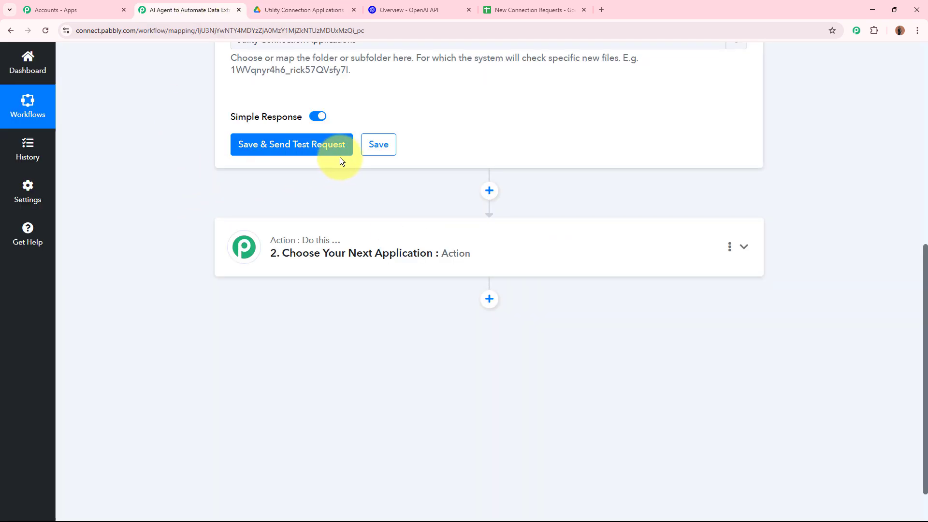
left_click(312, 10)
right_click(352, 189)
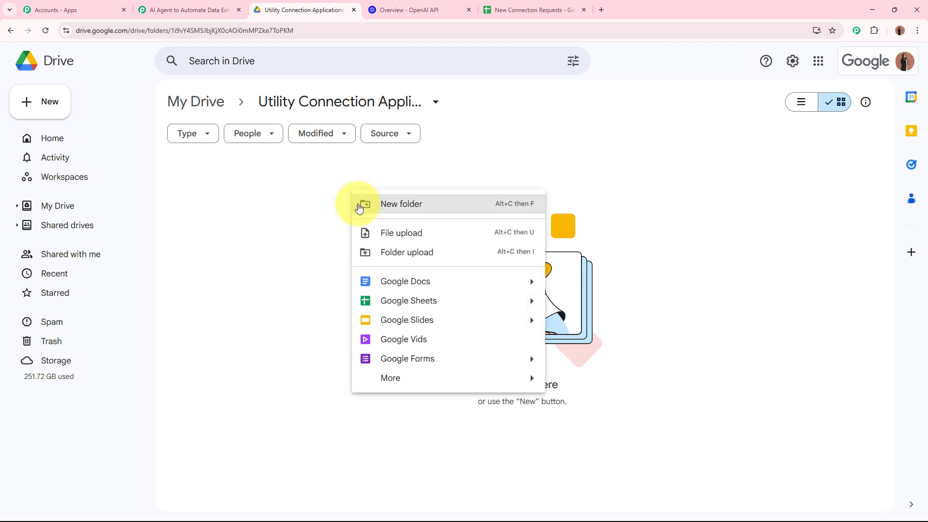
left_click(382, 232)
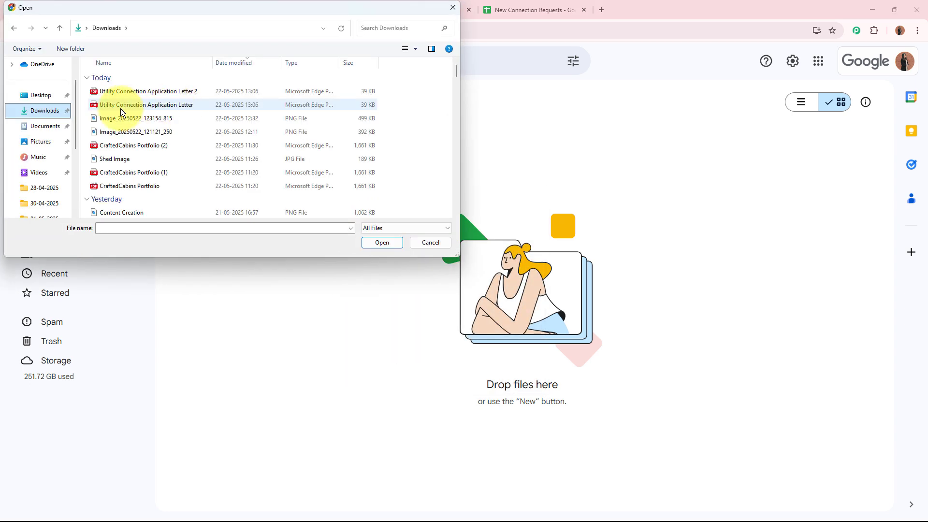
left_click(208, 107)
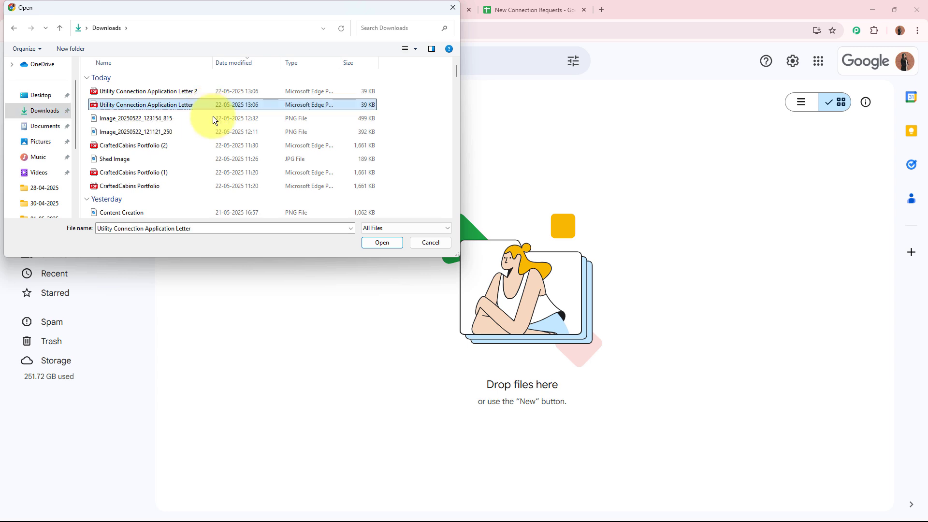
left_click(381, 244)
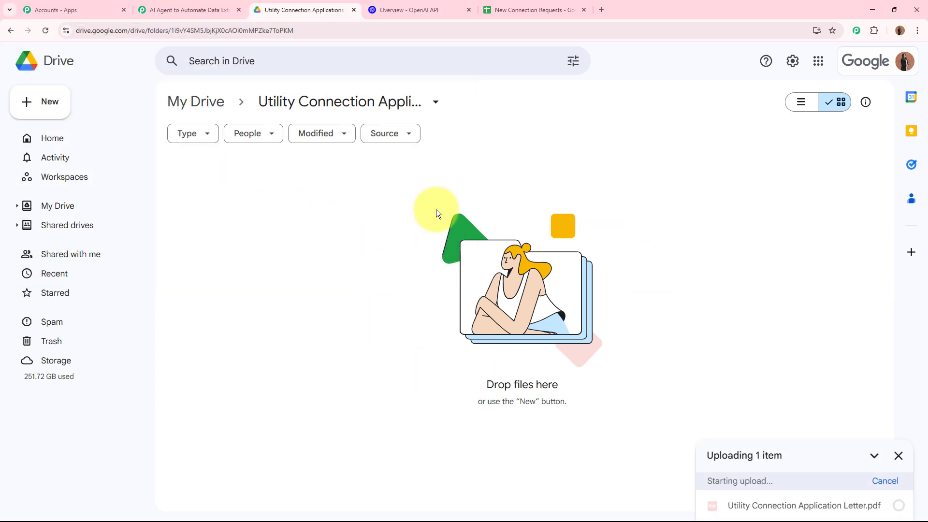
- Preview the uploaded letter, examine its addressee, date, subject and body text, and close the preview
double_click(251, 237)
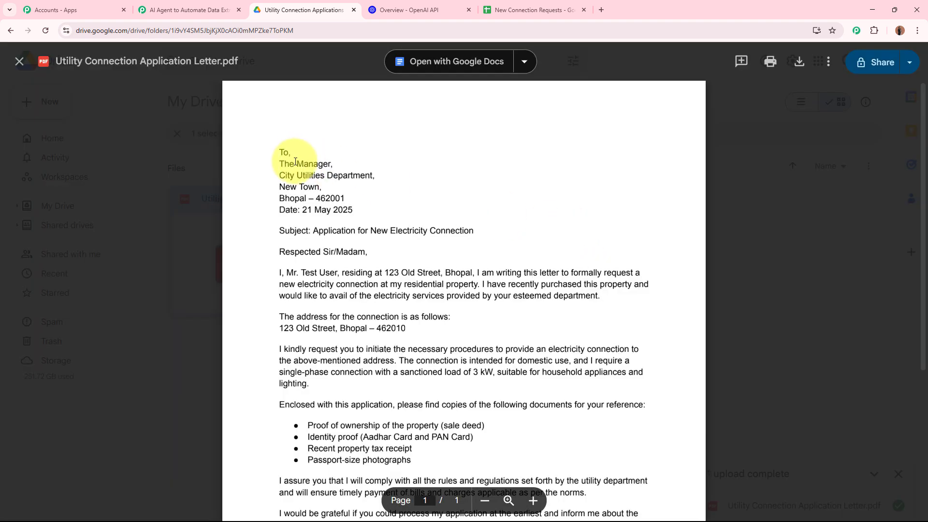
left_click_drag(279, 153, 369, 213)
left_click(369, 213)
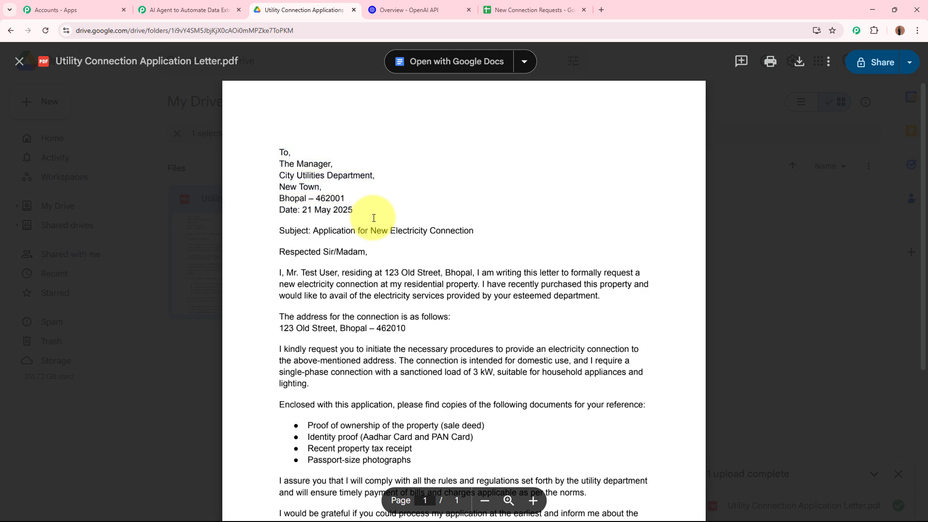
scroll(358, 199, "down", 2)
left_click_drag(313, 167, 474, 167)
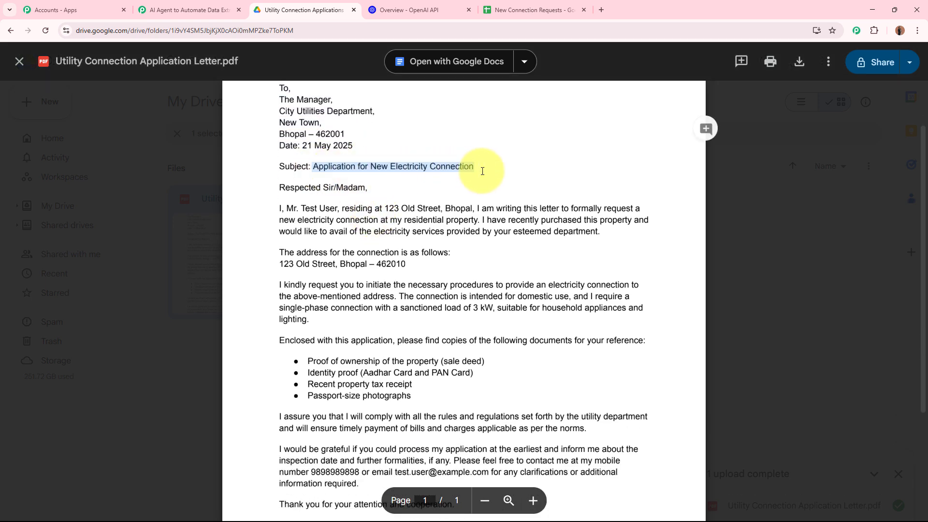
scroll(479, 174, "down", 1)
left_click(334, 154)
left_click_drag(278, 125, 383, 385)
scroll(365, 305, "down", 2)
left_click(383, 386)
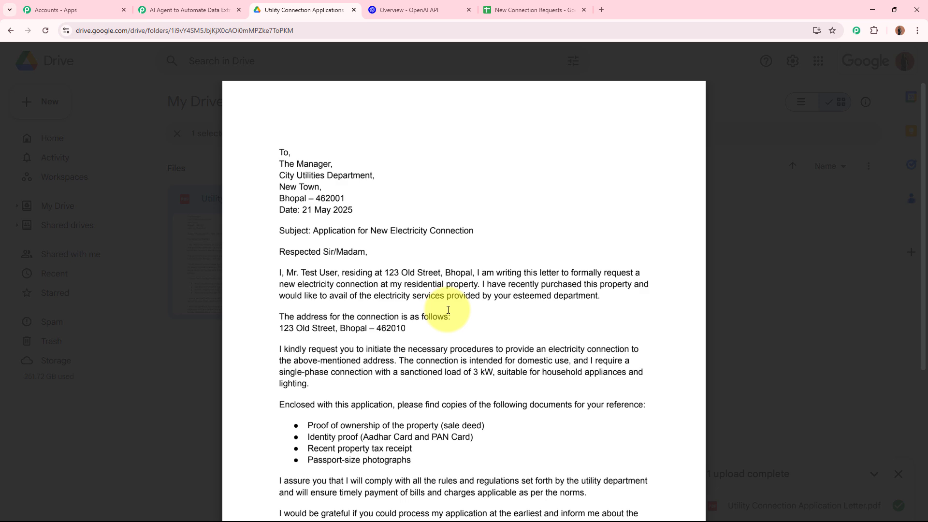
left_click(18, 61)
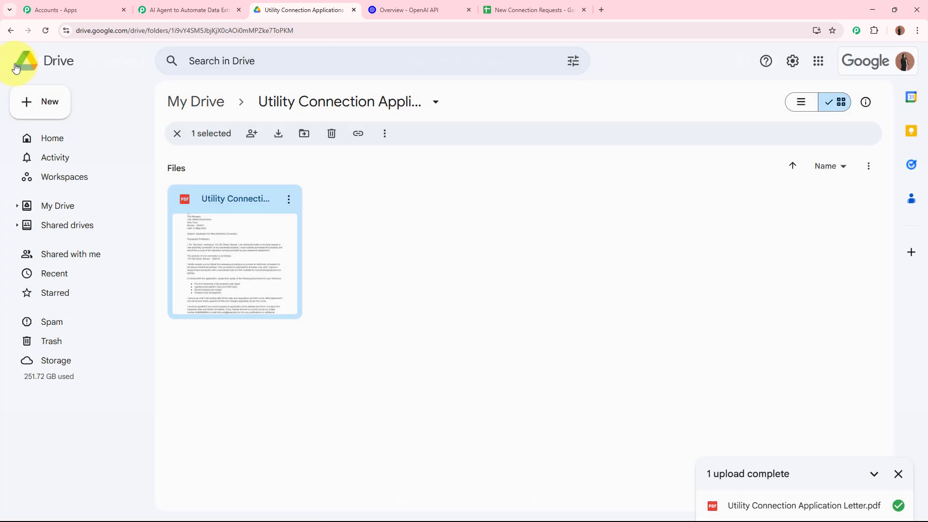
left_click(423, 331)
- Switch back to the Pabbly Connect workflow, save the Google Drive trigger and send a test request to capture the uploaded file's details
left_click(149, 6)
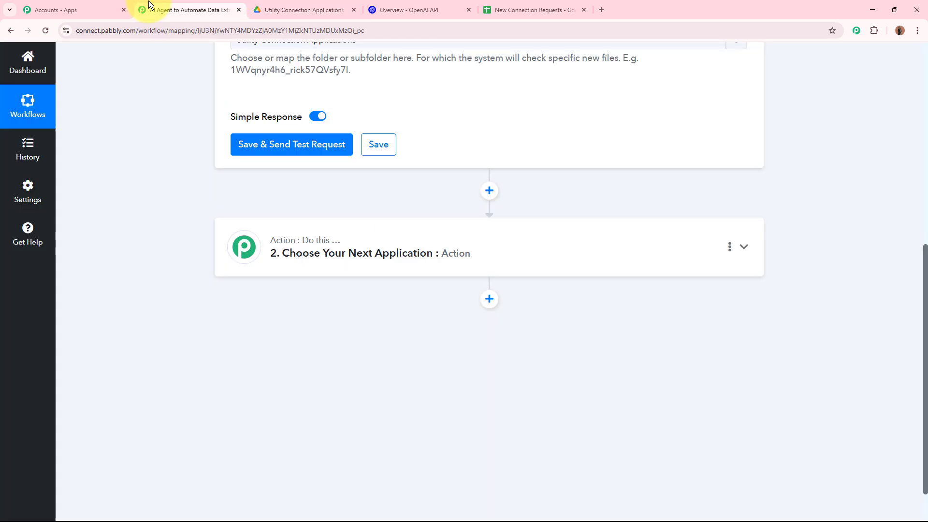
left_click(277, 160)
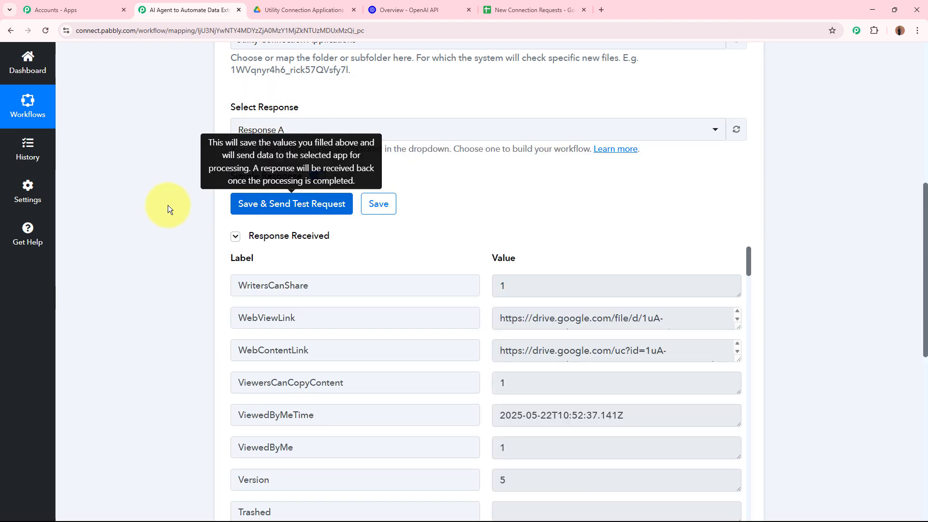
scroll(179, 289, "down", 5)
scroll(179, 289, "up", 2)
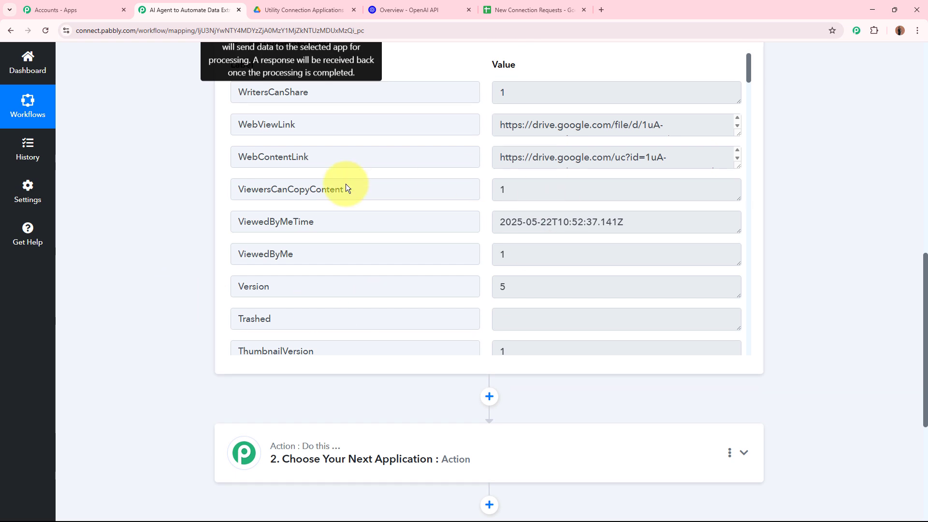
scroll(234, 254, "up", 1)
- Examine the WebViewLink and WebContentLink fields in the trigger response, enlarging the WebContentLink value to show the full URL
left_click_drag(311, 221, 222, 217)
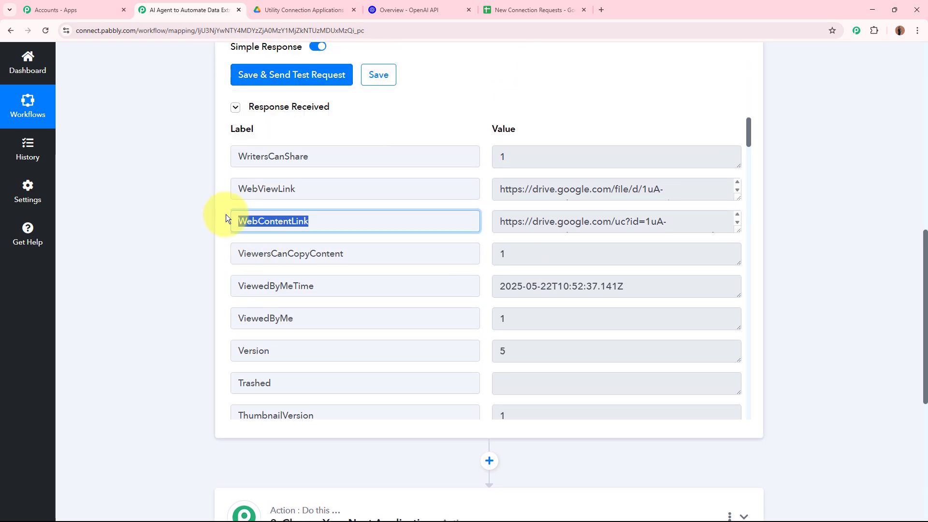
left_click_drag(311, 189, 241, 191)
mouse_move(312, 221)
left_mouse_down()
mouse_move(222, 216)
mouse_move(321, 220)
left_mouse_up()
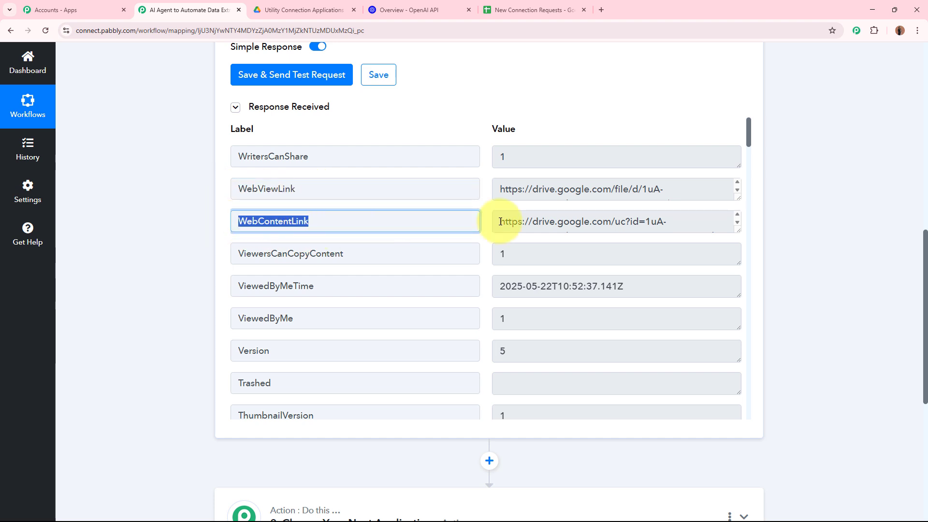
left_click_drag(737, 230, 738, 269)
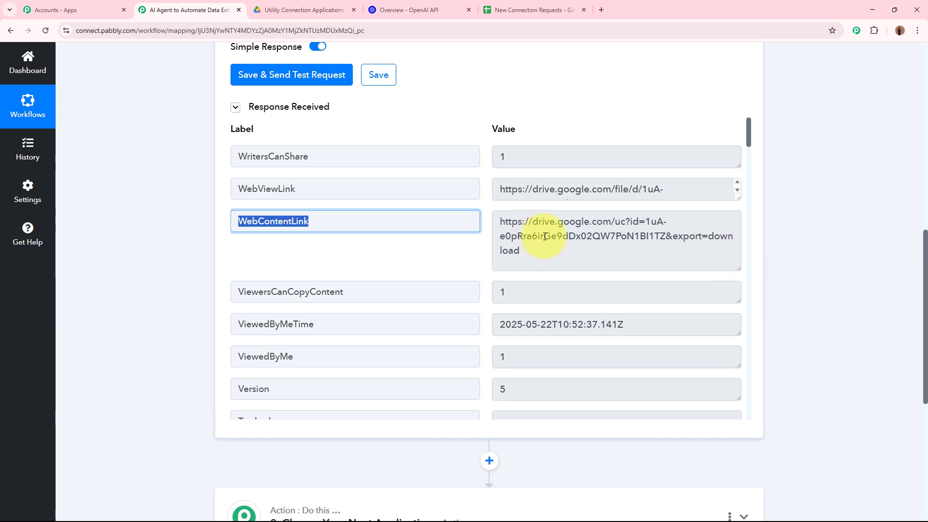
- Copy the WebContentLink URL, test whether it opens in a new browser tab, and close that tab
left_click_drag(499, 220, 536, 248)
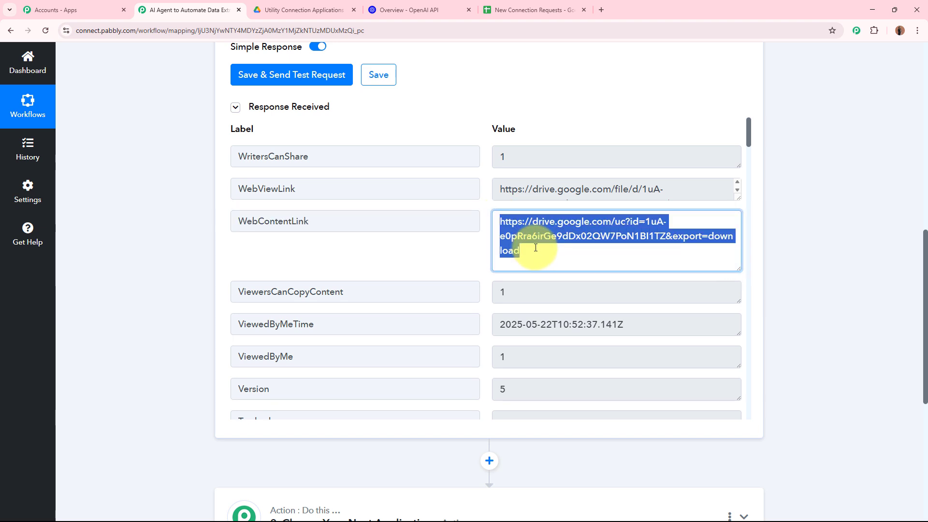
key("ctrl+c")
left_click(603, 10)
key("ctrl+v")
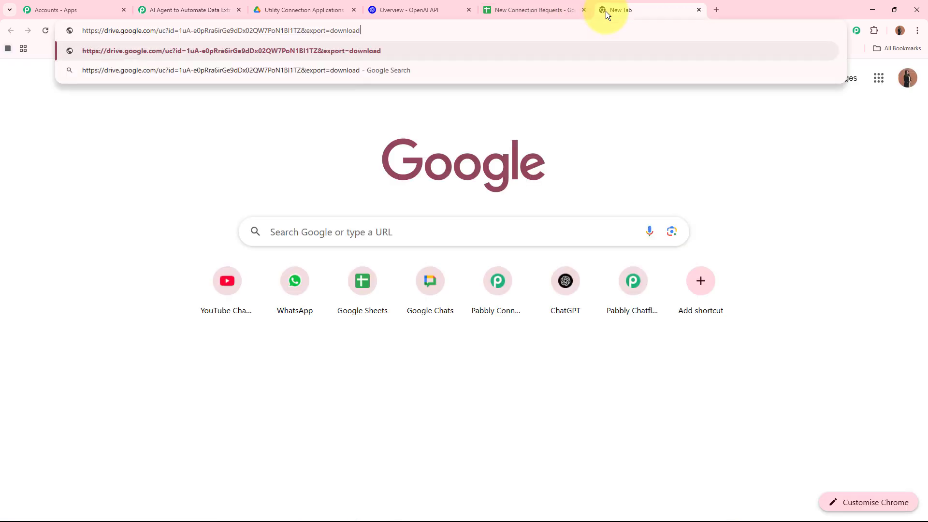
key("Return")
left_click_drag(269, 207, 499, 209)
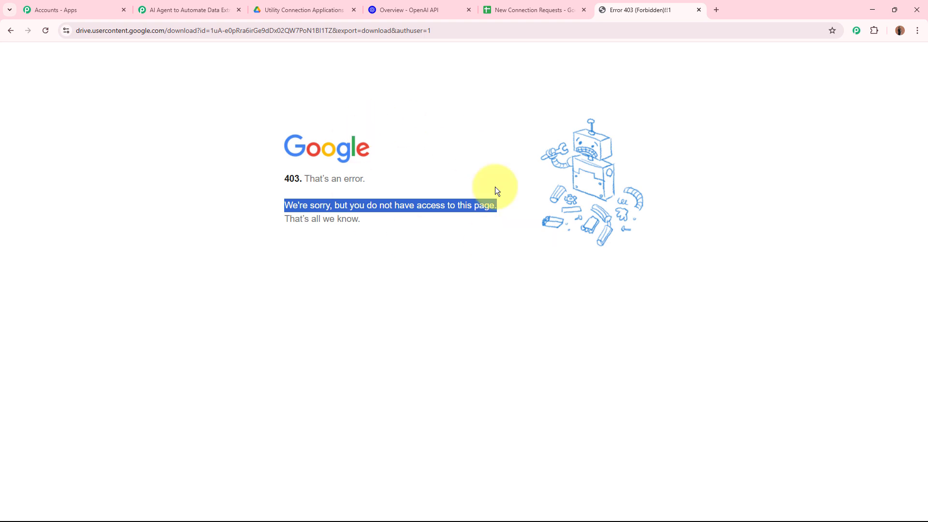
left_click(393, 276)
left_click(699, 9)
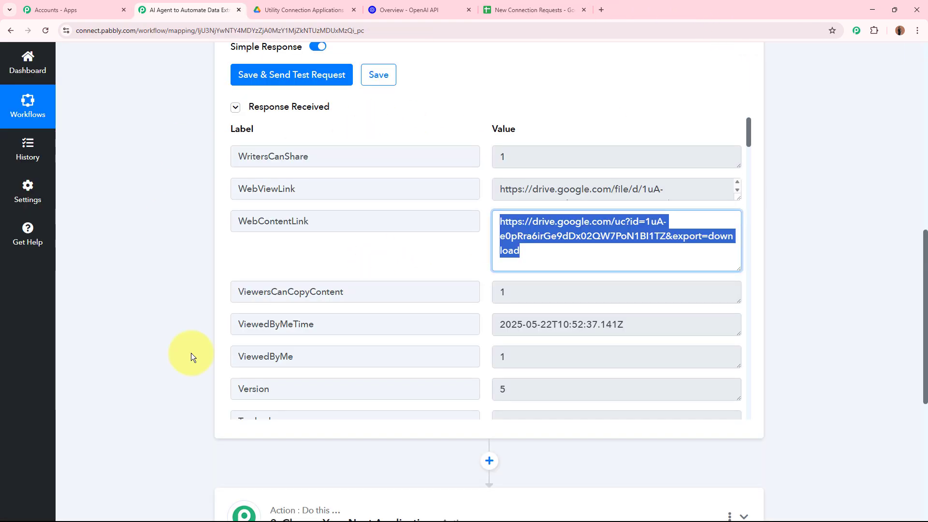
left_click(897, 273)
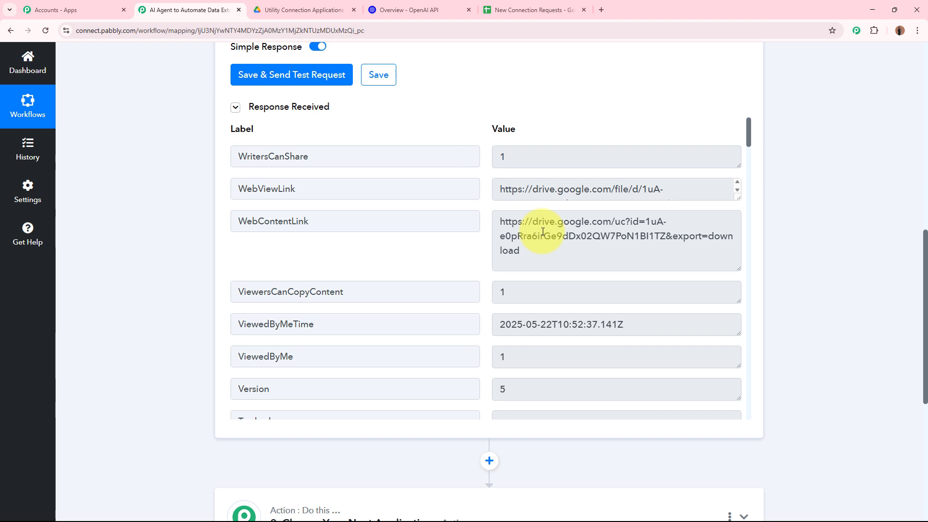
- Switch to Google Drive, preview the uploaded application letter to check its sharing status, and close the preview
left_click(299, 12)
left_click(239, 209)
double_click(239, 209)
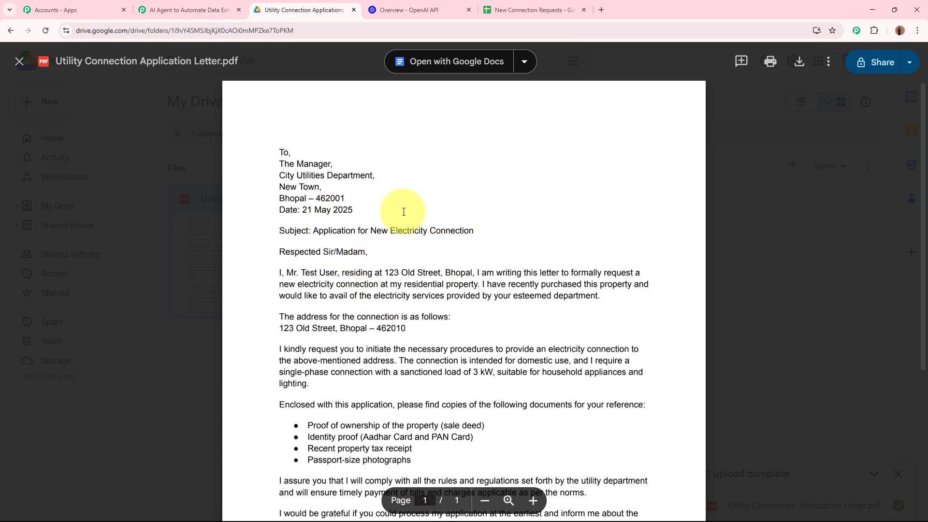
left_click(19, 61)
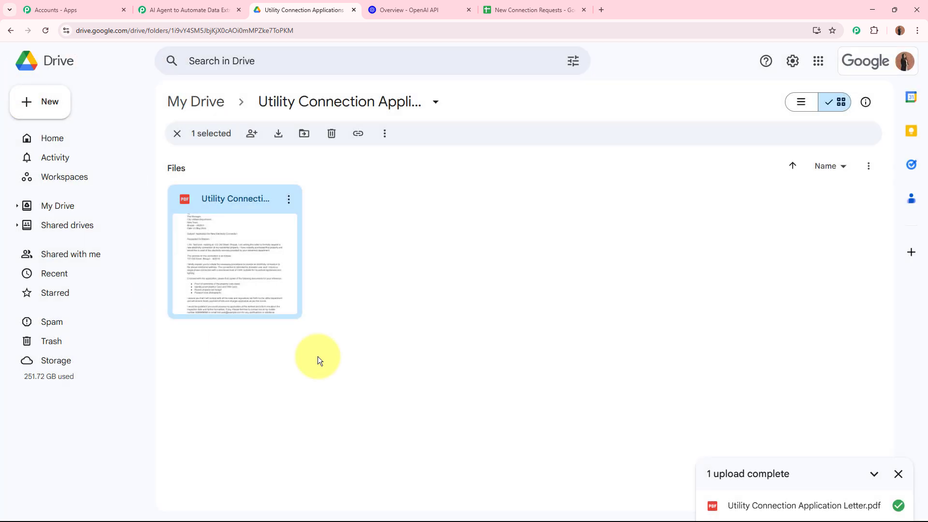
left_click(549, 333)
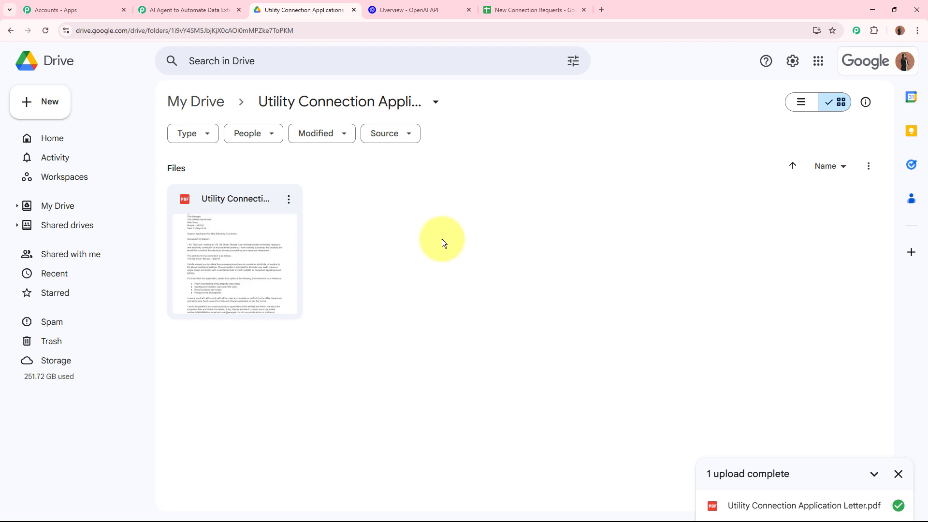
- Share the Utility Connection Applications folder by setting its general access to Anyone with the link
left_click(407, 111)
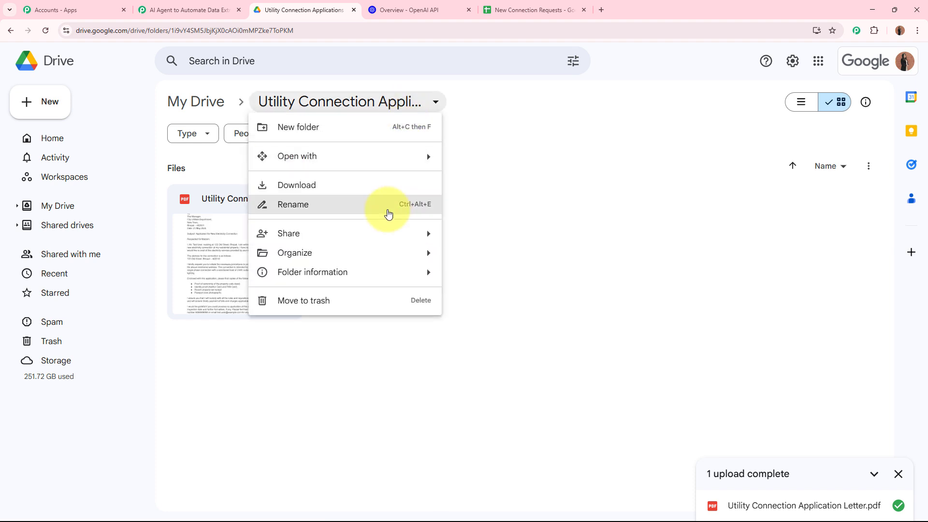
mouse_move(383, 234)
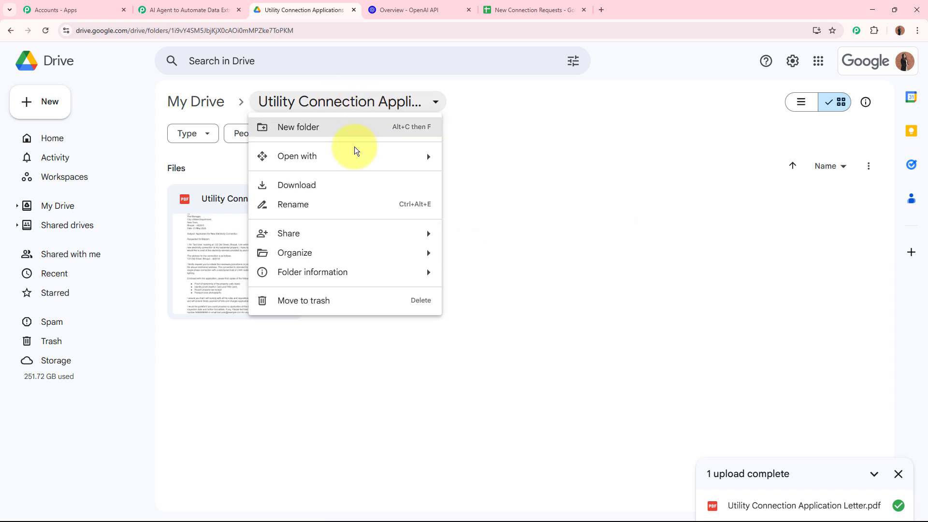
left_click(512, 242)
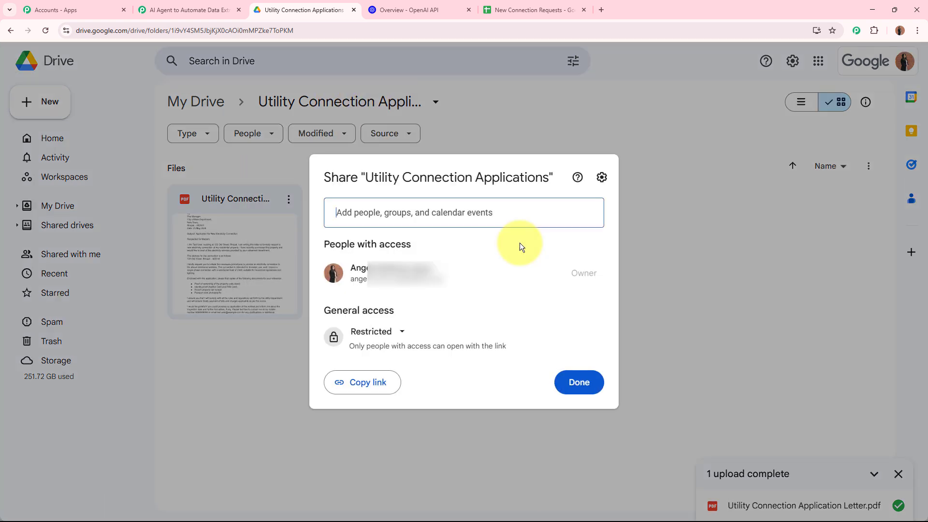
left_click(373, 331)
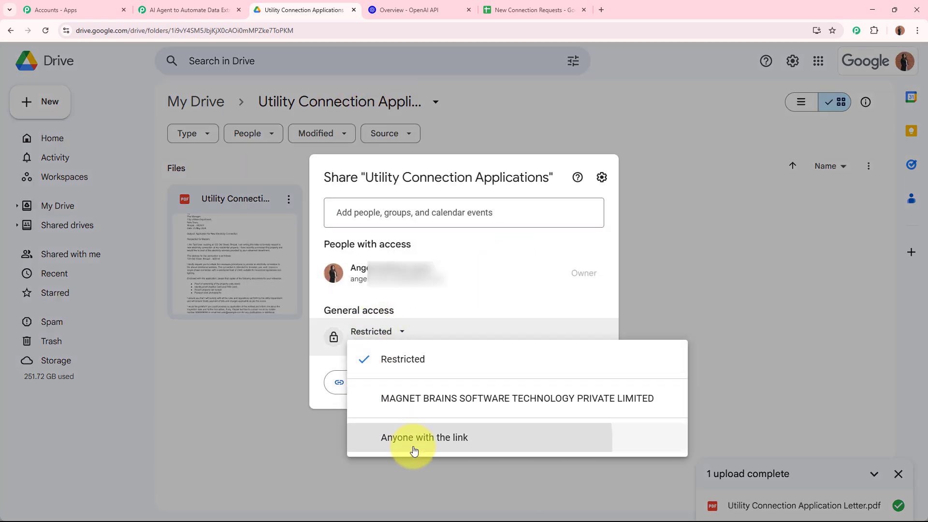
left_click(411, 496)
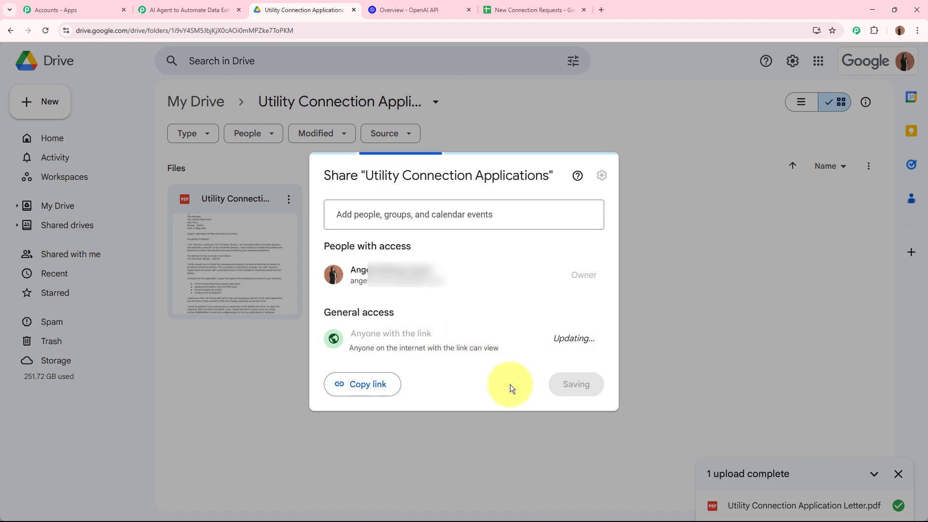
left_click(570, 386)
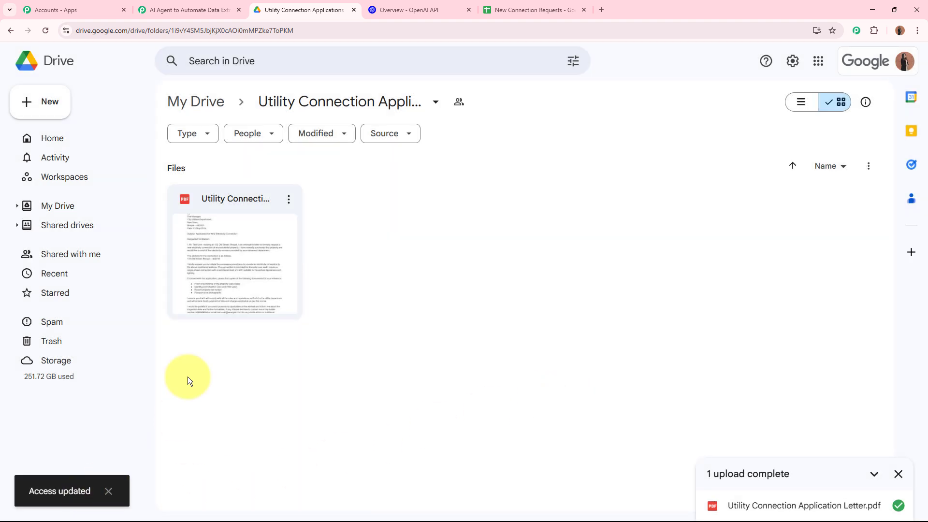
- Reopen the letter to verify the public access it inherits from the folder, close it, and return to the Pabbly Connect workflow
double_click(239, 262)
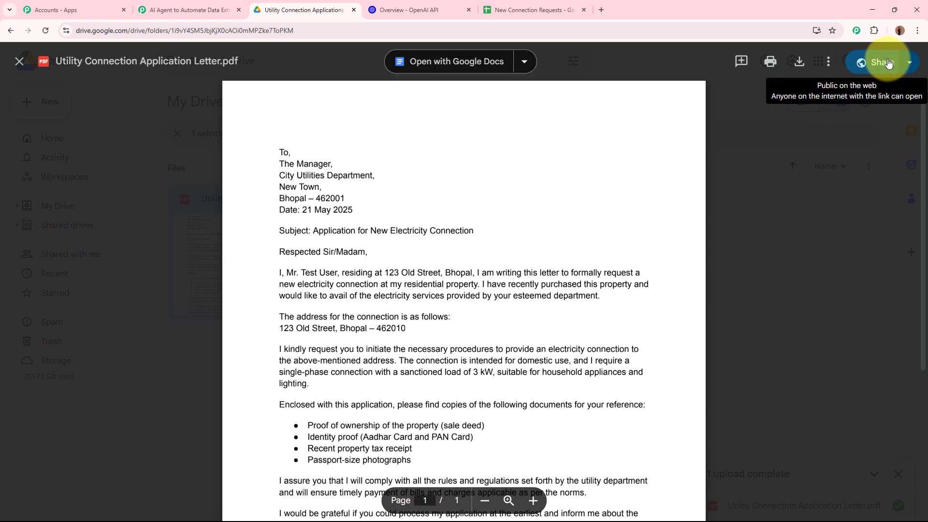
left_click(18, 62)
left_click(502, 318)
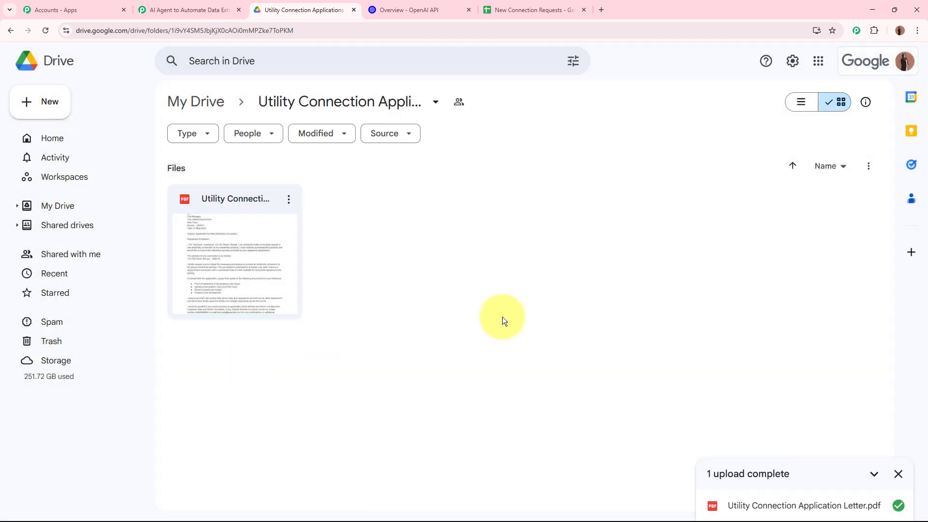
left_click(208, 5)
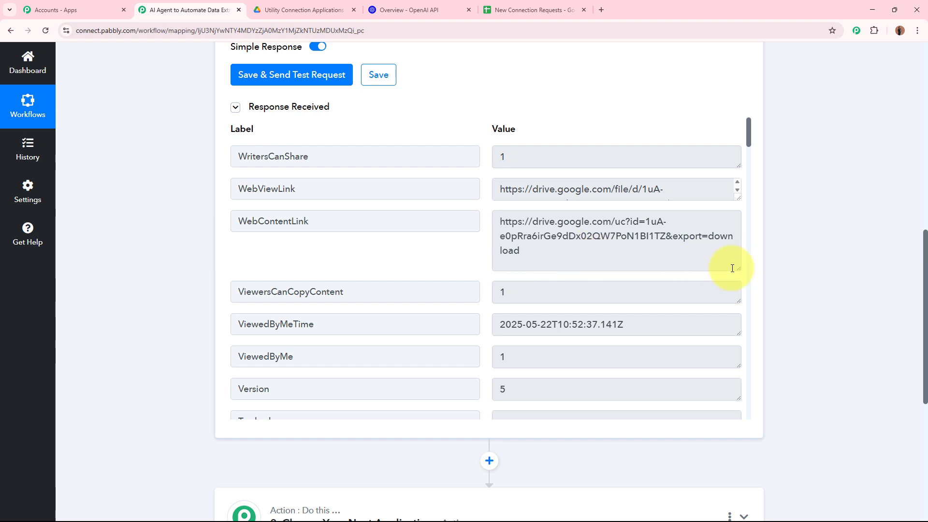
- Save the Google Drive trigger and resend its test request to capture a fresh response
left_click_drag(732, 268, 736, 233)
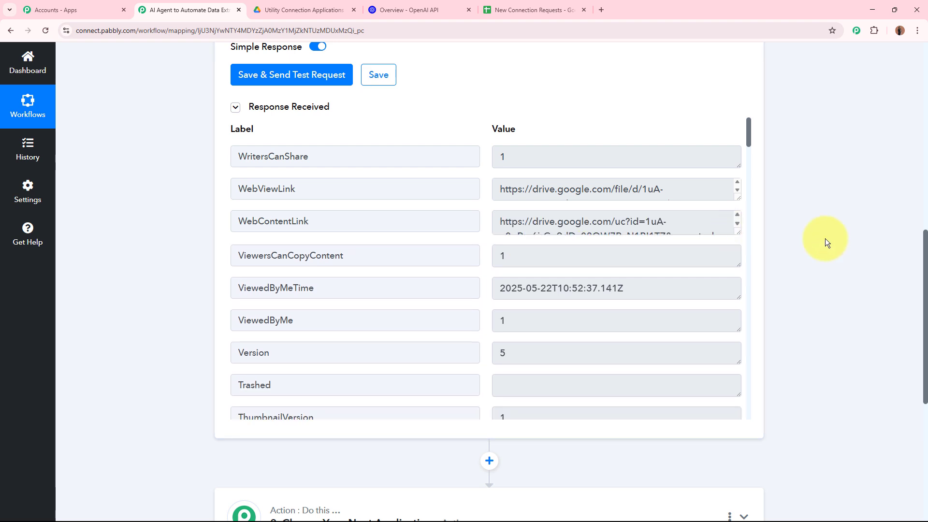
scroll(828, 242, "up", 3)
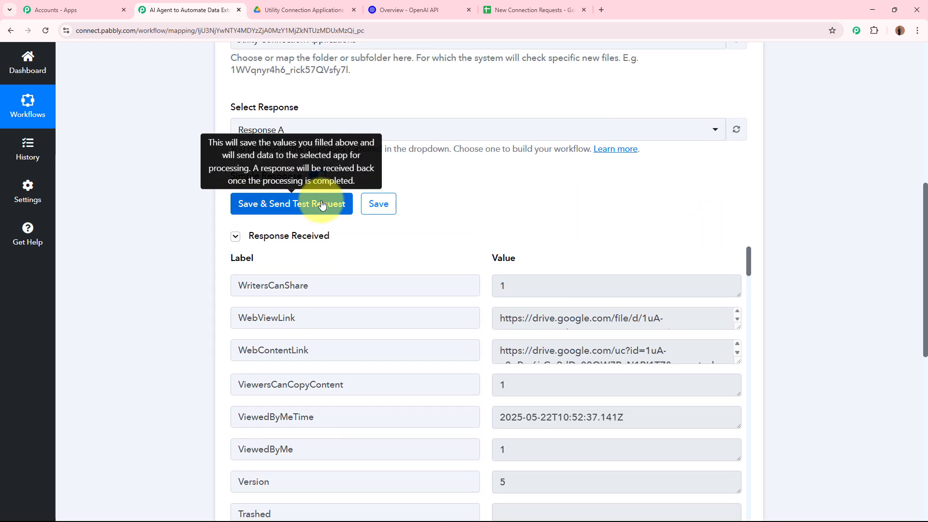
left_click(298, 209)
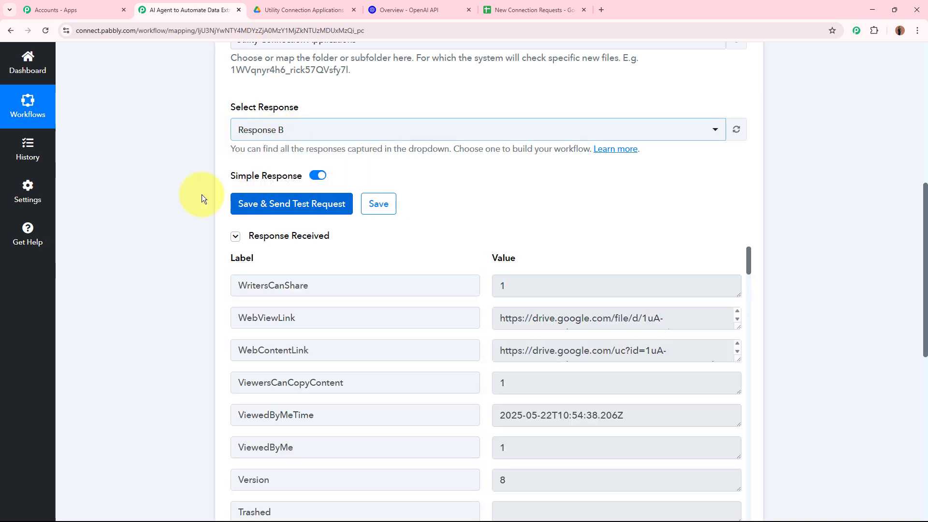
- Copy the refreshed WebContentLink URL, load it in a new browser tab, and open the downloaded application letter
scroll(121, 269, "down", 3)
left_click_drag(498, 222, 631, 234)
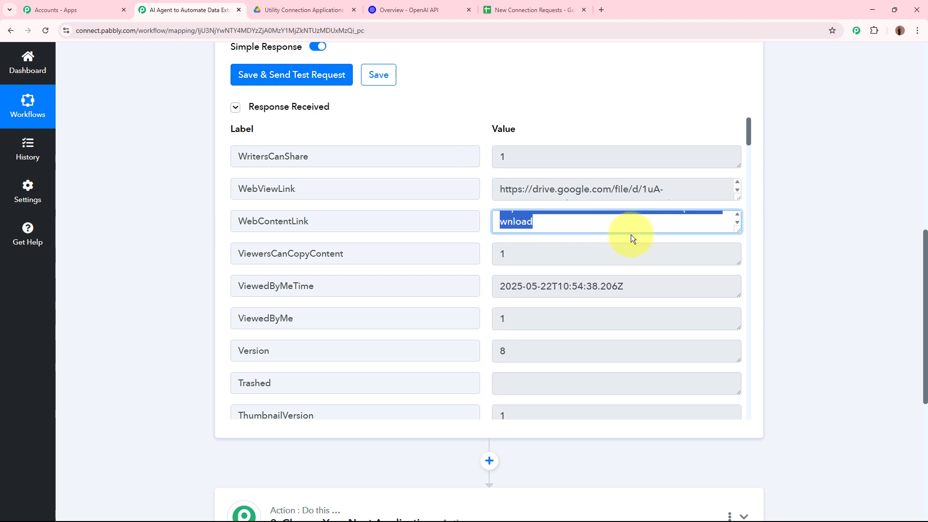
key("ctrl+c")
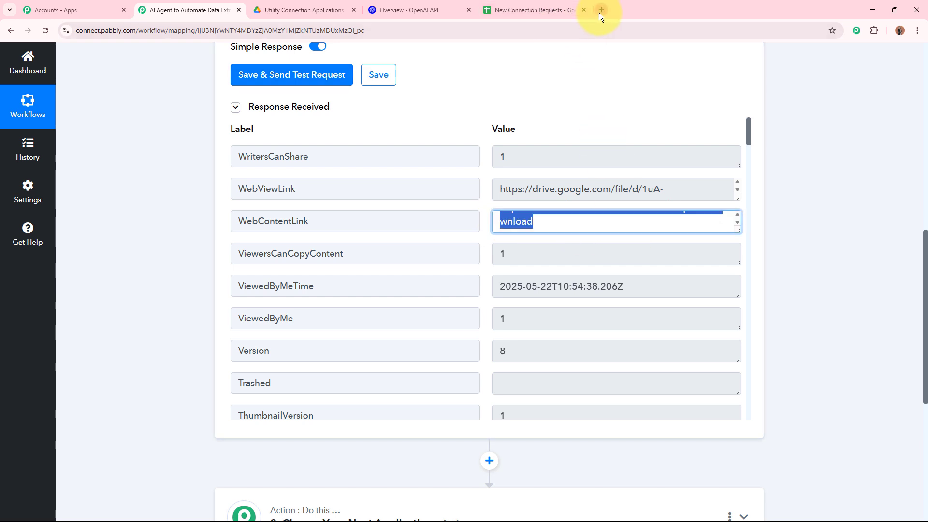
left_click(599, 13)
key("ctrl+v")
key("Return")
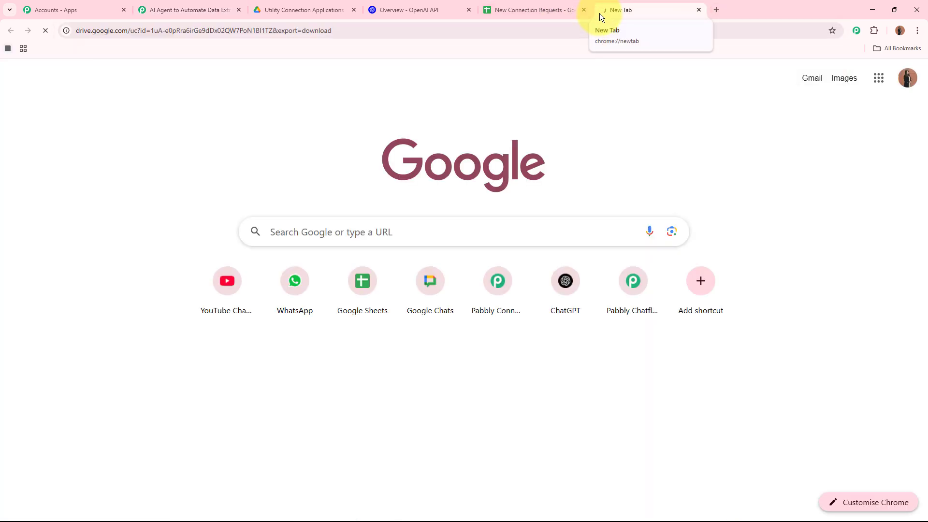
left_click(810, 63)
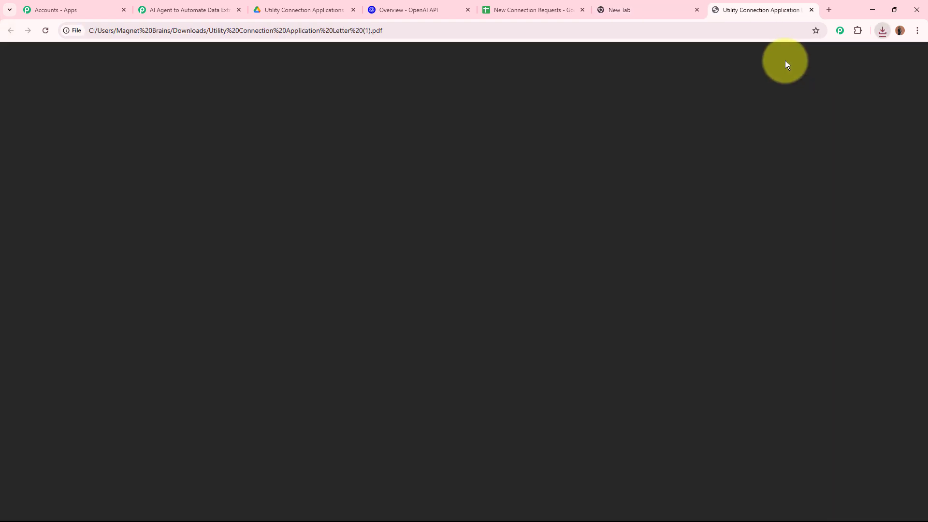
- Review the downloaded letter's body and subject line, and close both the PDF and the blank browser tab
left_click_drag(349, 144, 549, 429)
scroll(585, 438, "down", 3)
left_click(548, 428)
scroll(546, 411, "up", 3)
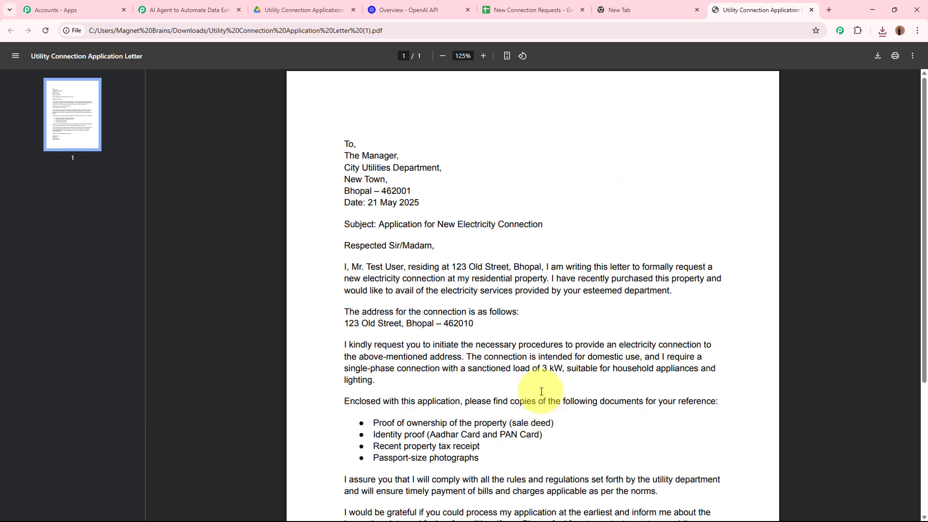
left_click_drag(378, 224, 551, 223)
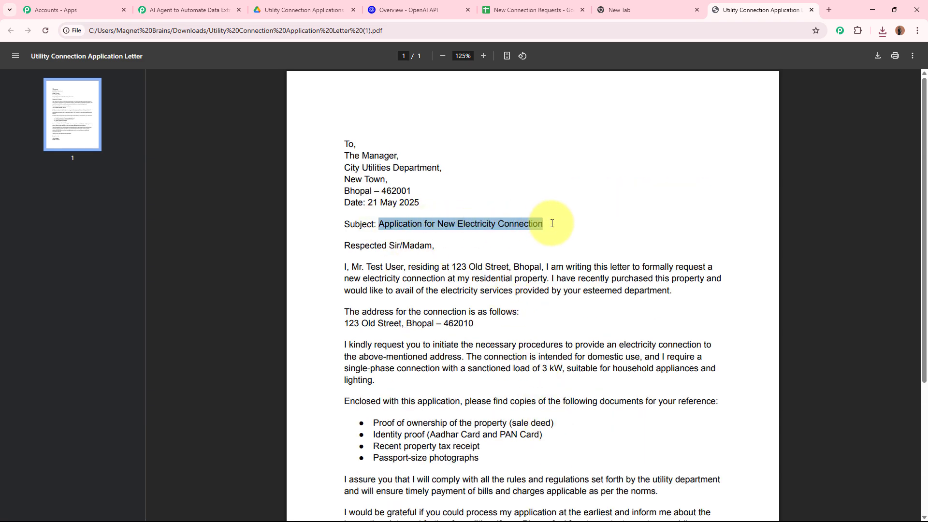
left_click(552, 223)
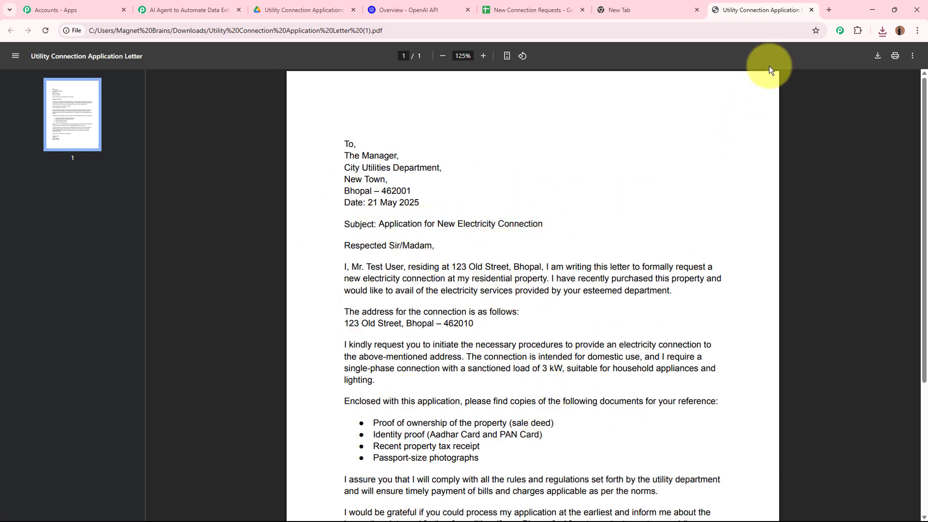
left_click(811, 10)
left_click(697, 9)
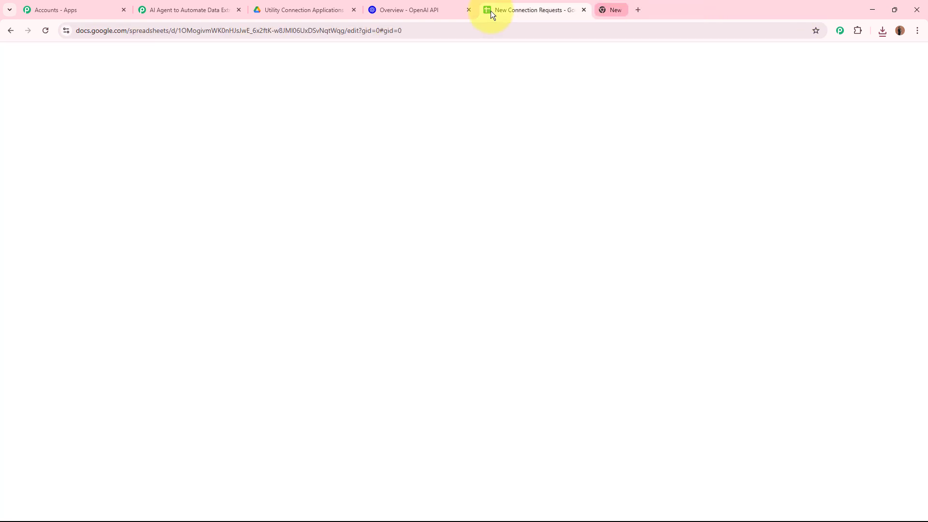
- Return to the Pabbly Connect workflow and collapse the Google Drive trigger step
left_click(193, 10)
left_click(95, 265)
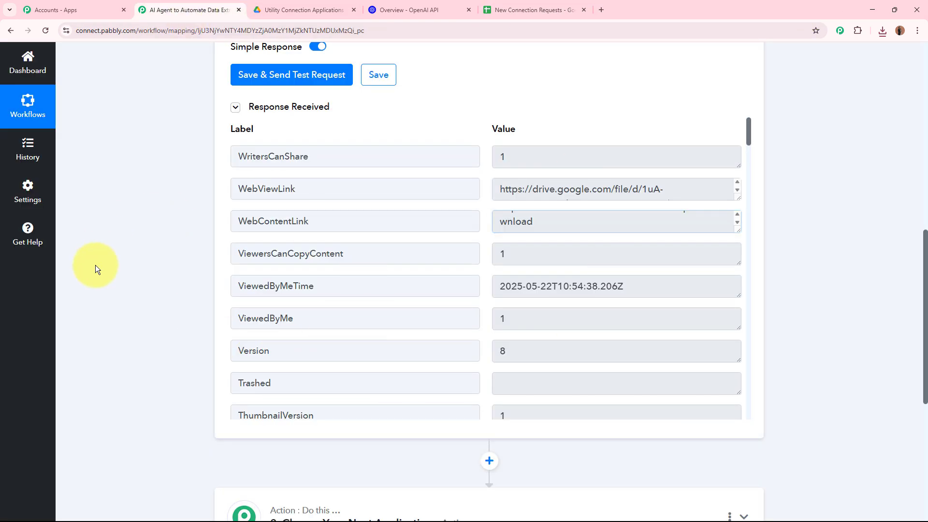
scroll(117, 275, "up", 8)
scroll(117, 275, "up", 3)
left_click(514, 224)
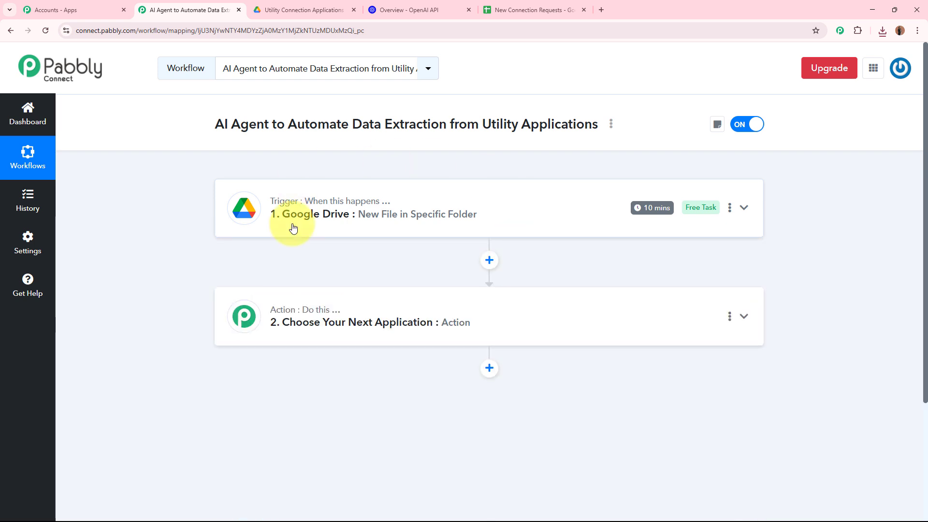
- Check the Utility Connection Applications folder in Google Drive and the trigger's polling interval in Pabbly Connect
left_click(321, 6)
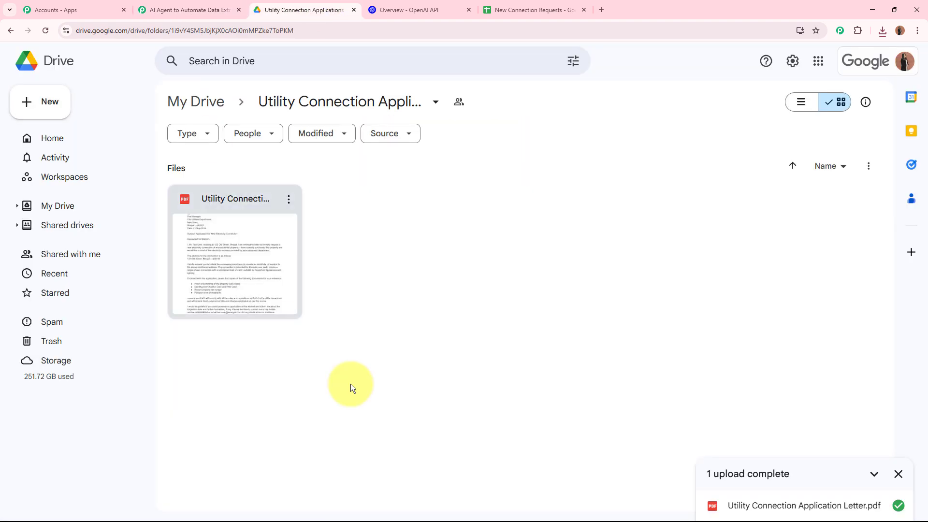
left_click(189, 10)
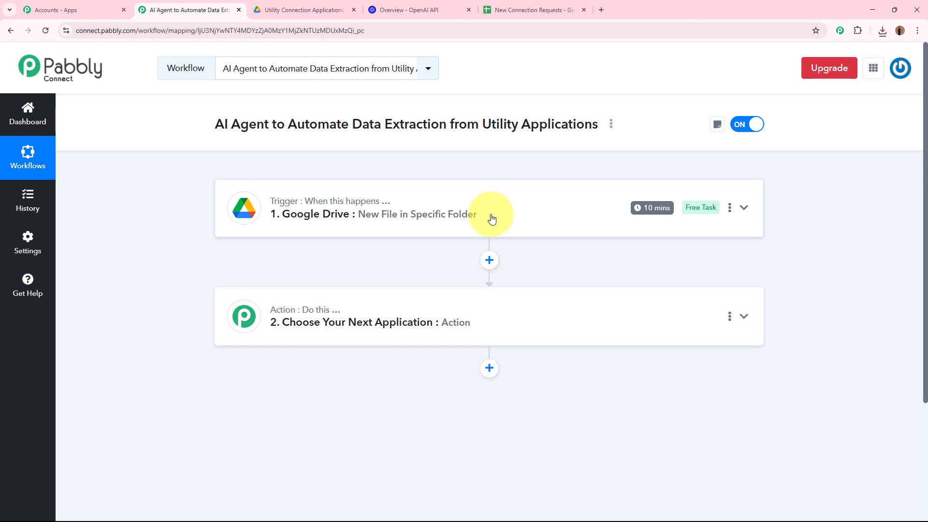
left_click(305, 10)
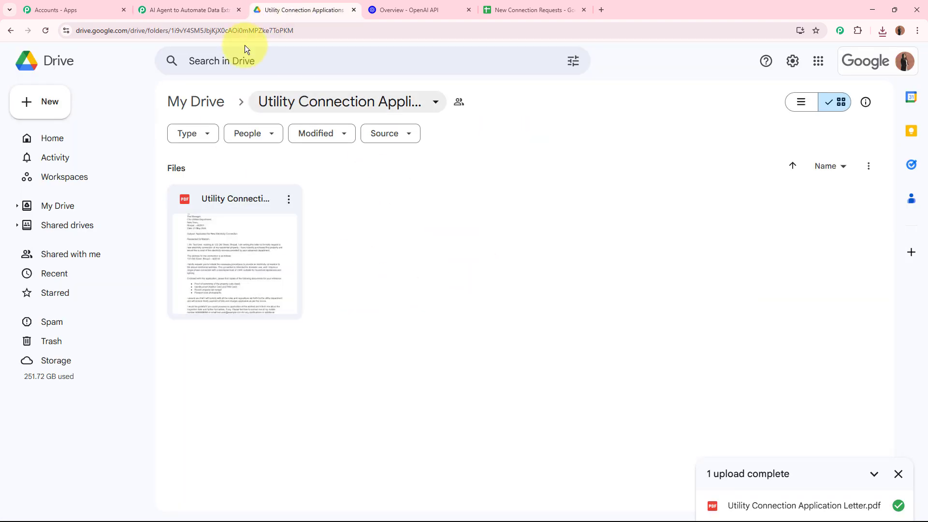
left_click(212, 10)
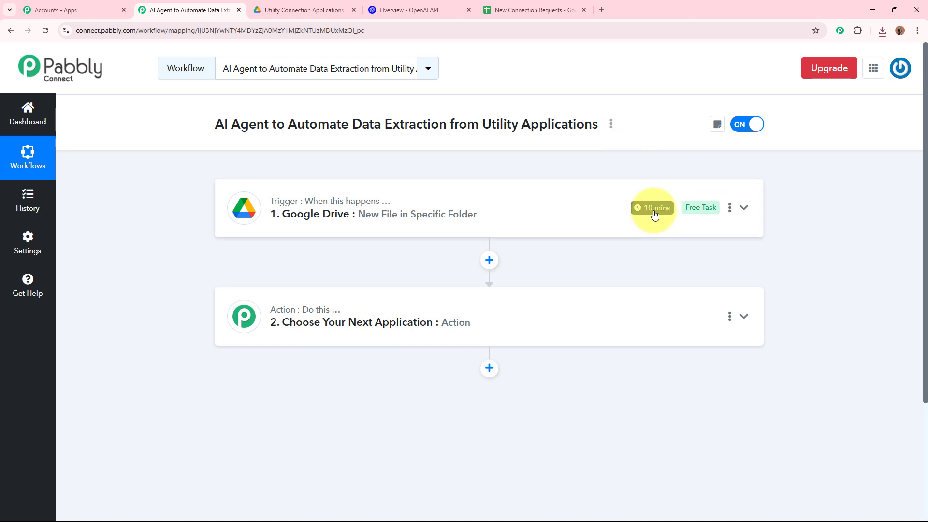
mouse_move(662, 207)
left_click(317, 3)
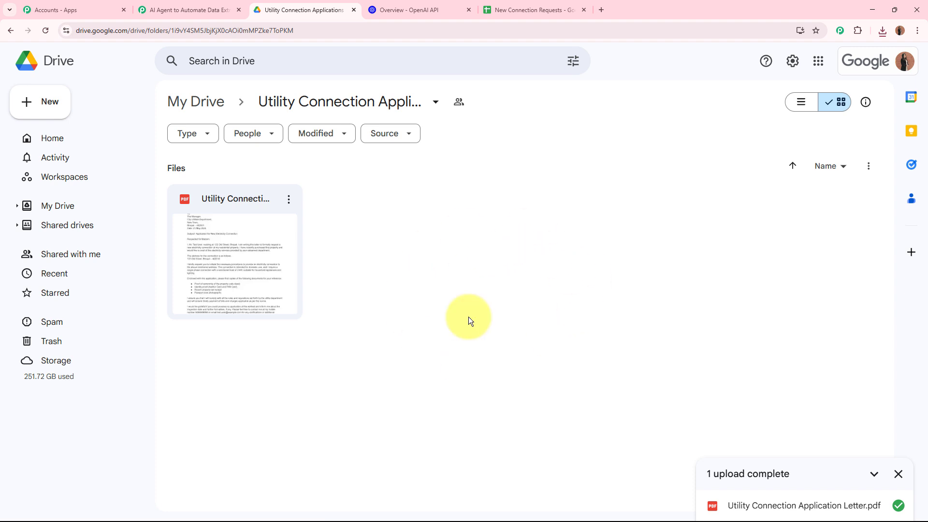
left_click(207, 9)
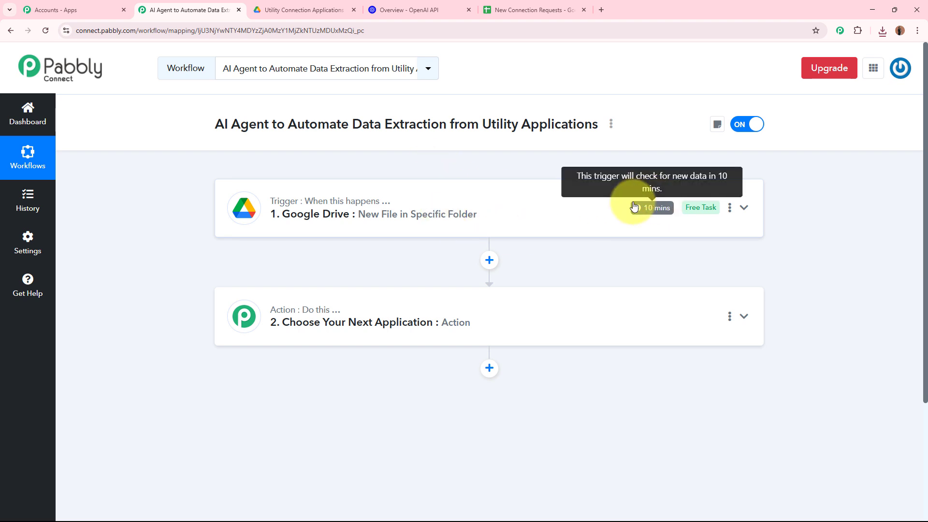
- Set the Google Drive trigger time to Check every 10 minutes and save it
left_click(729, 208)
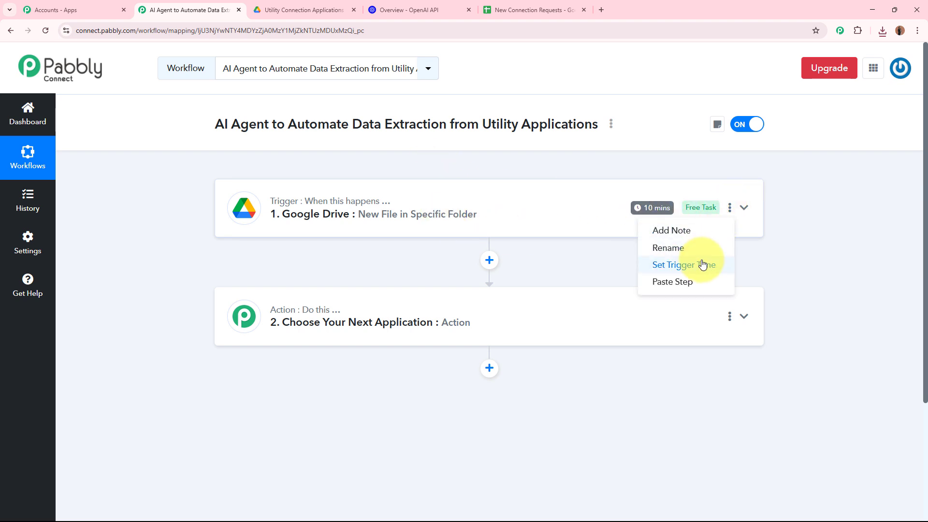
left_click(703, 265)
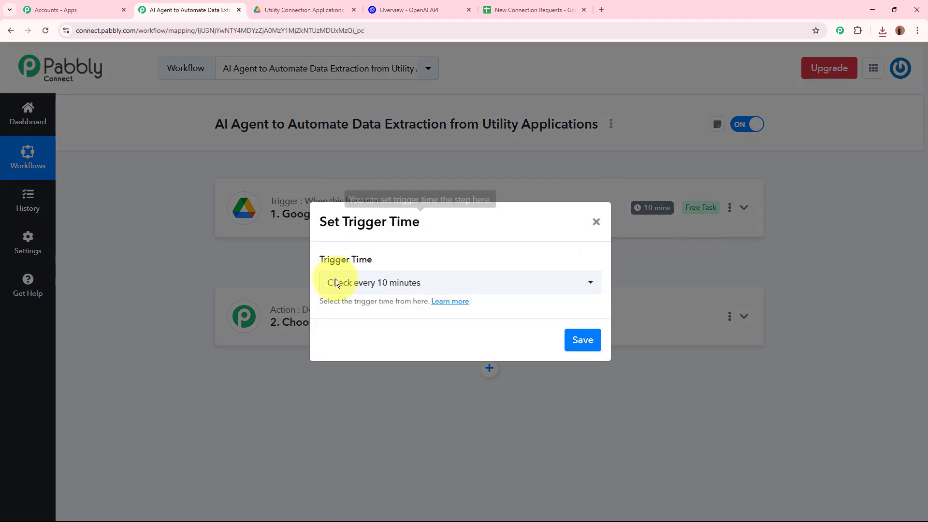
left_click(502, 286)
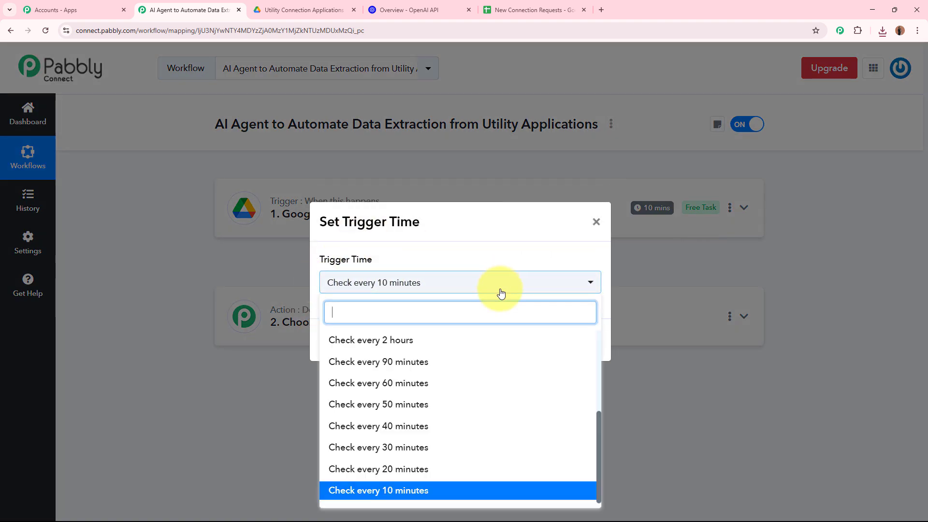
scroll(489, 483, "up", 3)
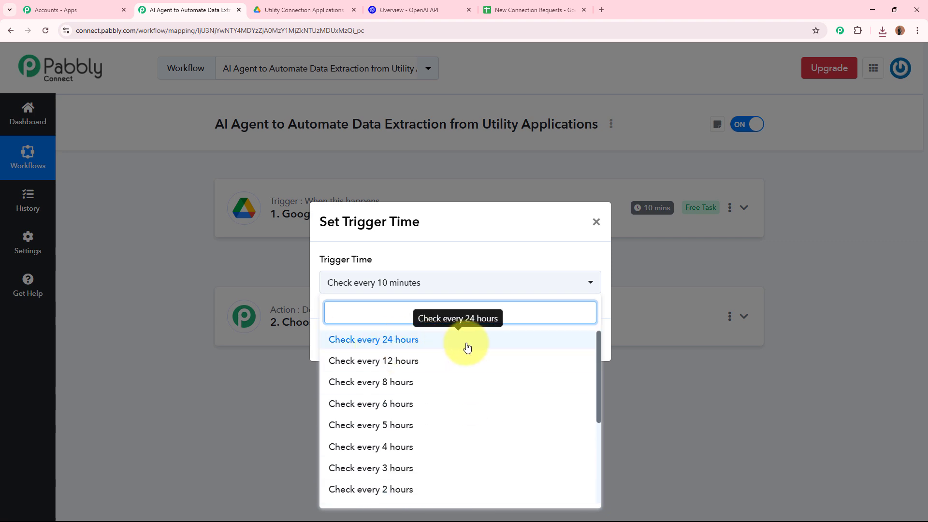
scroll(453, 445, "down", 3)
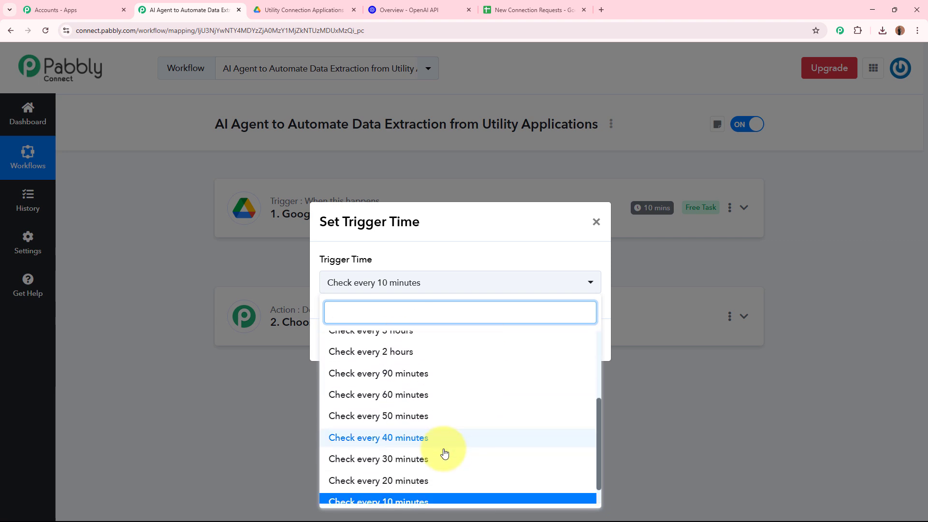
left_click(421, 493)
left_click(579, 341)
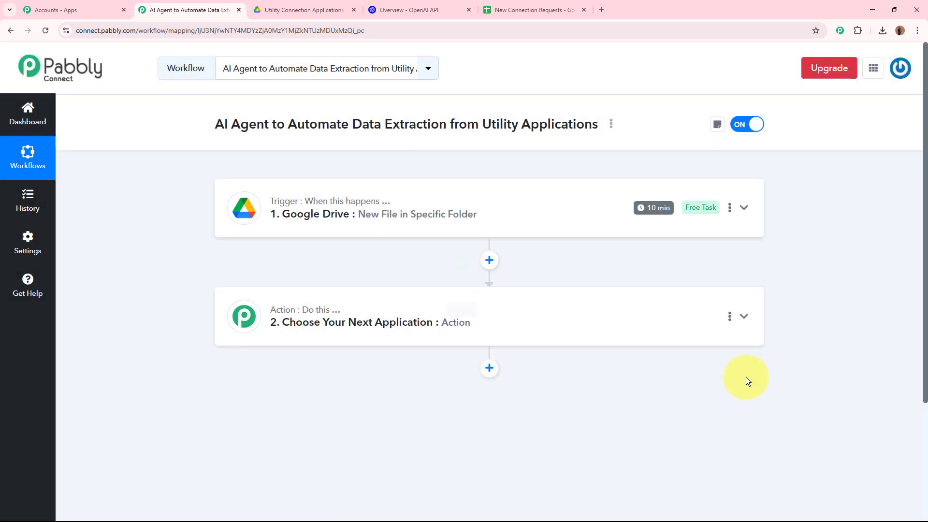
- Expand the workflow's second step and view the OpenAI developer platform's overview page
left_click(549, 309)
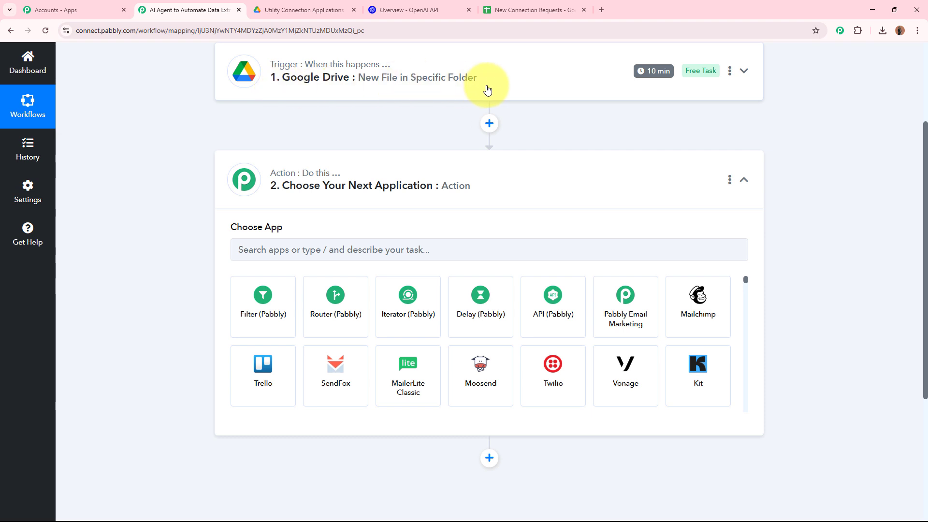
left_click(452, 10)
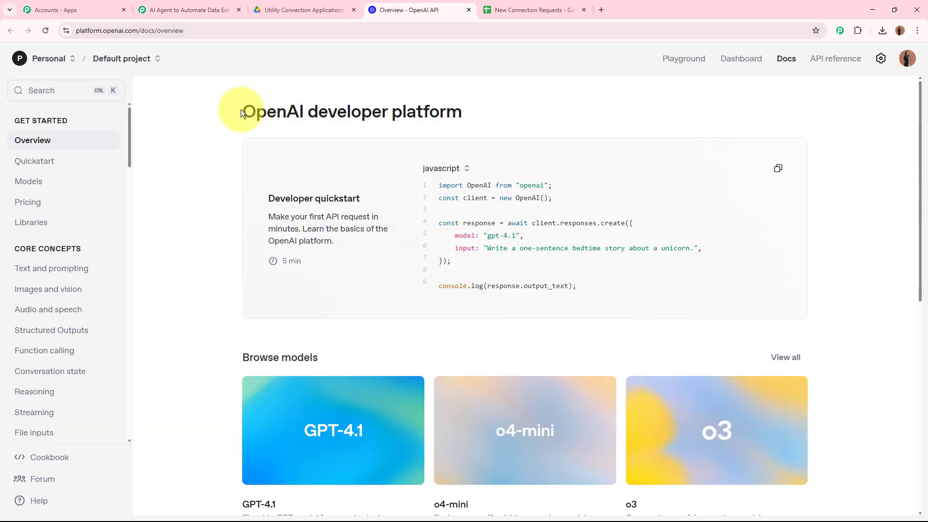
left_click_drag(241, 112, 478, 110)
left_click(580, 112)
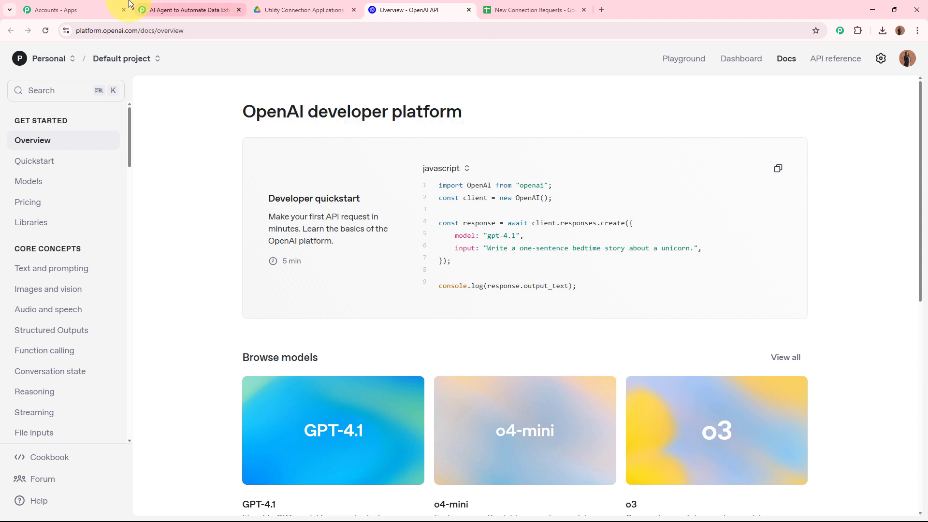
- In Pabbly Connect, set the second step's app to OpenAI (ChatGPT, DALL-E, Whisper) with the Extract Content from PDF/Image action event
left_click(188, 10)
left_click(333, 250)
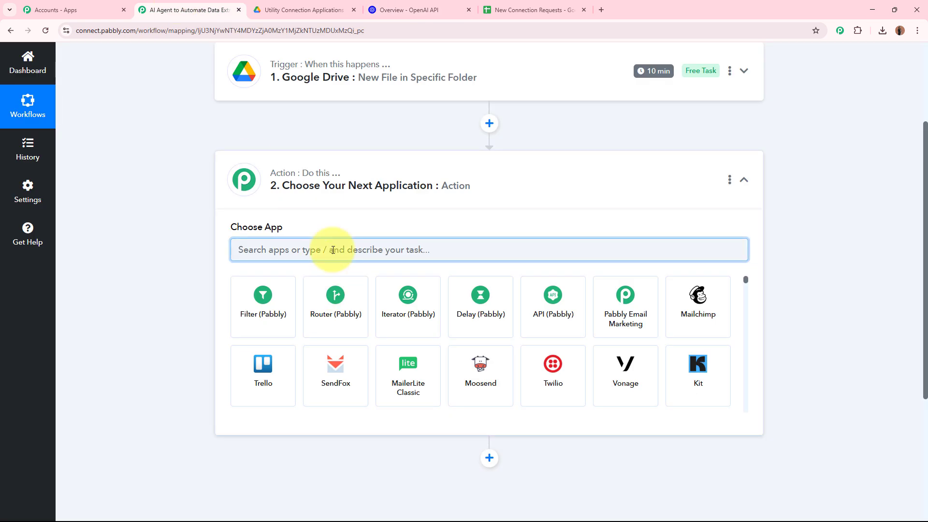
type("Open")
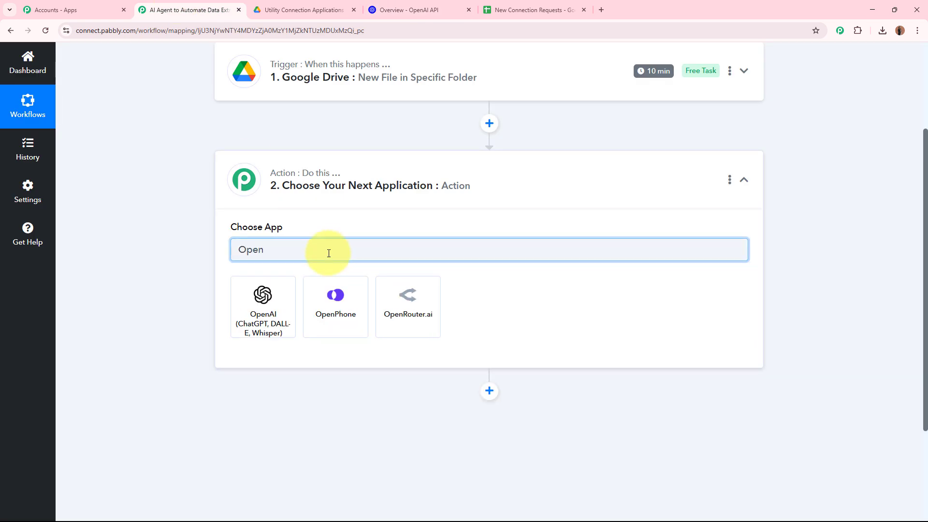
left_click(269, 306)
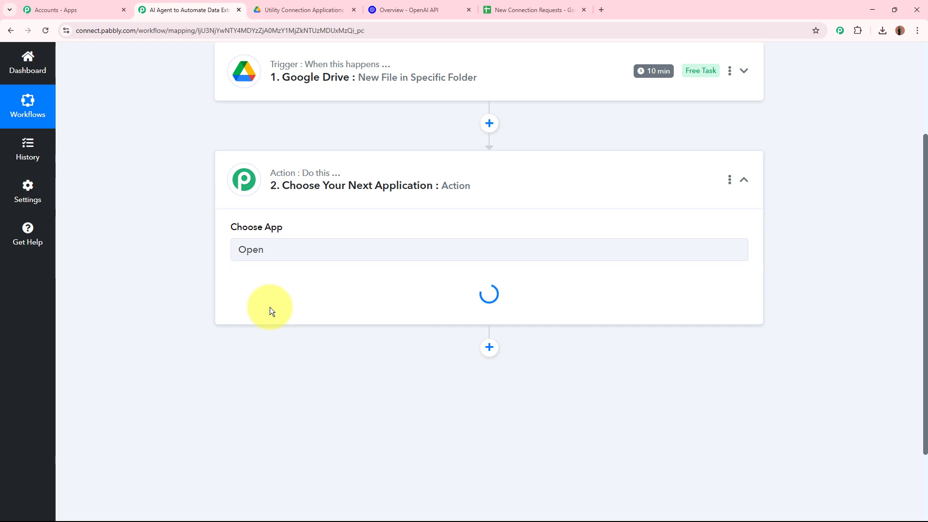
left_click(270, 305)
scroll(297, 250, "down", 3)
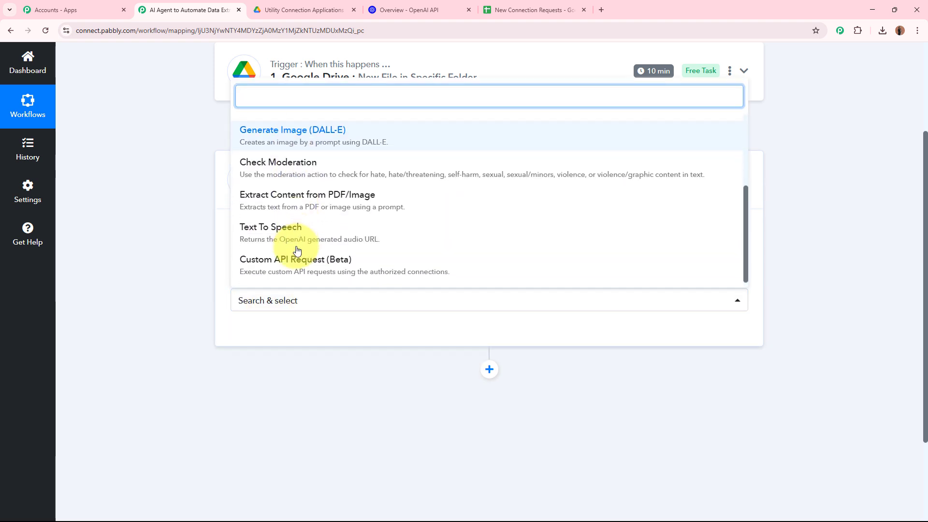
left_click(444, 198)
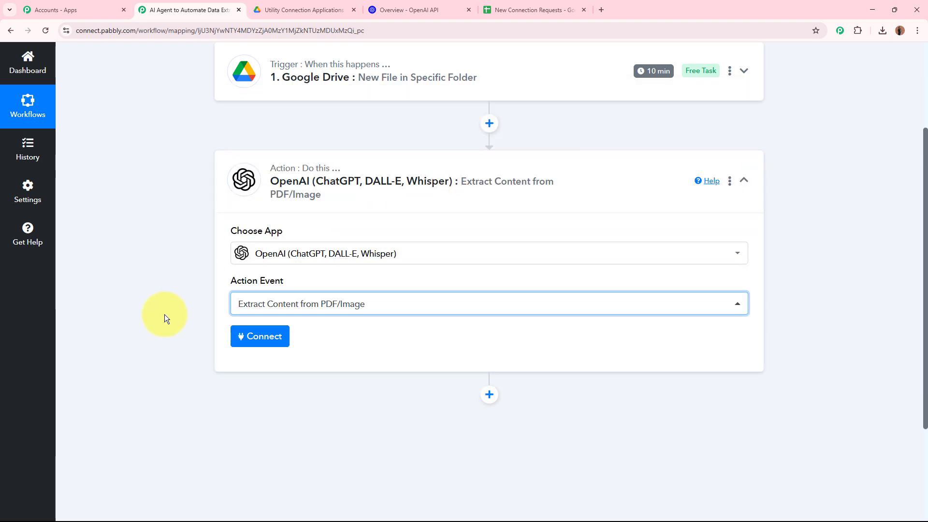
left_click(274, 11)
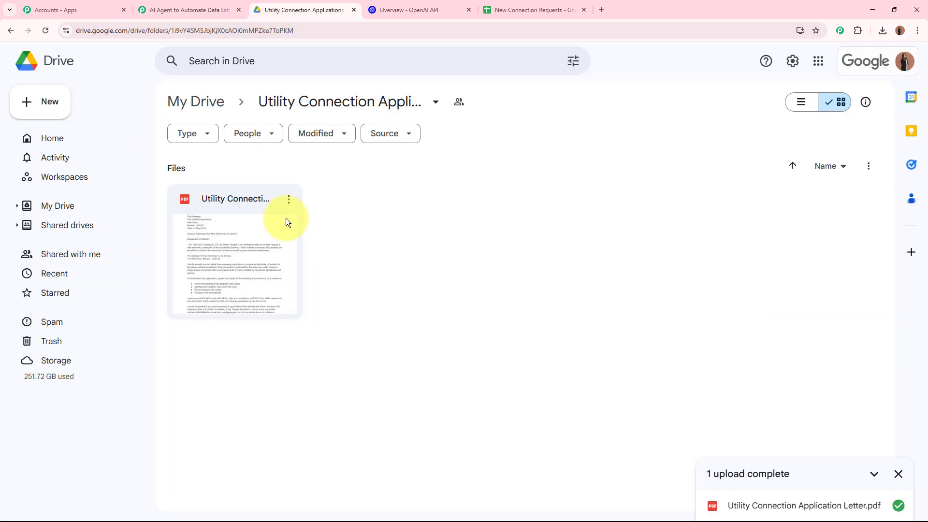
left_click(186, 10)
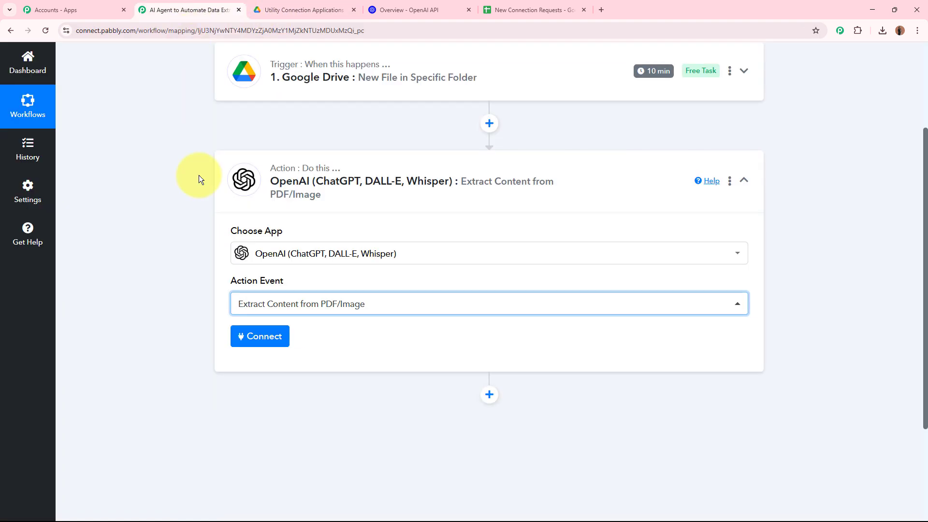
- Start adding a new OpenAI connection for the PDF extraction action and open the OpenAI API keys page
left_click(271, 341)
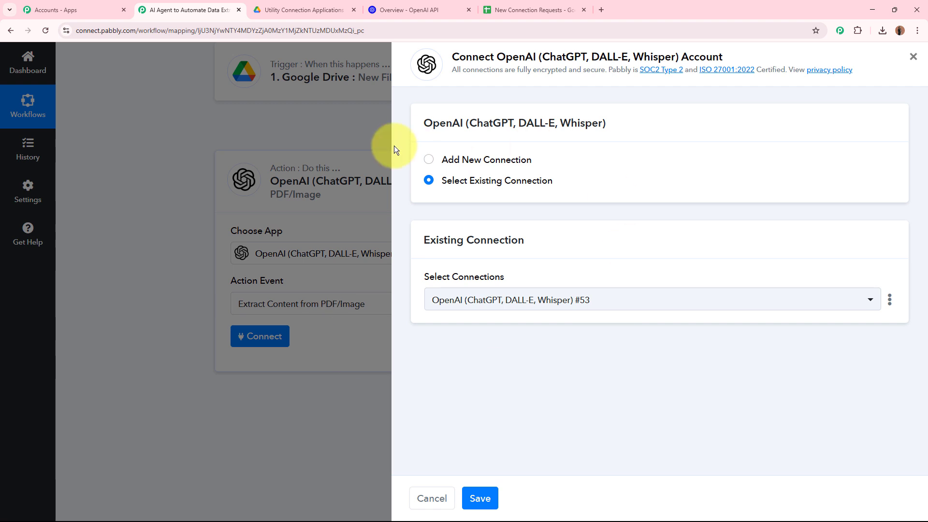
left_click(429, 160)
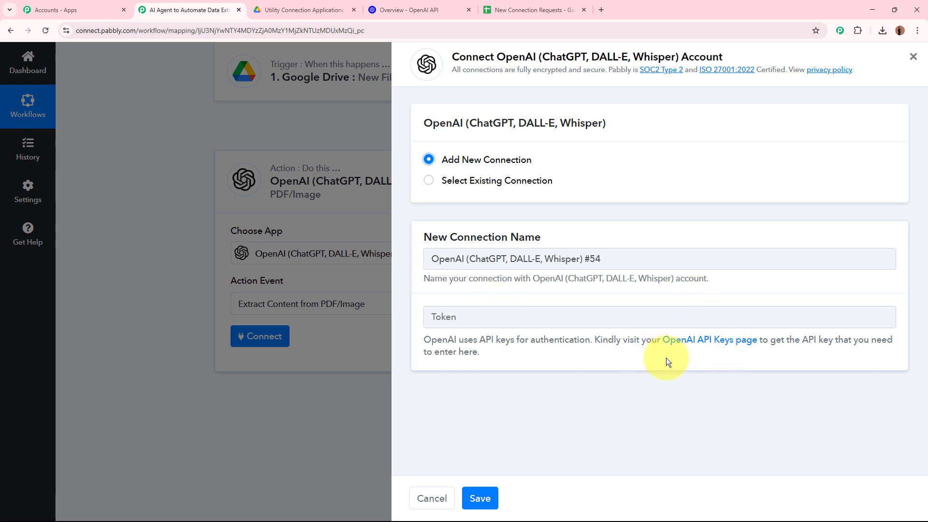
left_click(703, 342)
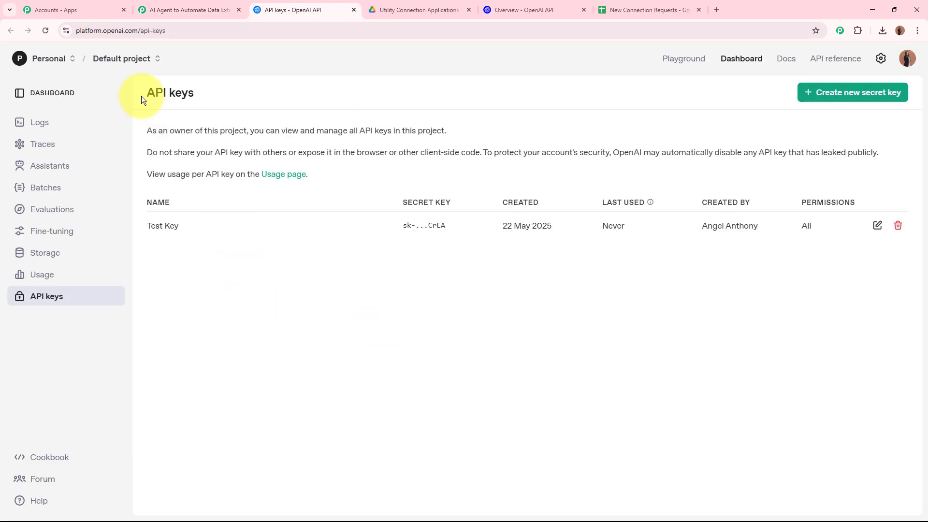
left_click_drag(141, 96, 255, 88)
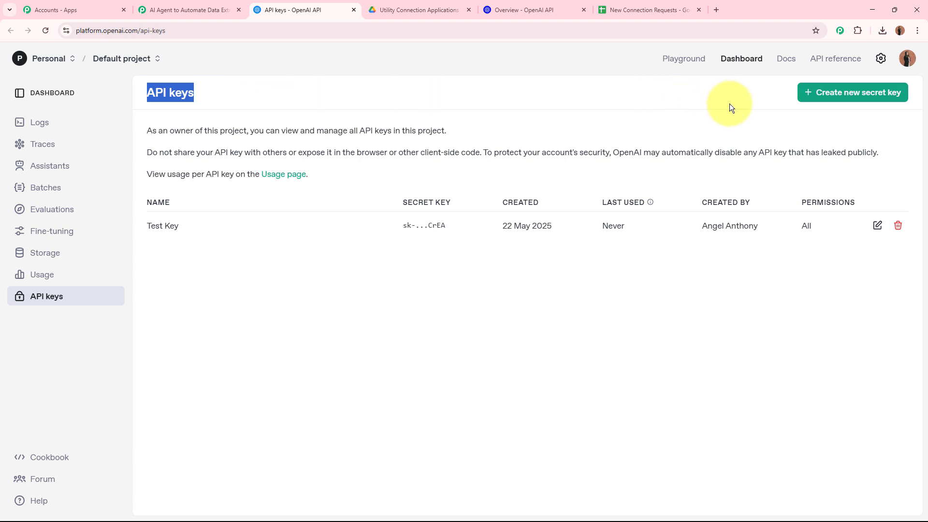
- Create a secret key named New Key in Default project with All permissions, and copy the generated key
left_click(822, 92)
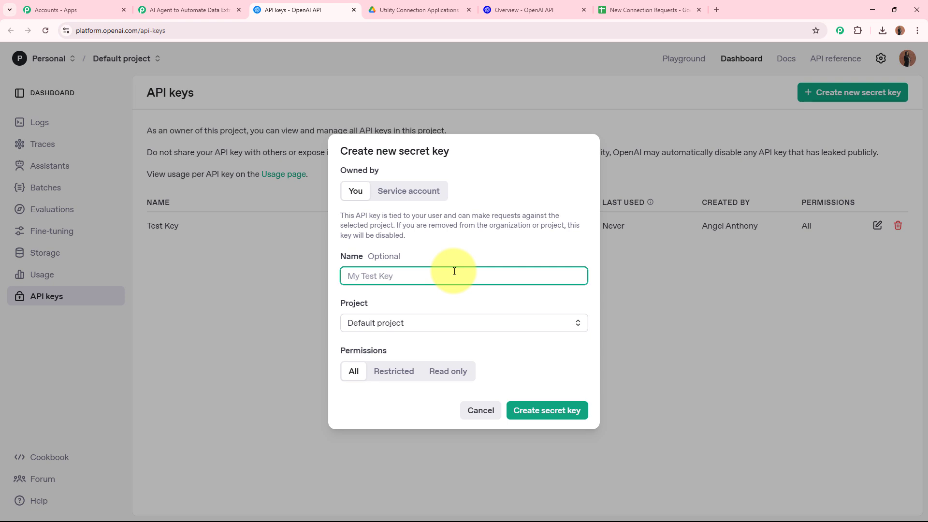
type("New Key")
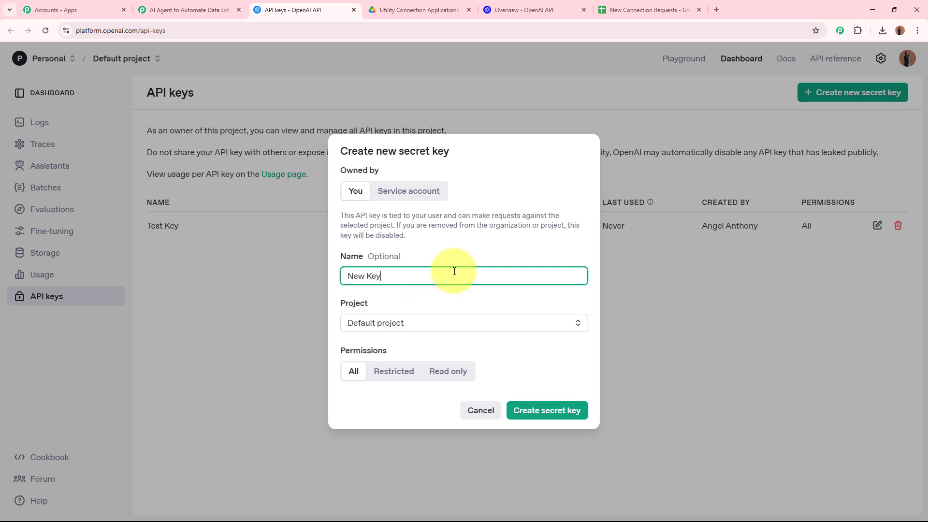
left_click(442, 327)
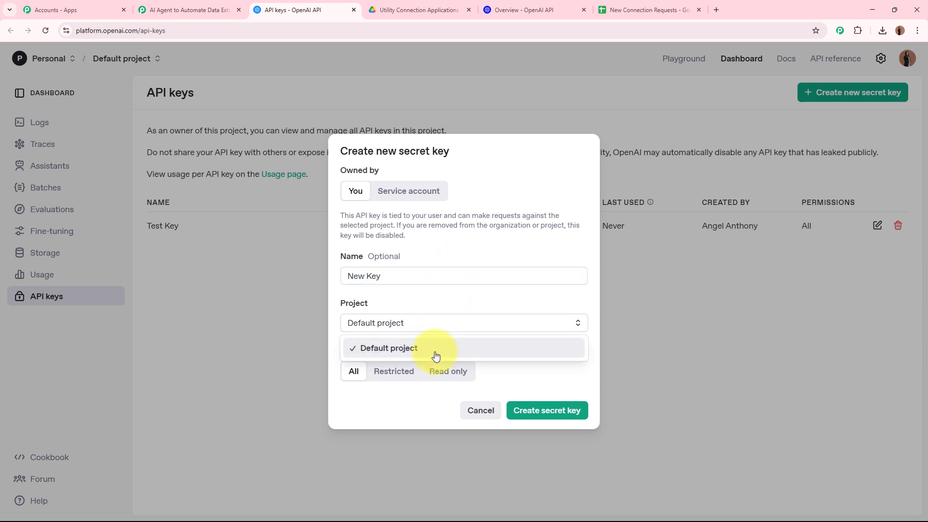
left_click(434, 349)
left_click(353, 373)
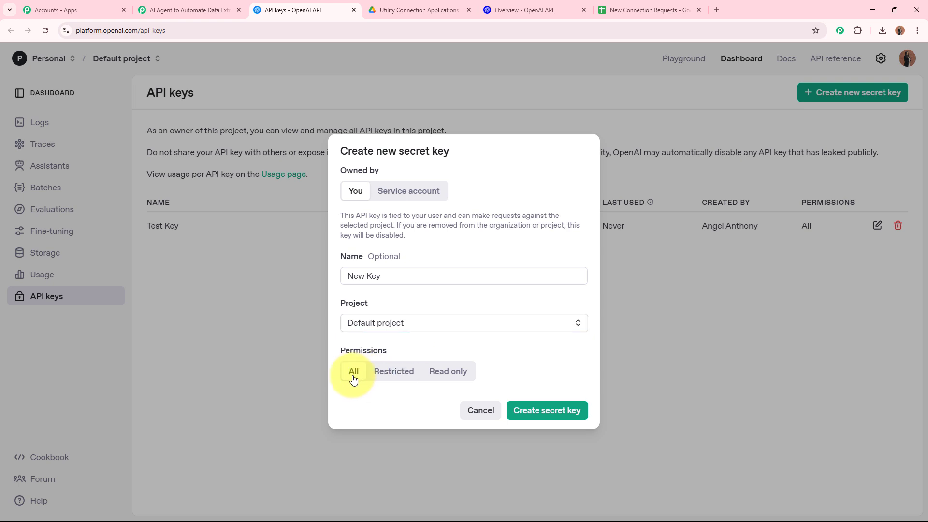
left_click(585, 414)
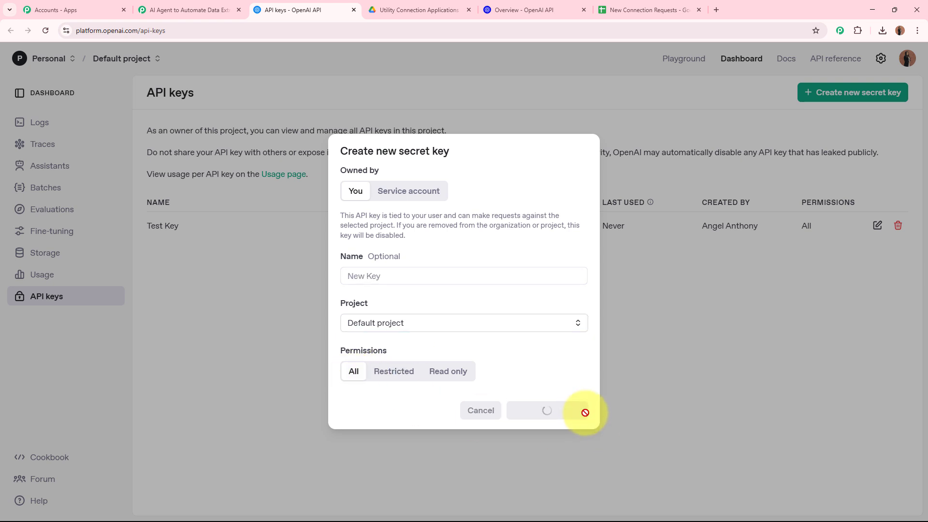
left_click(557, 293)
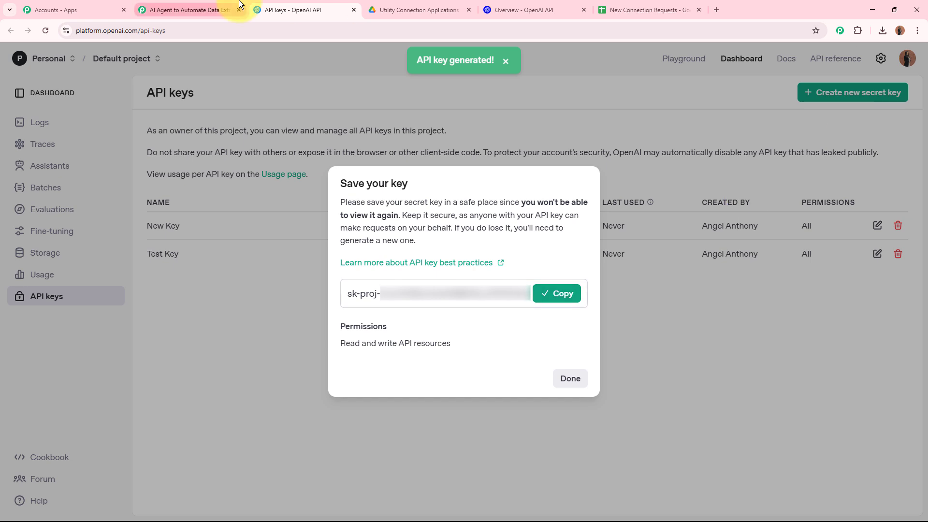
- Back in Pabbly Connect, paste the API key as the new OpenAI connection's token and save the connection
left_click(213, 8)
left_click(497, 314)
key("ctrl+v")
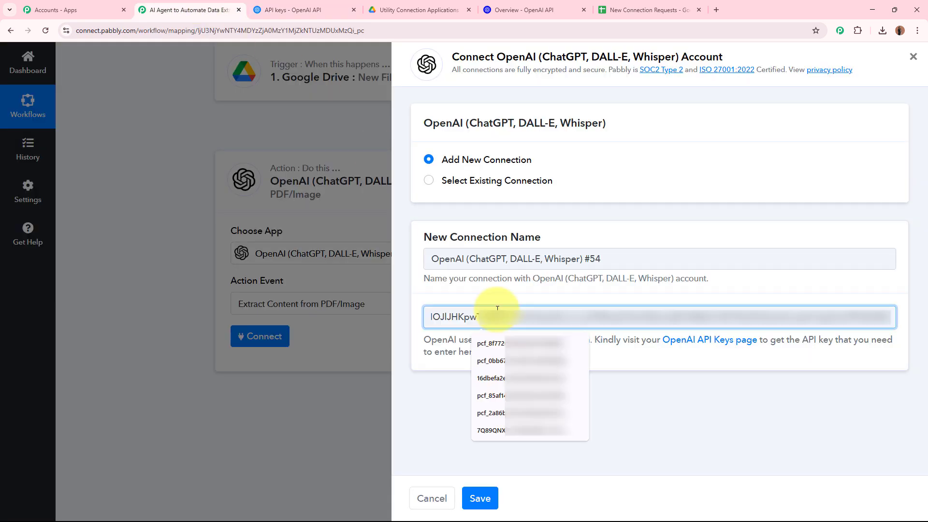
left_click(477, 498)
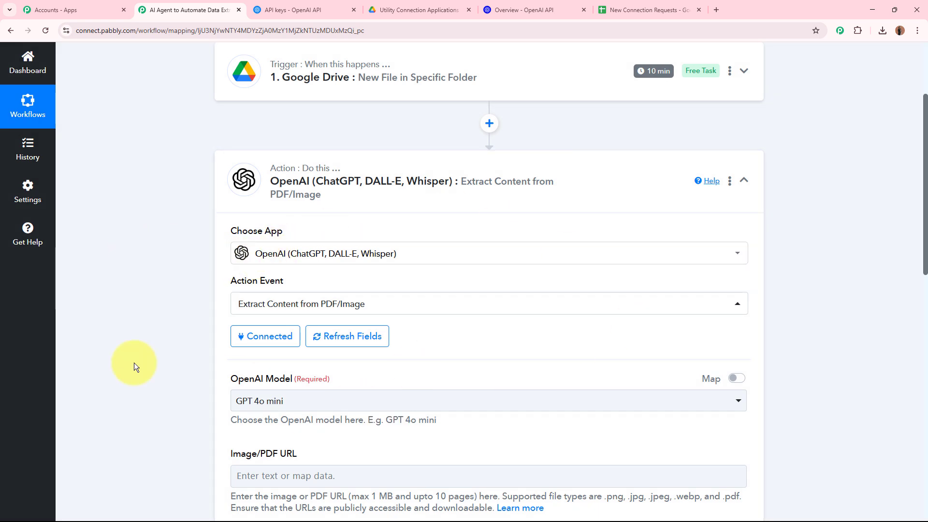
- Check the OpenAI models available for the extraction action, leaving GPT 4o mini selected
scroll(135, 361, "down", 4)
left_click_drag(234, 178, 276, 215)
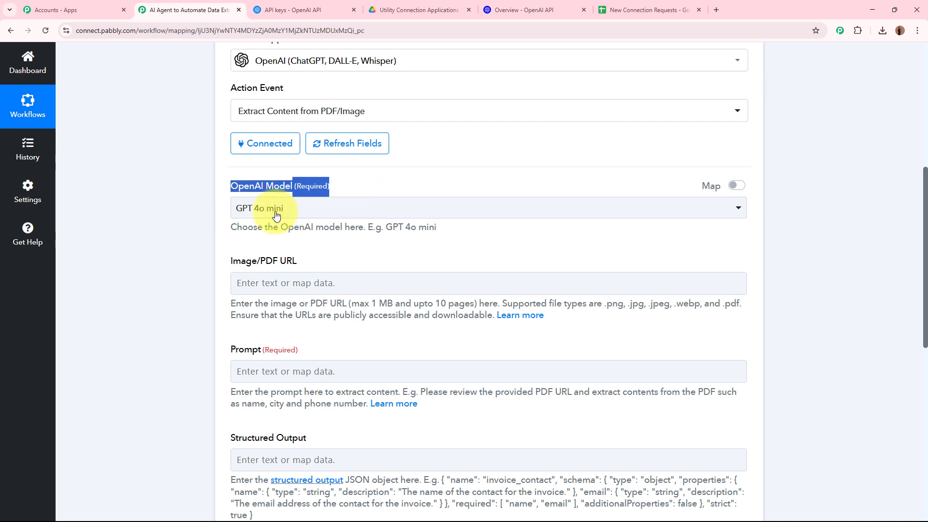
left_click(244, 213)
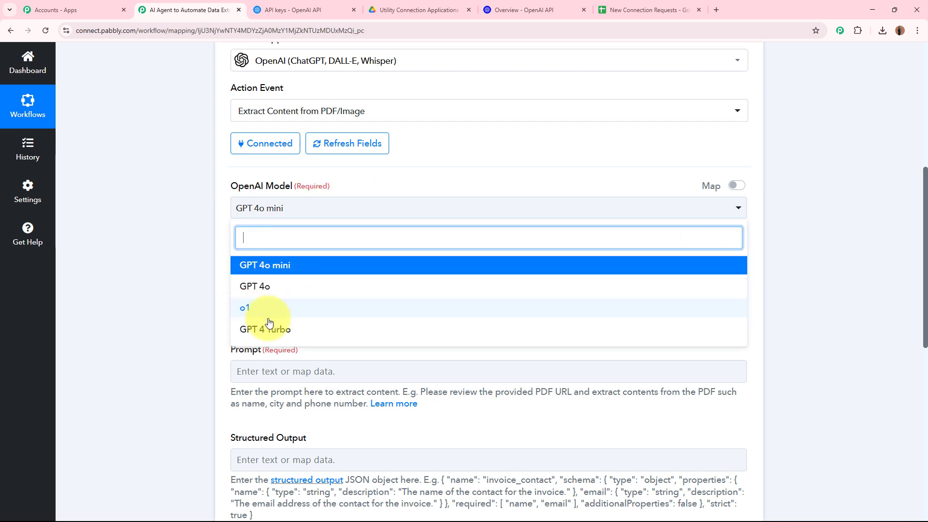
left_click(159, 292)
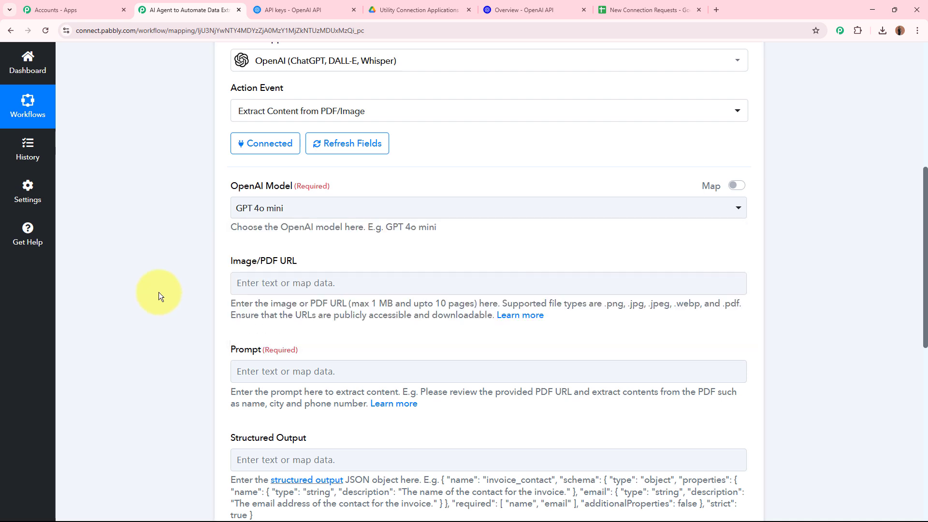
- Map the Image/PDF URL to the WebContentLink from the Google Drive New File in Specific Folder trigger
scroll(158, 292, "down", 1)
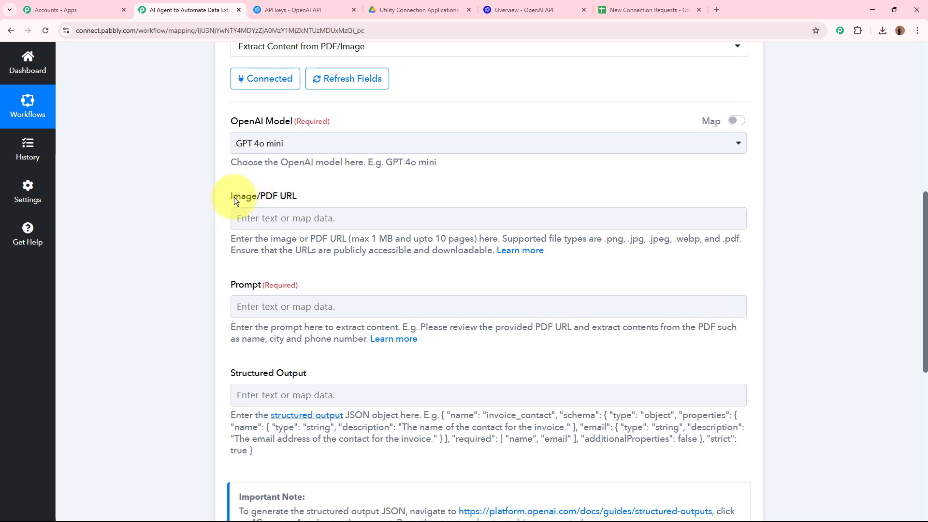
left_click_drag(234, 196, 324, 190)
left_click(160, 219)
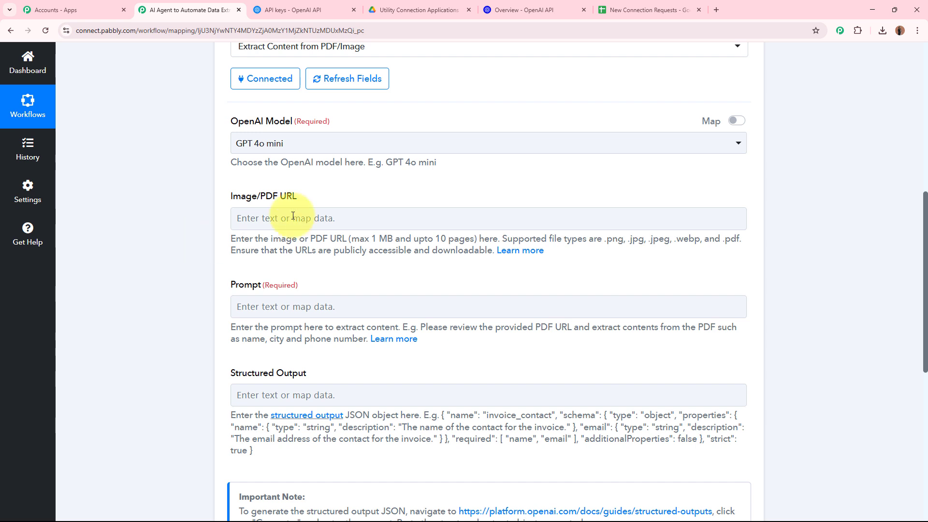
left_click(274, 217)
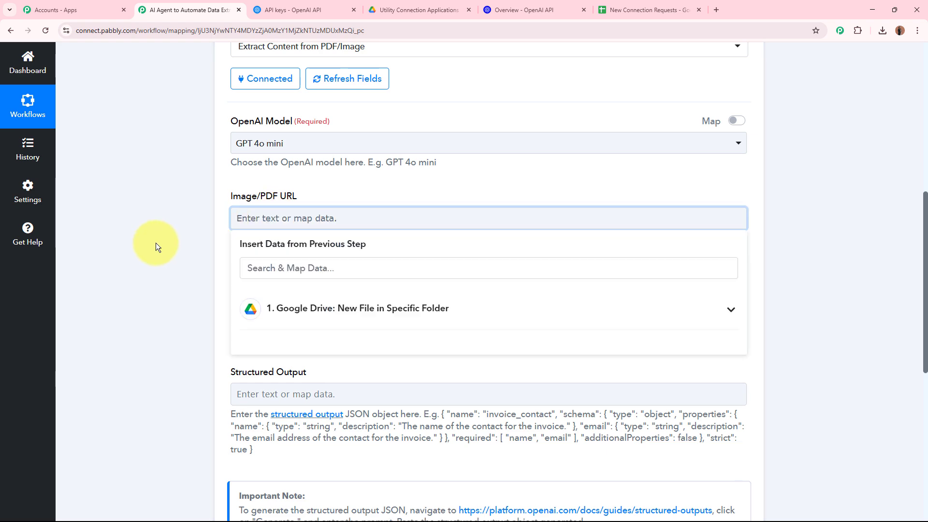
scroll(369, 248, "up", 8)
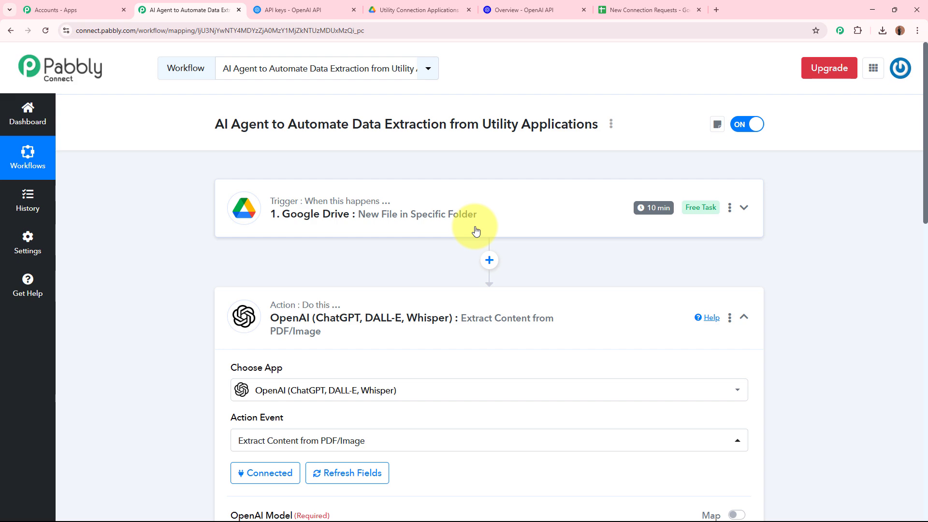
scroll(475, 231, "down", 8)
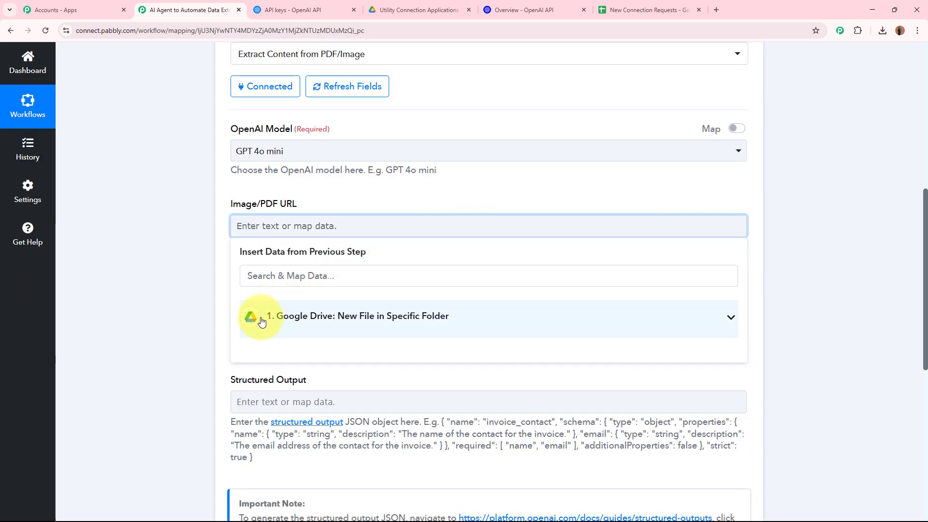
scroll(155, 236, "down", 3)
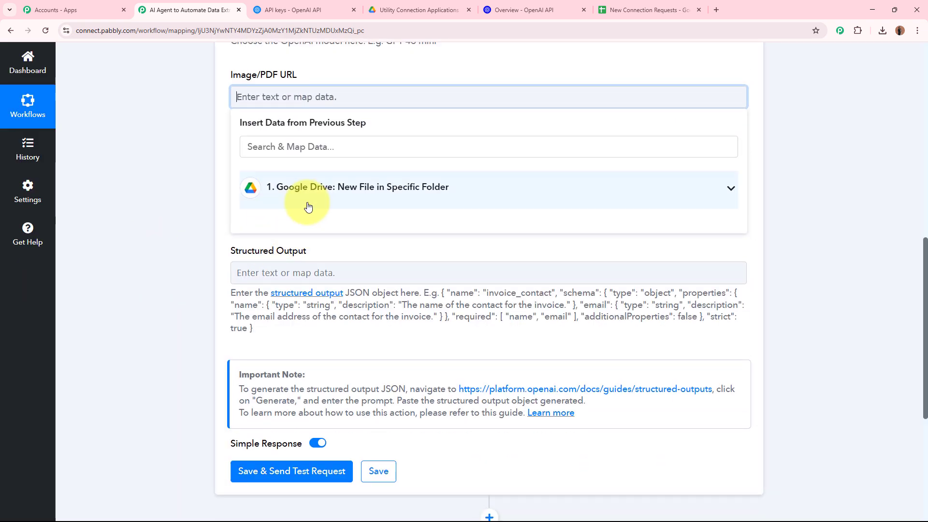
left_click(441, 196)
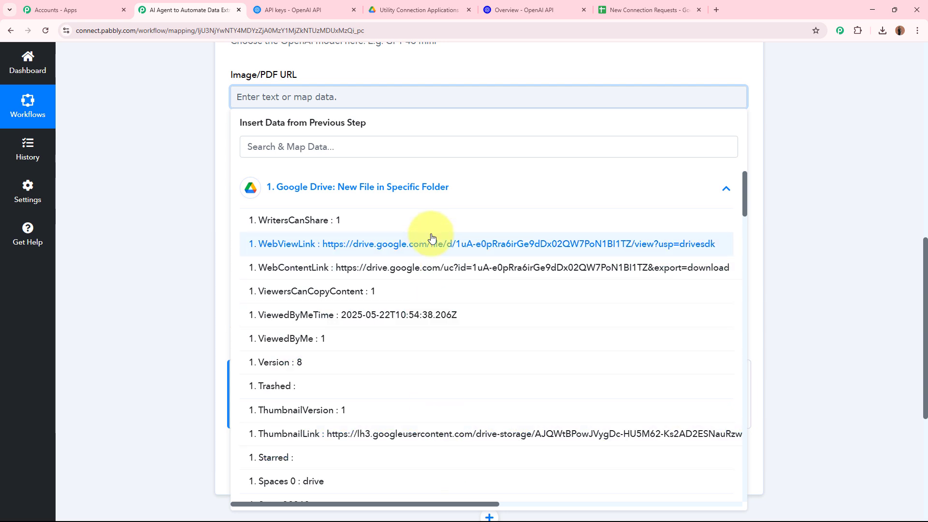
left_click_drag(230, 73, 314, 71)
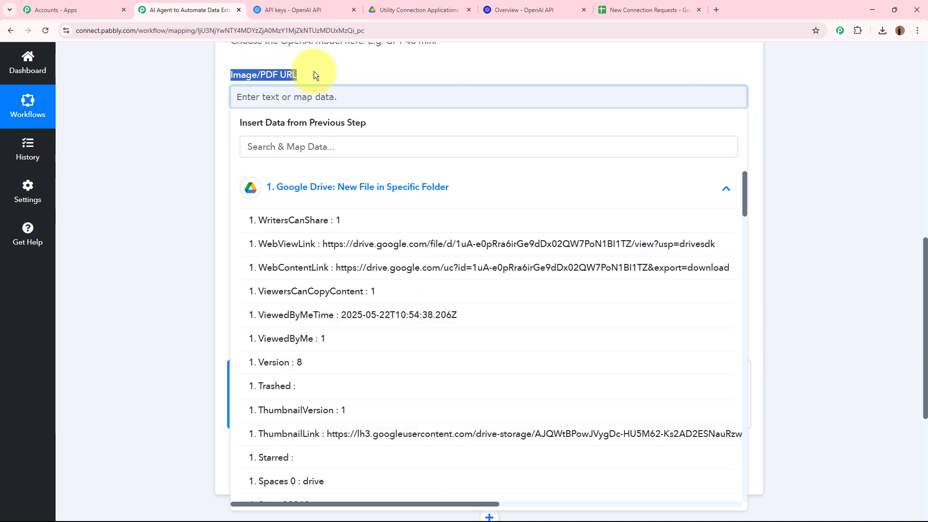
left_click(320, 97)
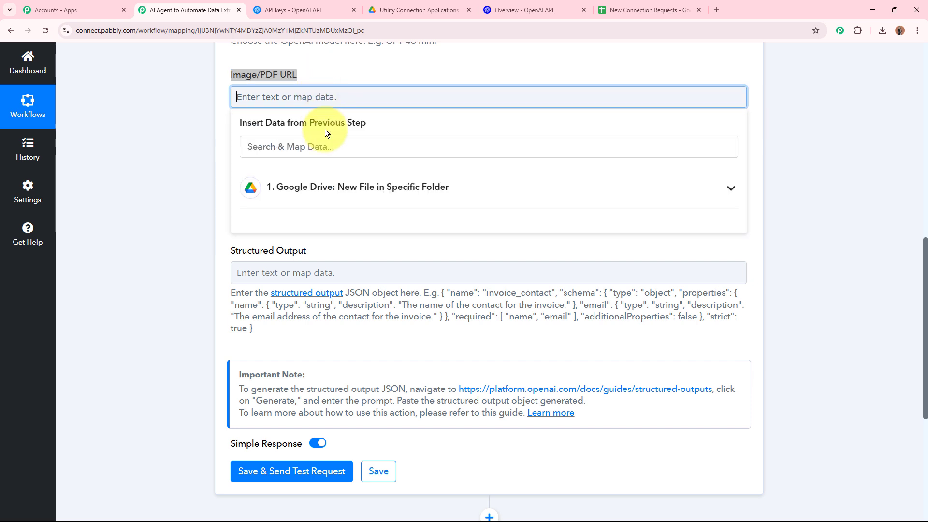
left_click(334, 187)
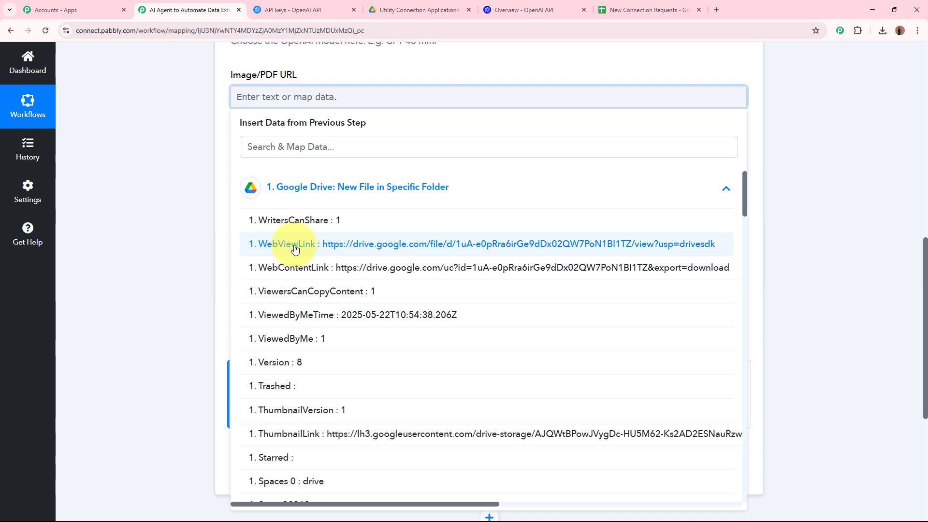
left_click(318, 269)
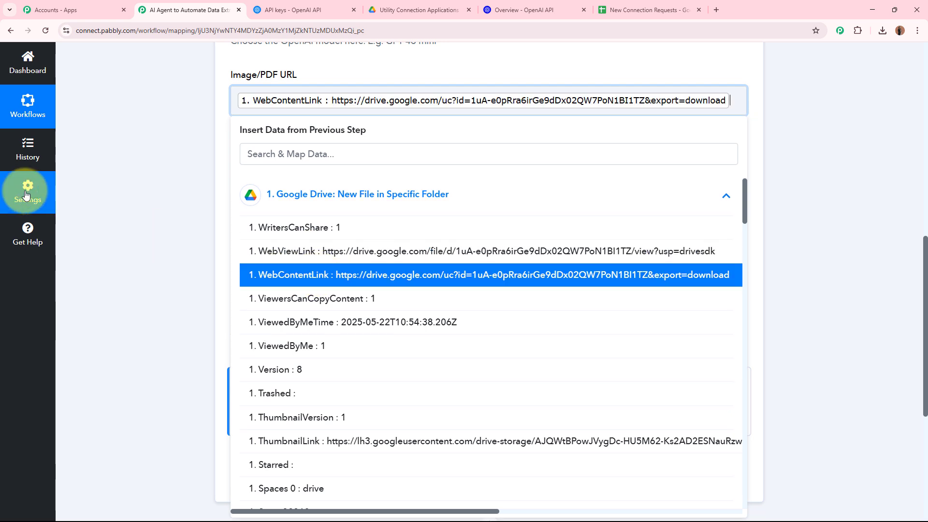
left_click(105, 181)
- Write the prompt to strictly extract only the application fields from the PDF, from Applicant Name and Address for Connection through Date of Application and Supporting Documents
scroll(105, 181, "up", 3)
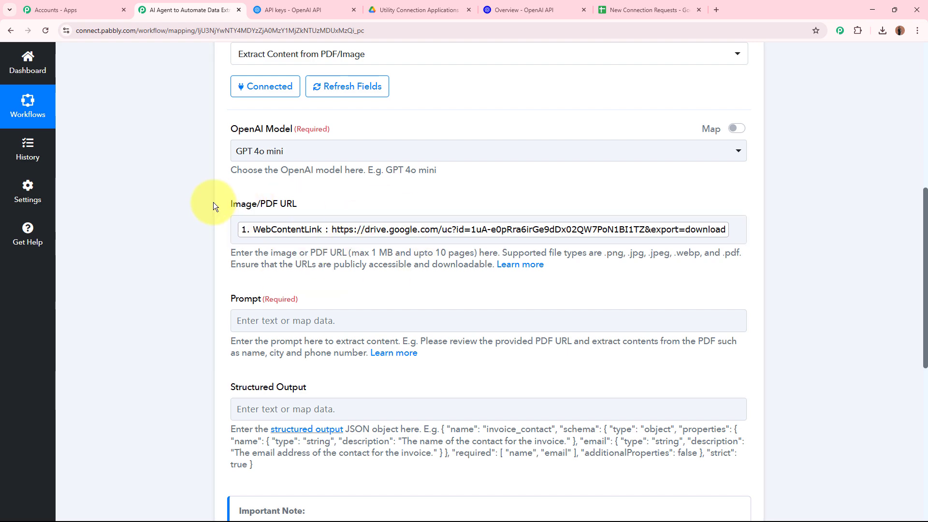
scroll(213, 207, "up", 8)
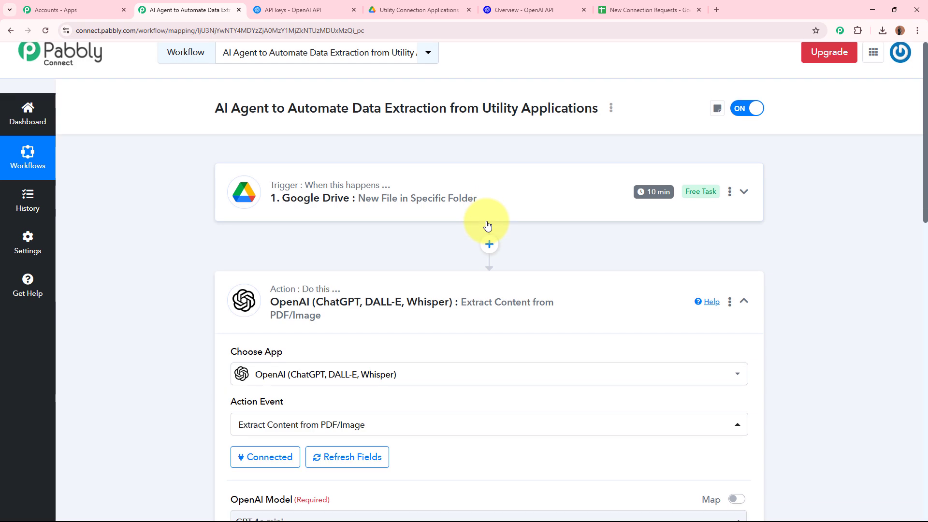
scroll(488, 226, "down", 8)
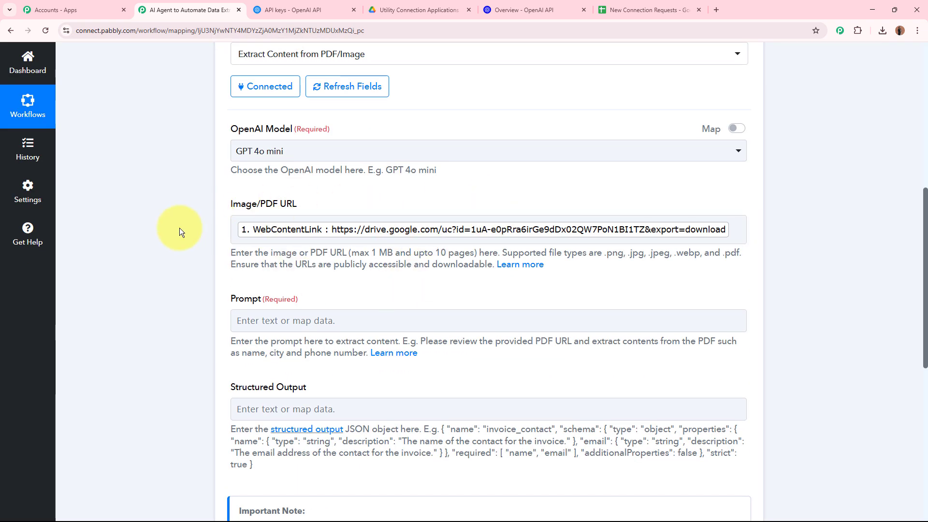
scroll(179, 228, "down", 3)
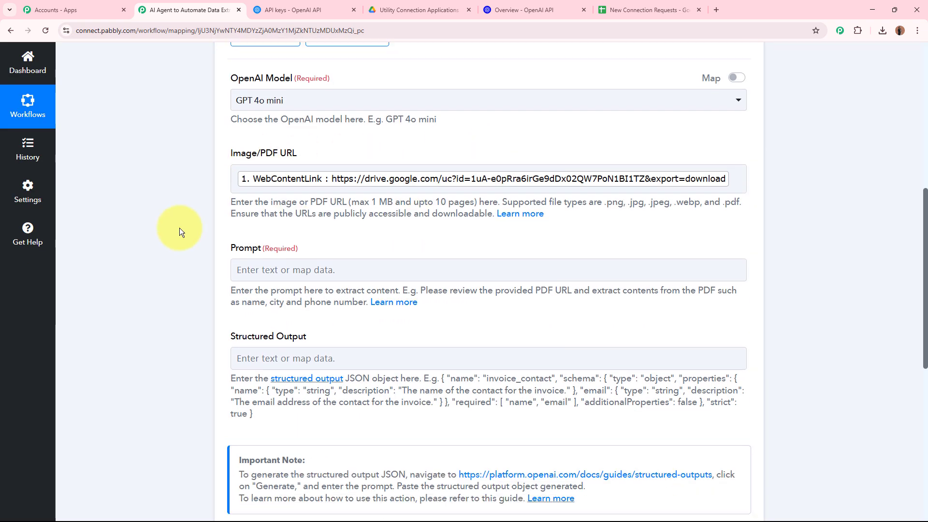
left_click_drag(230, 178, 323, 167)
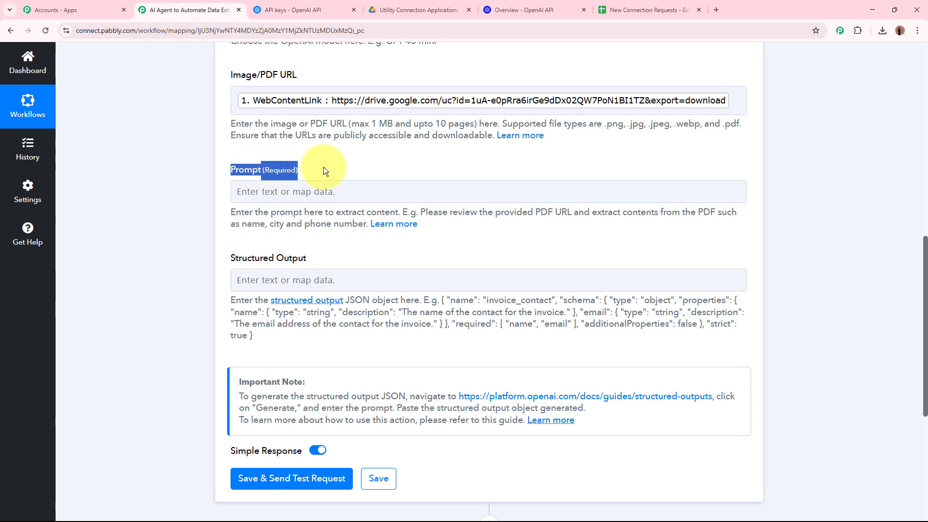
left_click(174, 197)
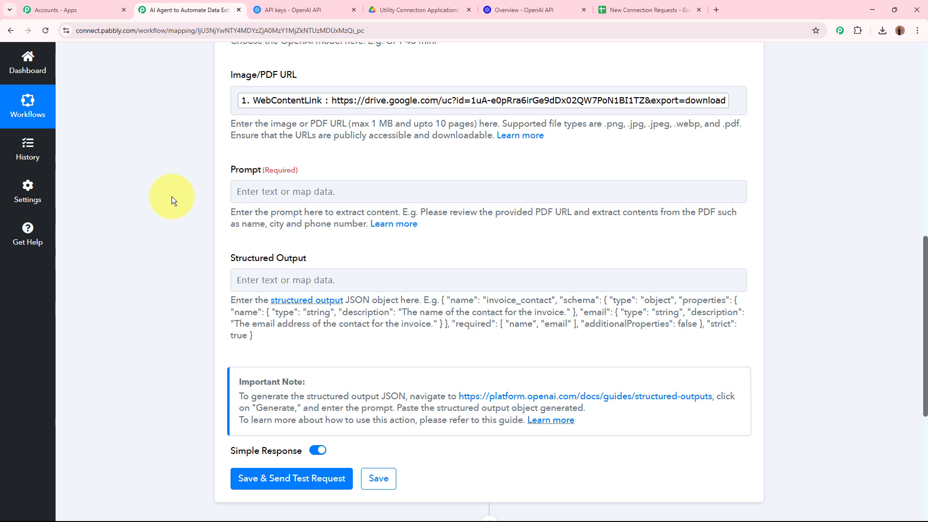
left_click(329, 190)
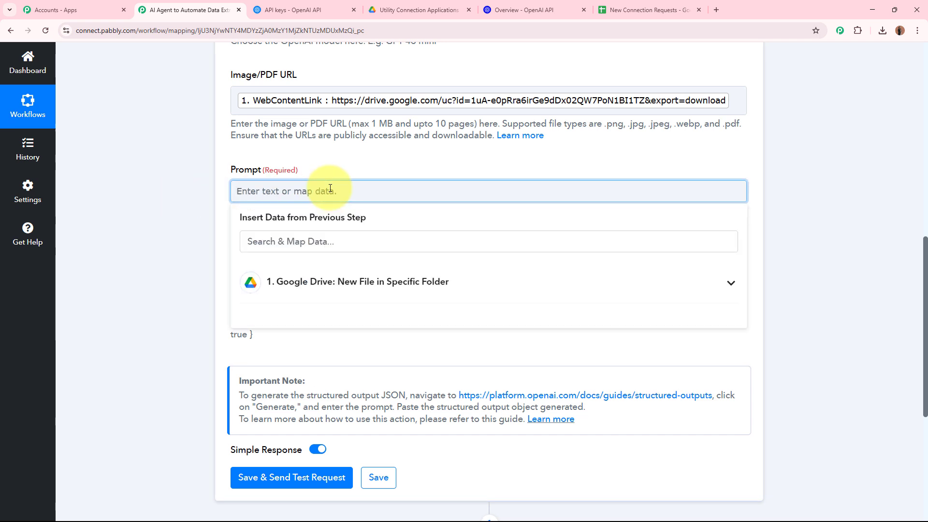
type("I wa")
type("nt you to extract details from the above PDF File. Strictly only give details for these feilds Applicant Name, Address for Connection, City, Pin Code, Type of Utility, Purpose of Connection, Load Requirement (kW), Phone Number, Email Address, Date of Application and Supporting Documents.")
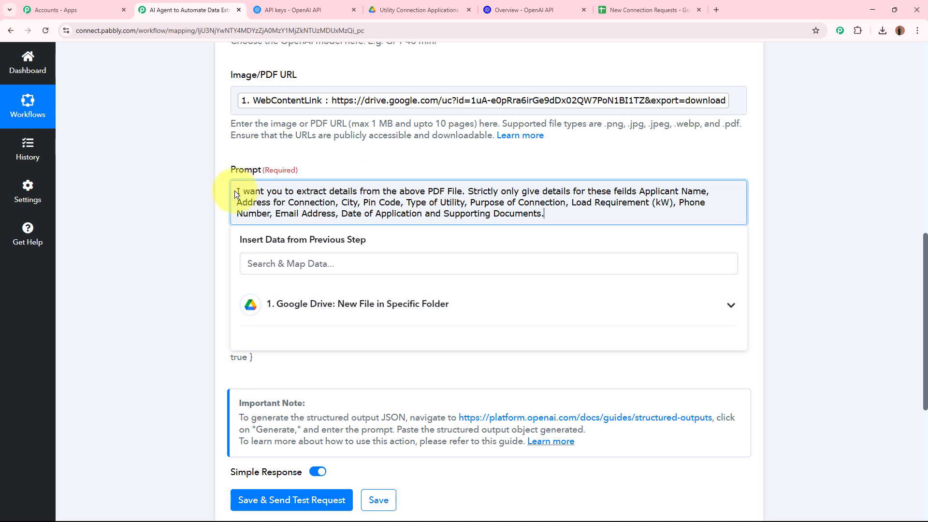
left_click(428, 191)
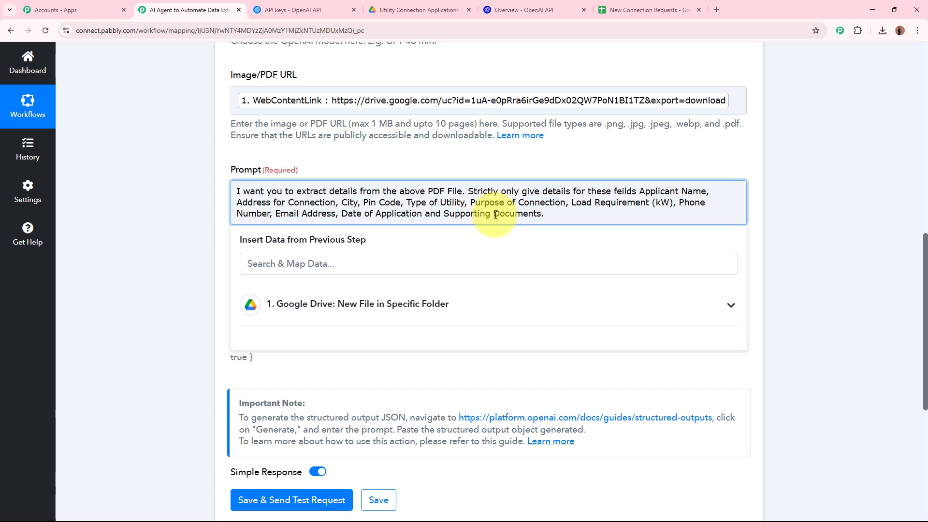
- Compare the field names listed in the extraction prompt with the column headers of the New Connection Requests spreadsheet
left_click(428, 191)
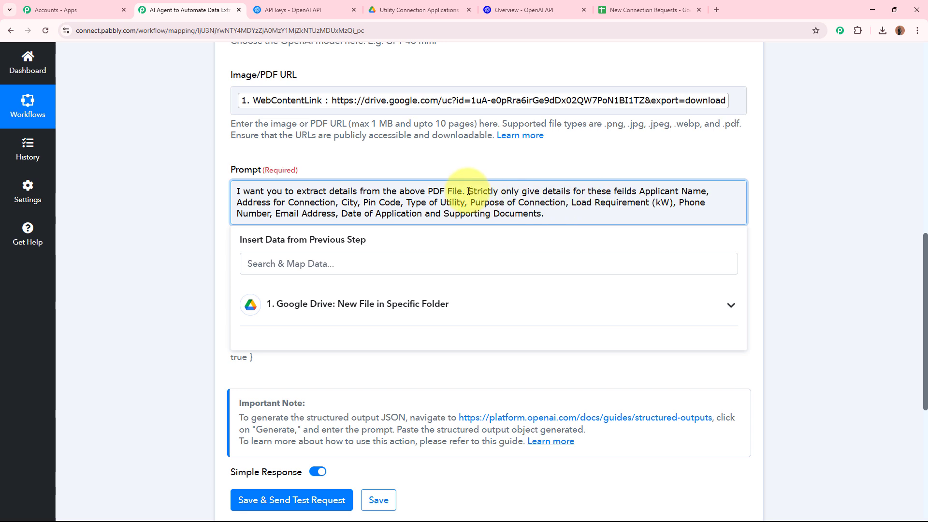
left_click_drag(468, 191, 571, 202)
left_click(570, 199)
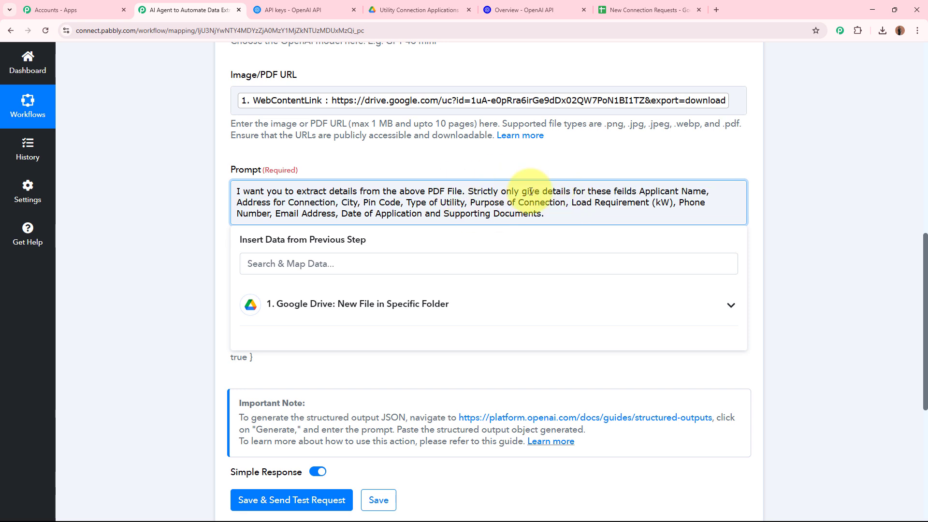
left_click(142, 213)
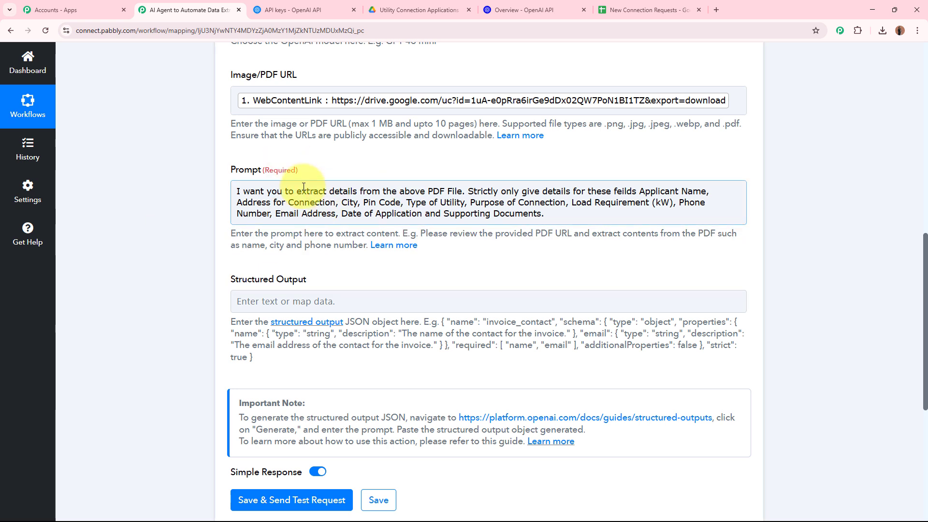
left_click_drag(638, 191, 659, 224)
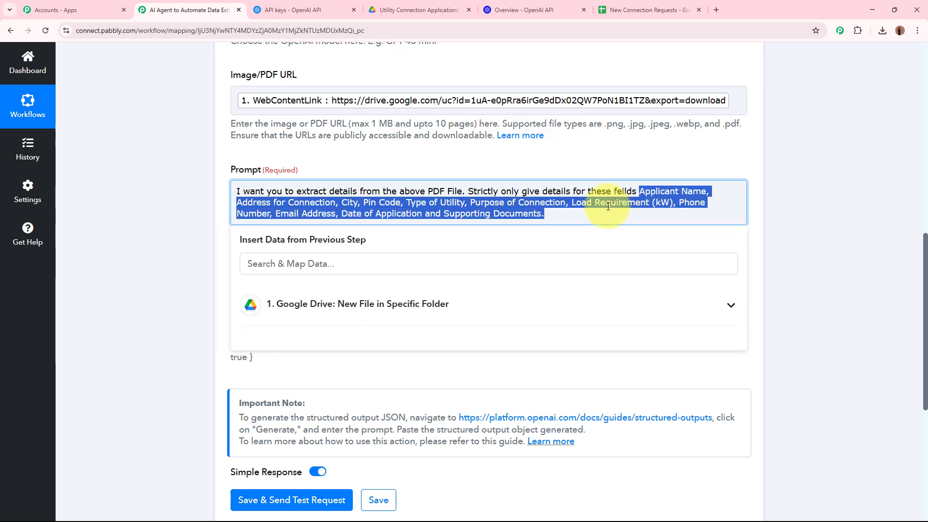
left_click(750, 202)
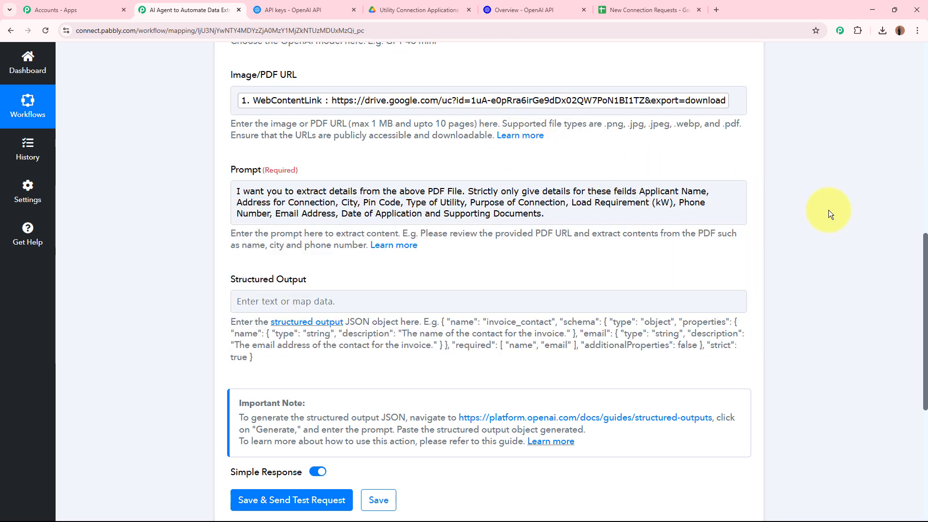
left_click(648, 9)
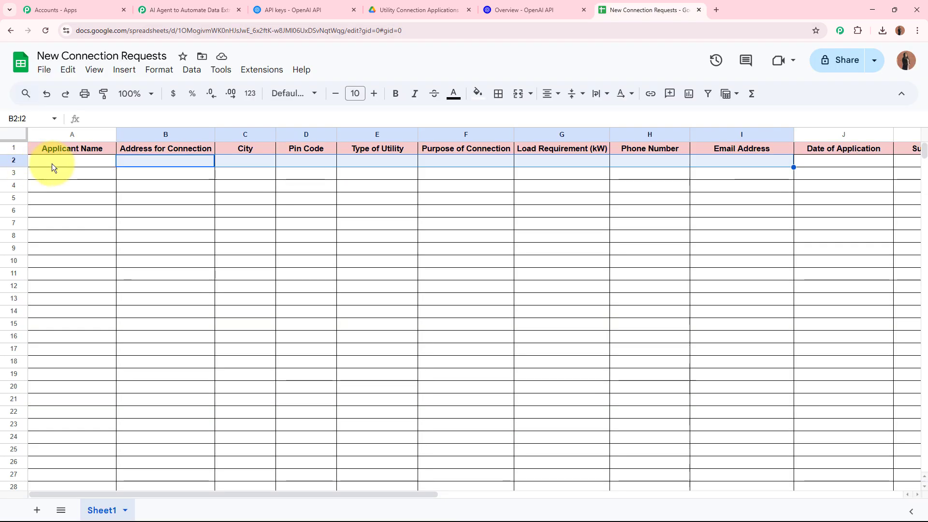
left_click_drag(56, 164, 244, 172)
left_click_drag(375, 172, 841, 161)
left_click(794, 201)
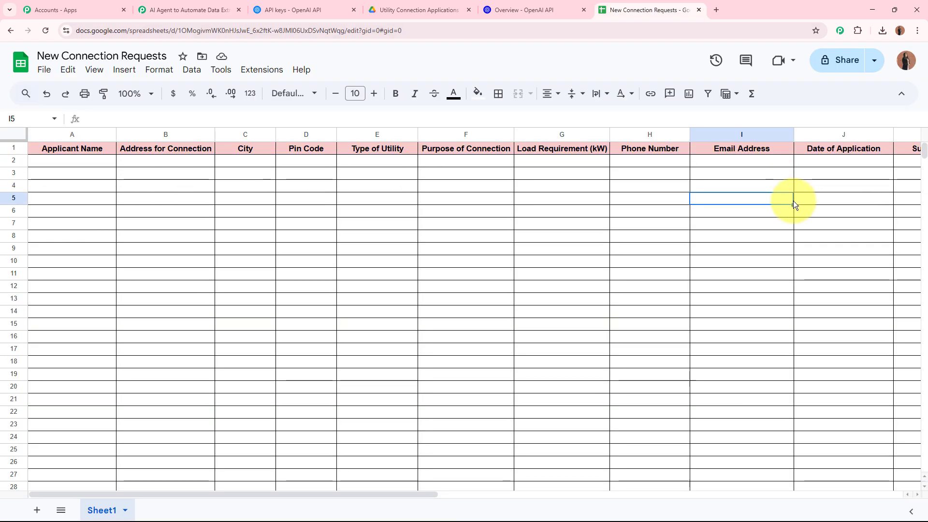
left_click(196, 5)
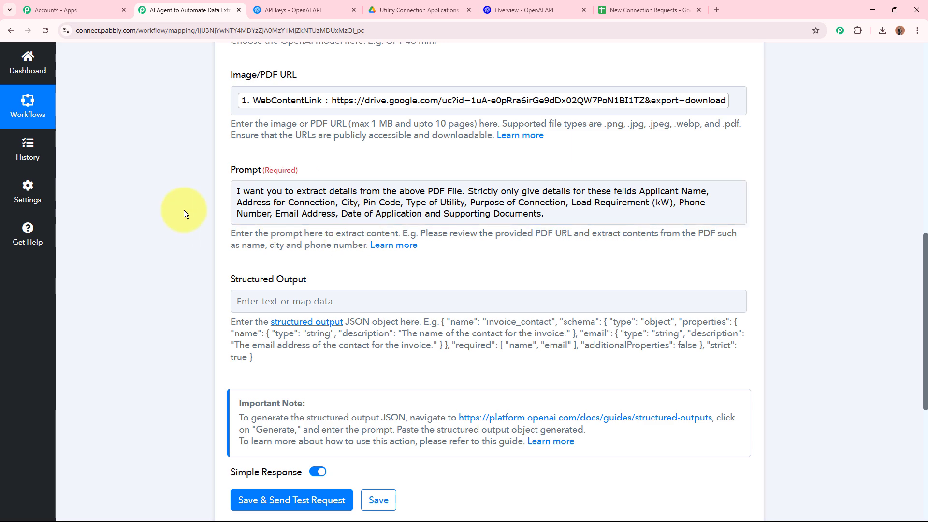
- Review the Structured Output field of the OpenAI action and the important note on generating its JSON object
scroll(222, 192, "down", 3)
left_click_drag(307, 153, 316, 170)
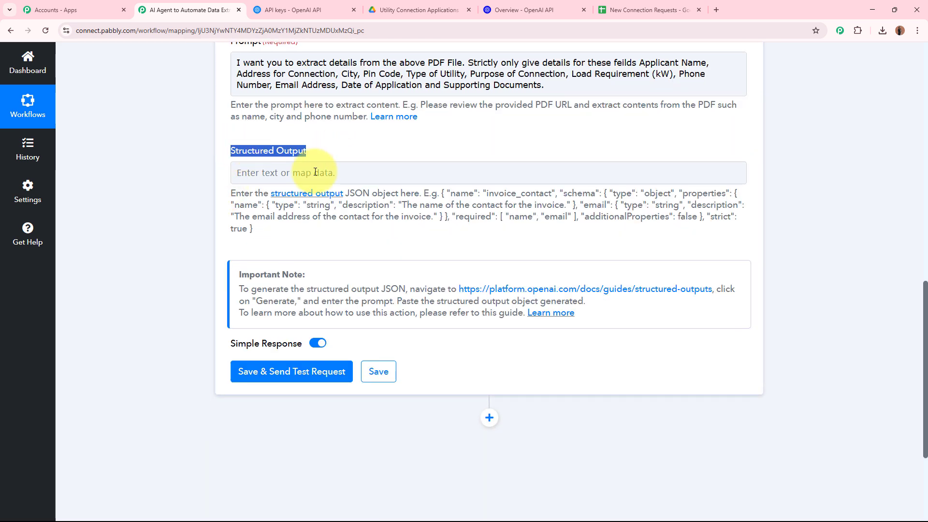
left_click(150, 211)
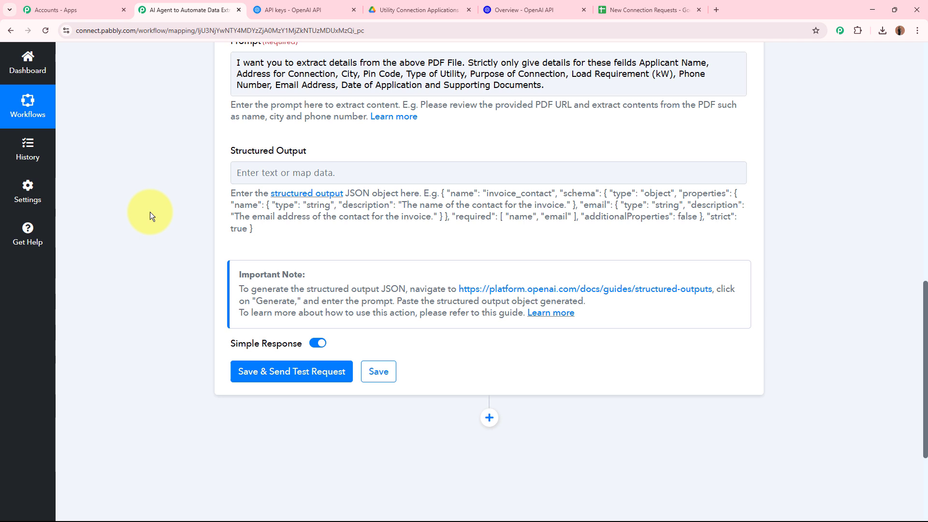
left_click_drag(227, 151, 311, 154)
left_click(155, 215)
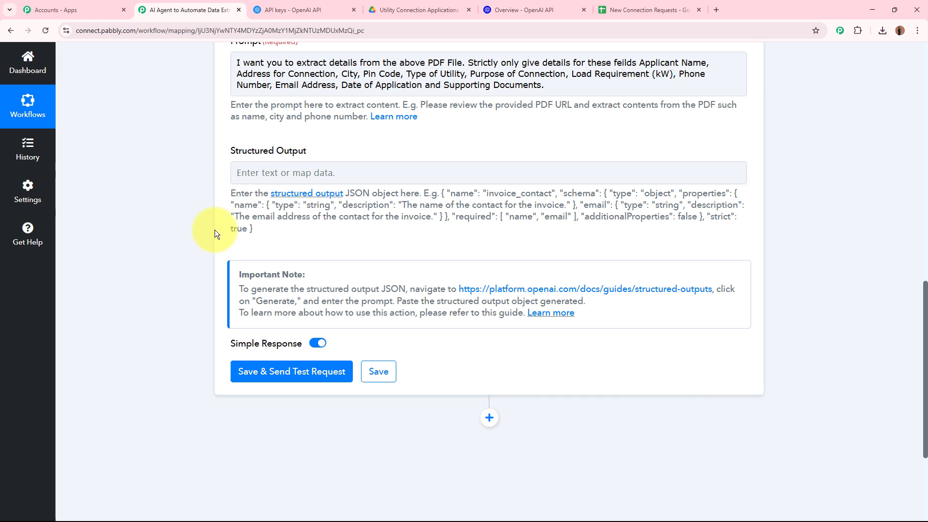
left_click(269, 173)
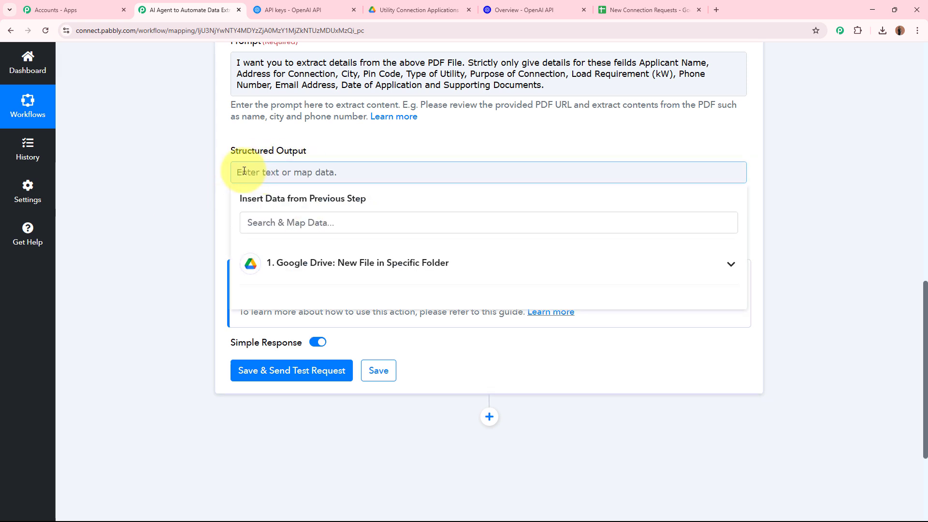
left_click(161, 184)
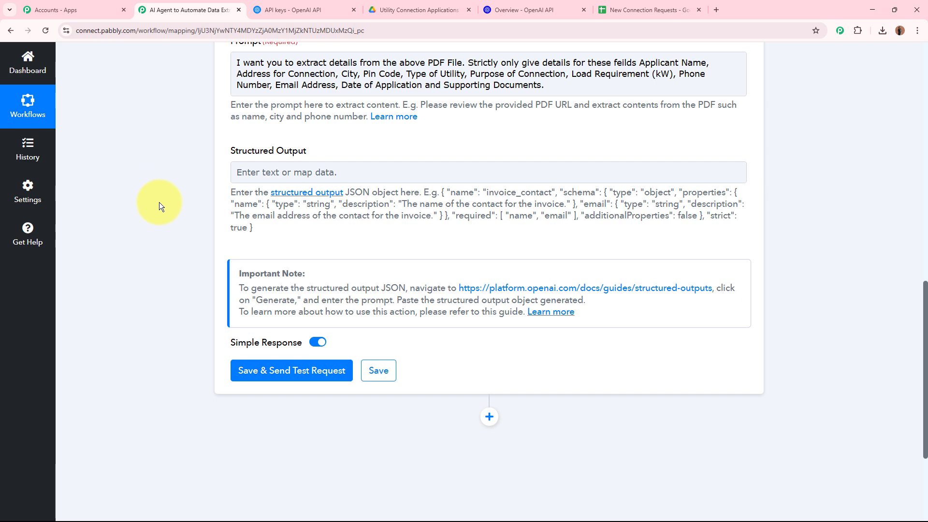
left_click_drag(242, 276, 324, 274)
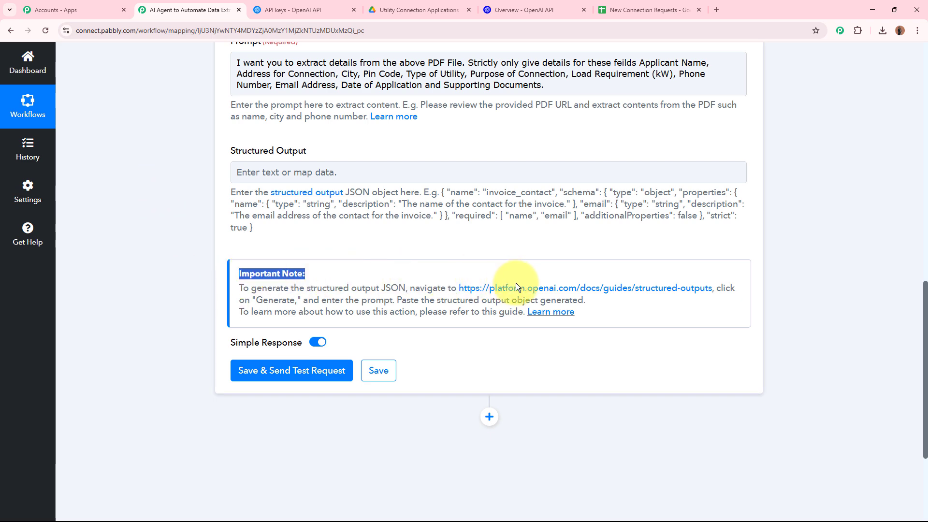
- Open OpenAI's Structured Outputs guide from the important note and bring up its JSON schema generator
left_click(540, 290)
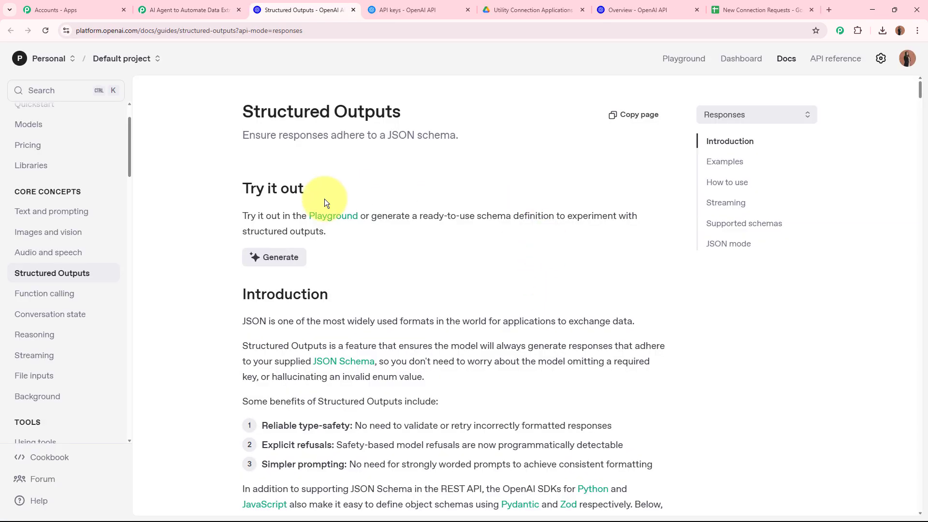
left_click_drag(244, 110, 408, 122)
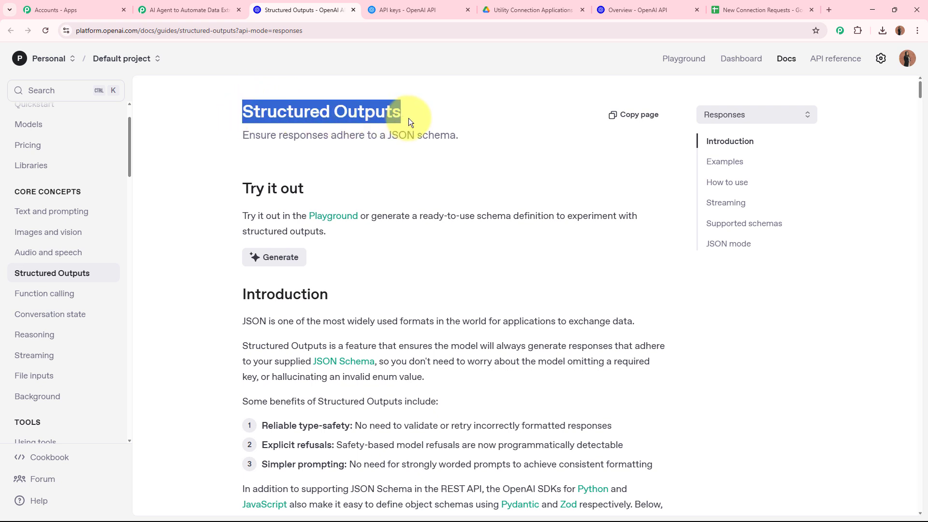
left_click(464, 204)
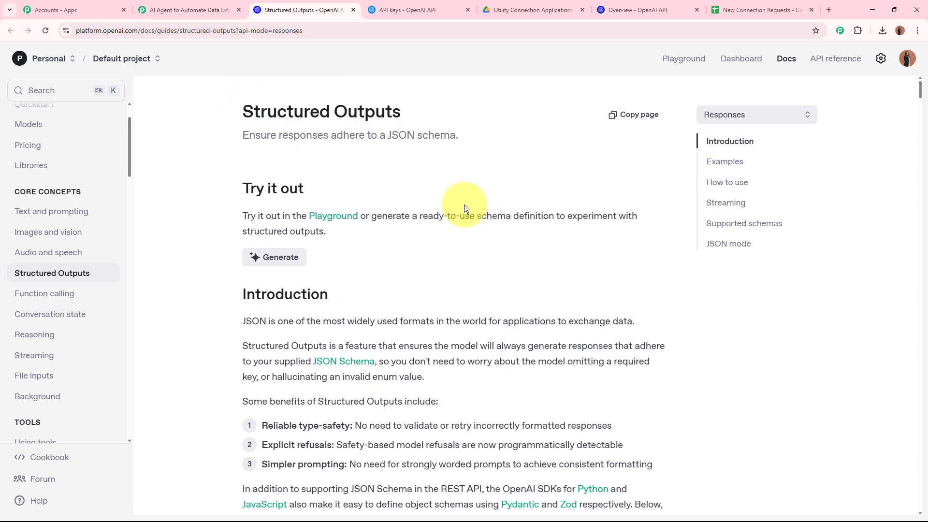
left_click(284, 259)
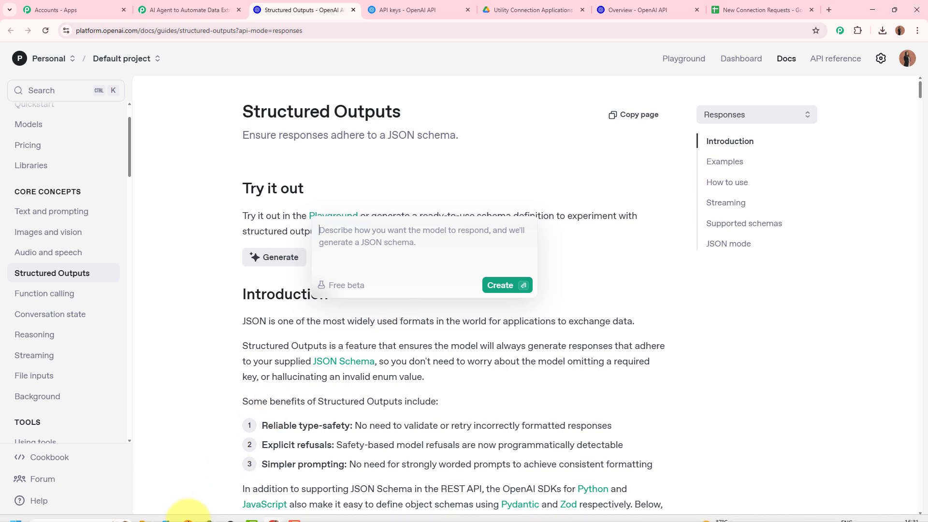
- In a new Notepad document, define Applicant Name as "Type of Text" with the description "The full name of the person applying for the utility connection."
left_click(71, 510)
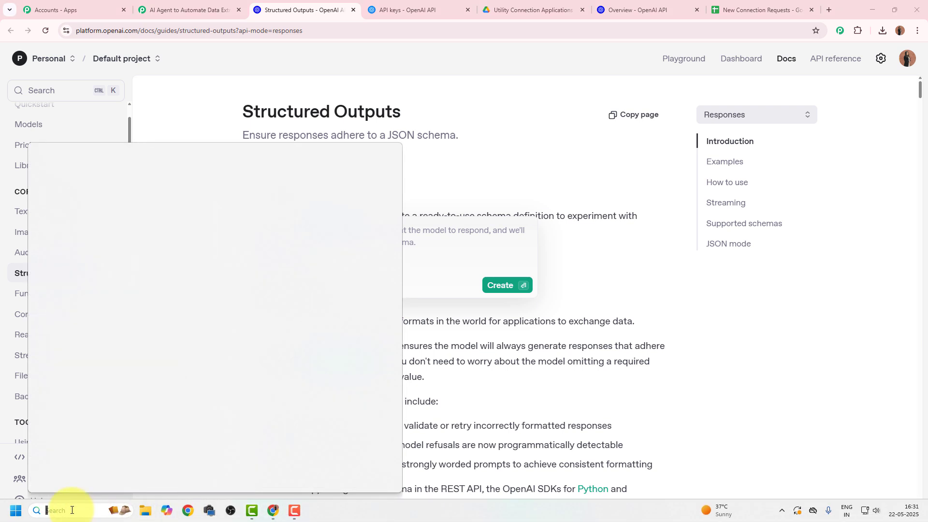
type("note")
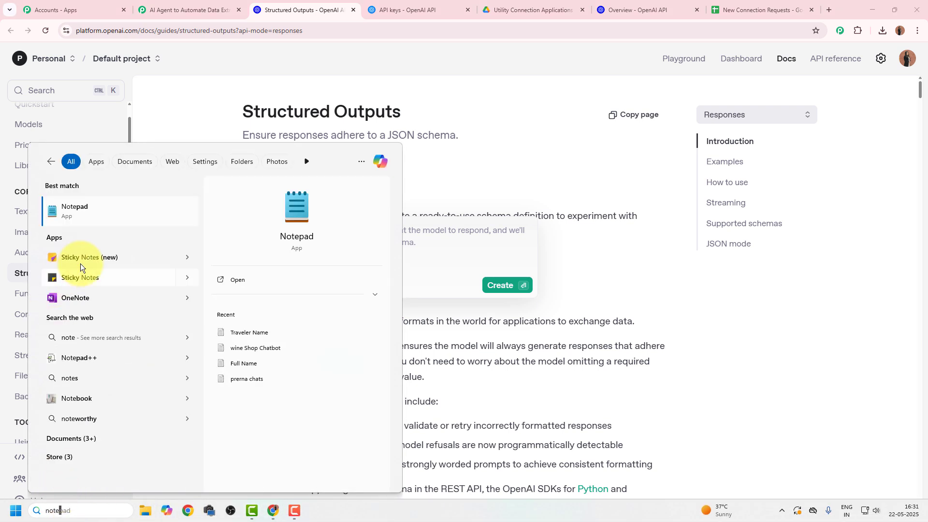
left_click(127, 222)
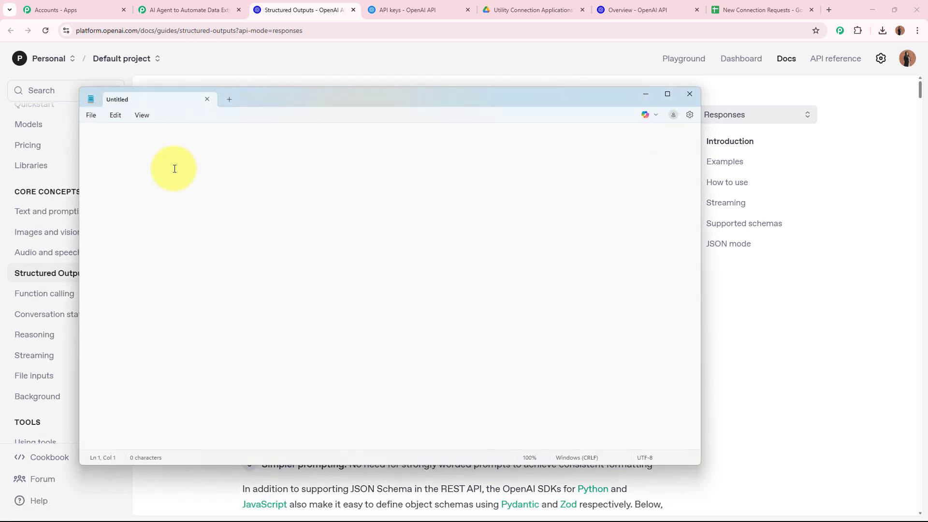
type("Applicant Nam")
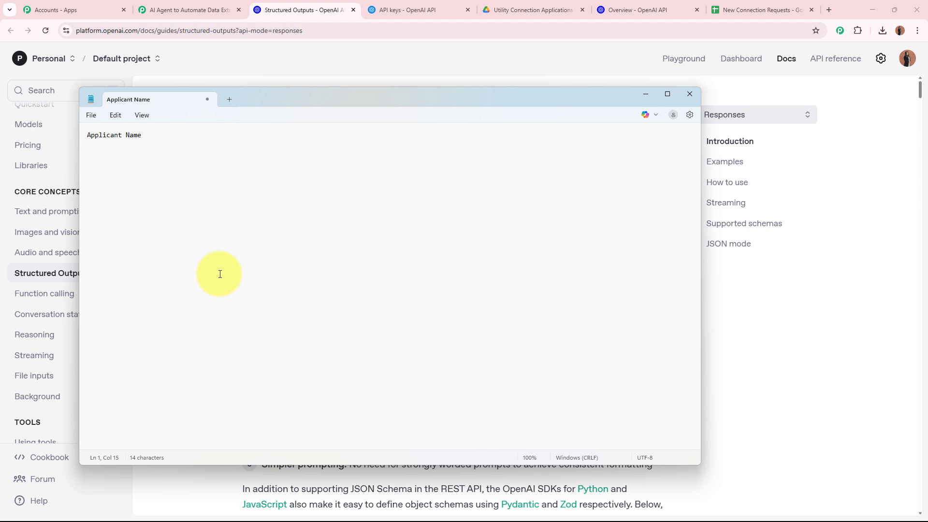
type("e")
key("Return")
type("Type of")
type("he full name of the person applying for the utility connection.")
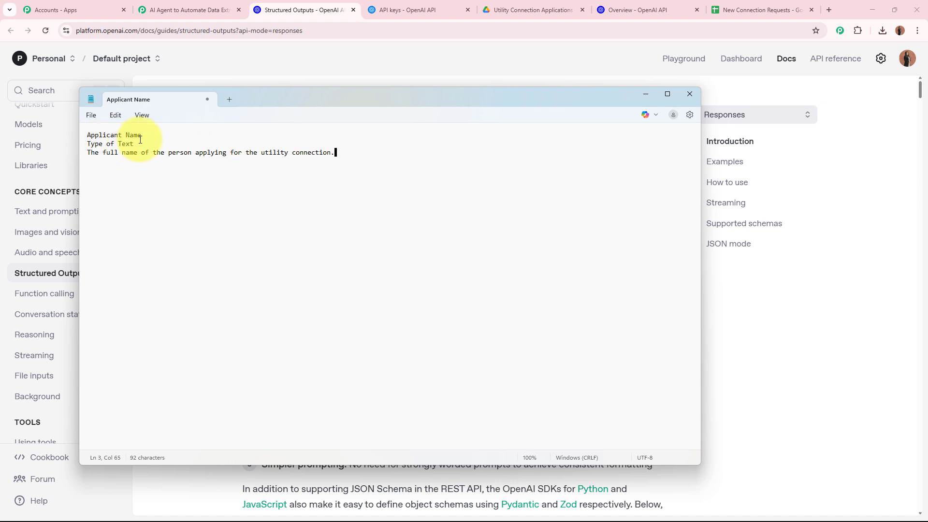
- Below the Applicant Name entry, paste the type and description definitions for the remaining fields, from Address for Connection through Supporting Documents
left_click_drag(142, 135, 84, 133)
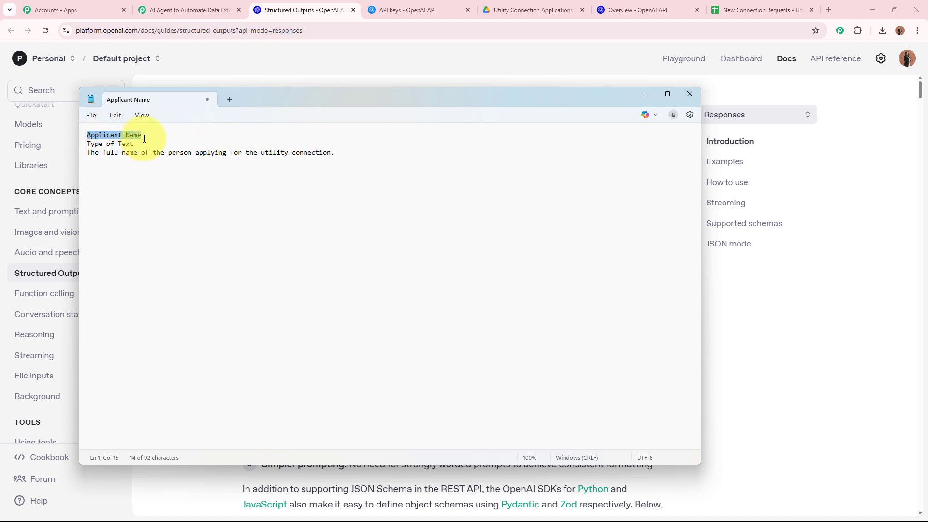
left_click_drag(143, 143, 87, 144)
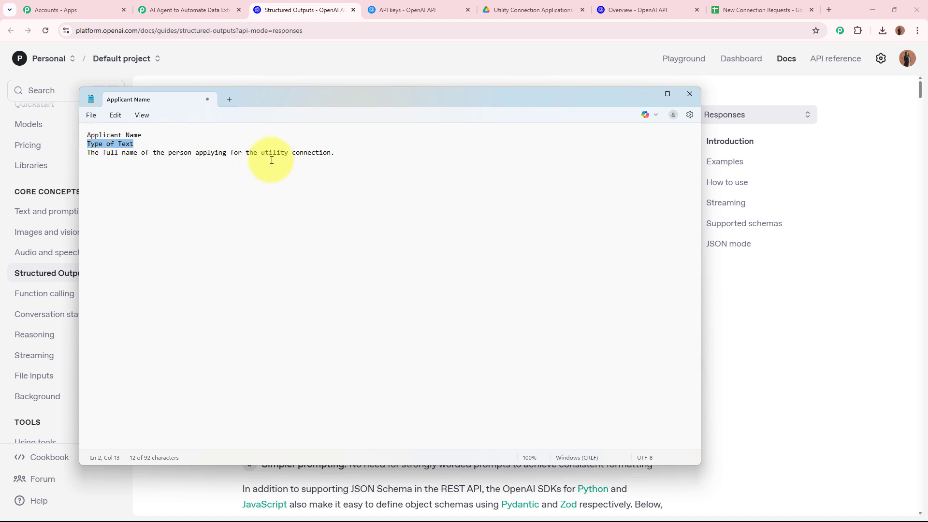
left_click_drag(335, 152, 87, 153)
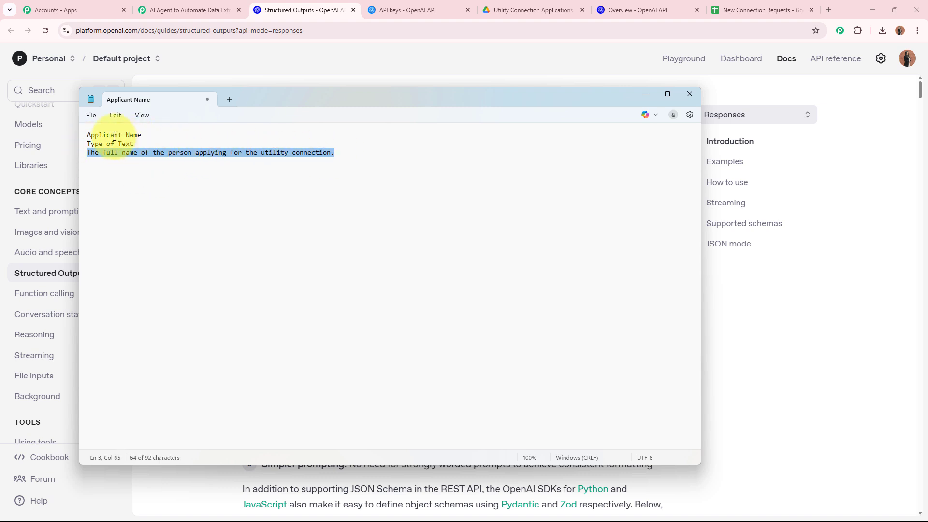
left_click(345, 151)
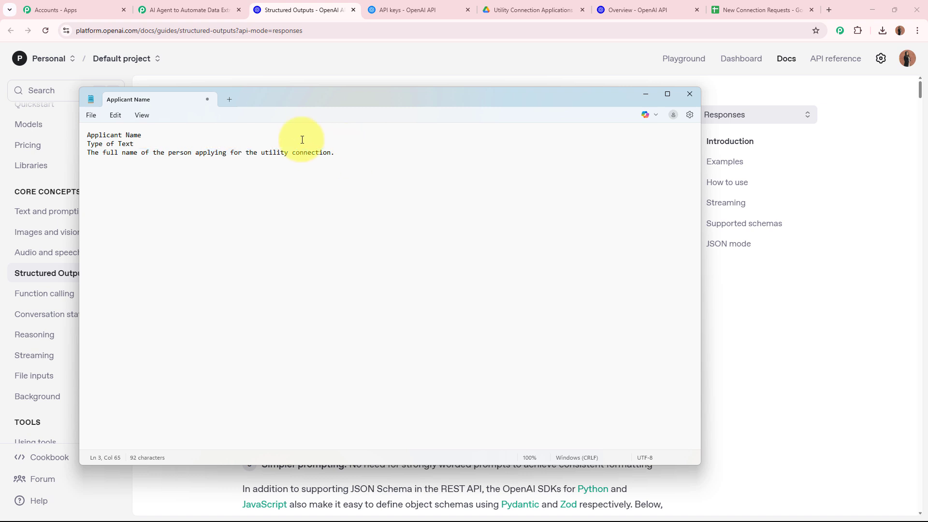
left_click_drag(136, 145, 72, 141)
left_click_drag(336, 152, 82, 155)
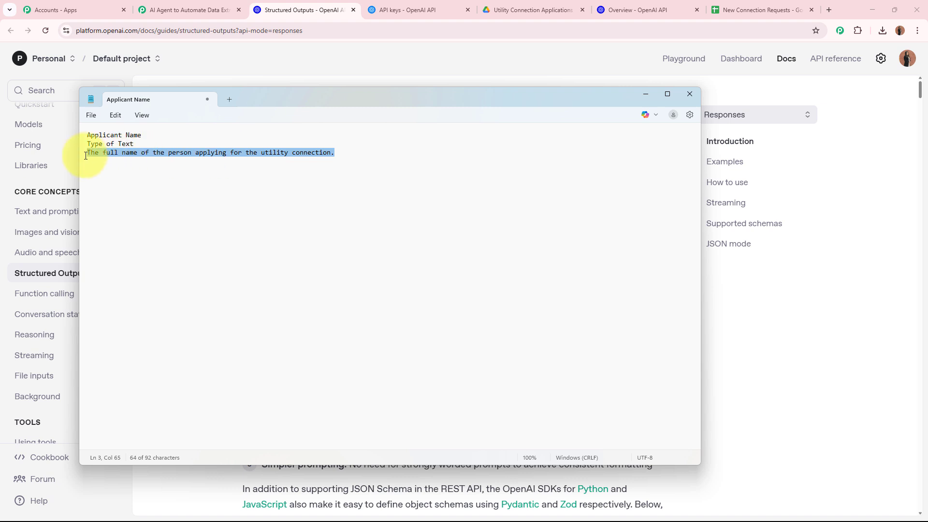
left_click(355, 152)
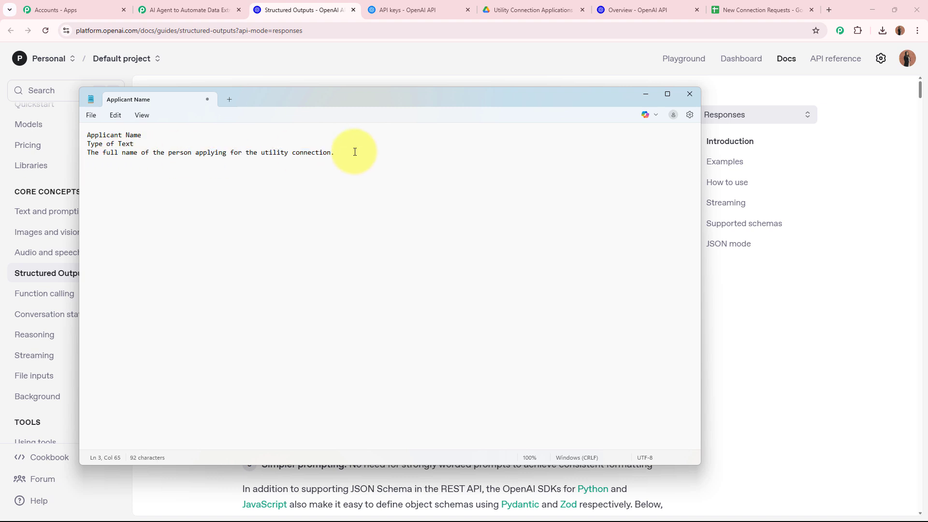
key("ctrl+v")
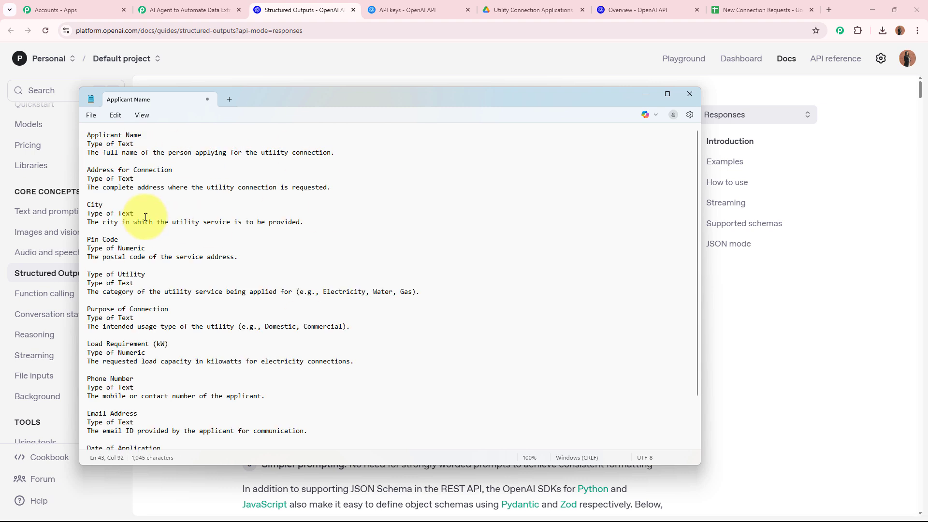
- Review the names, types and descriptions of the fields from Address for Connection through Supporting Documents in the Notepad document
left_click_drag(88, 170, 196, 188)
left_click_drag(95, 206, 161, 222)
left_click_drag(99, 241, 238, 257)
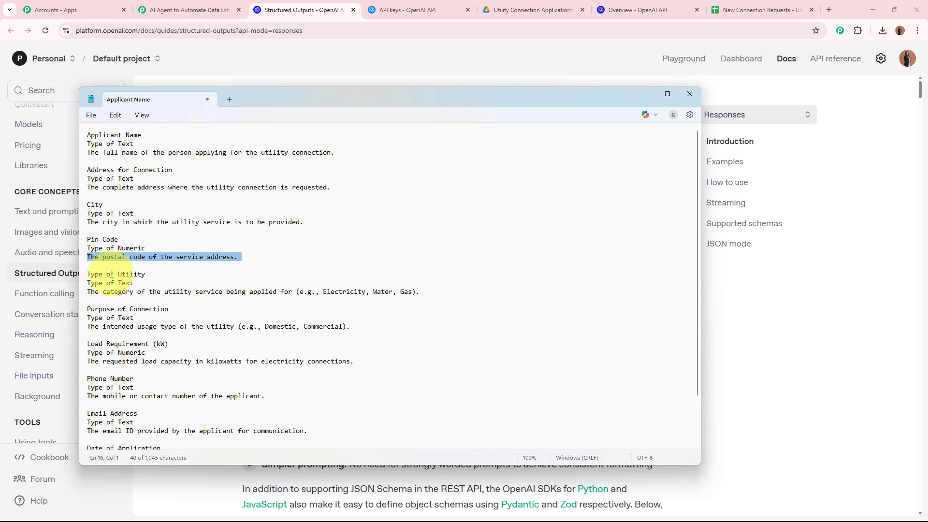
left_click_drag(95, 275, 137, 277)
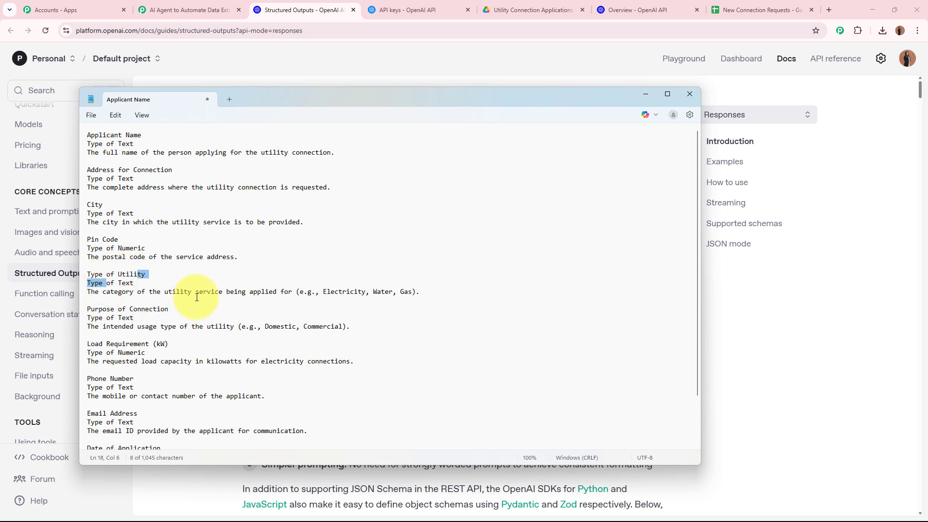
left_click_drag(107, 310, 154, 308)
left_click_drag(105, 342, 155, 349)
scroll(170, 335, "down", 2)
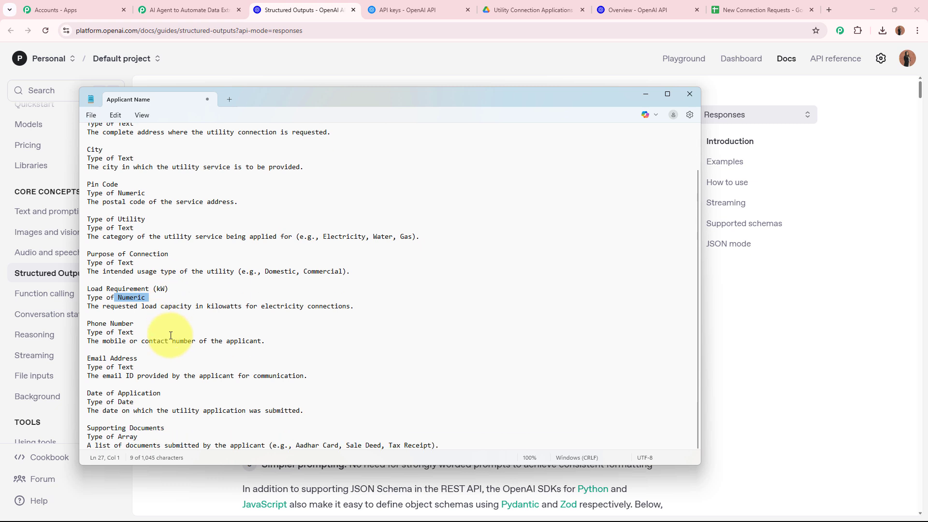
left_click_drag(100, 324, 129, 330)
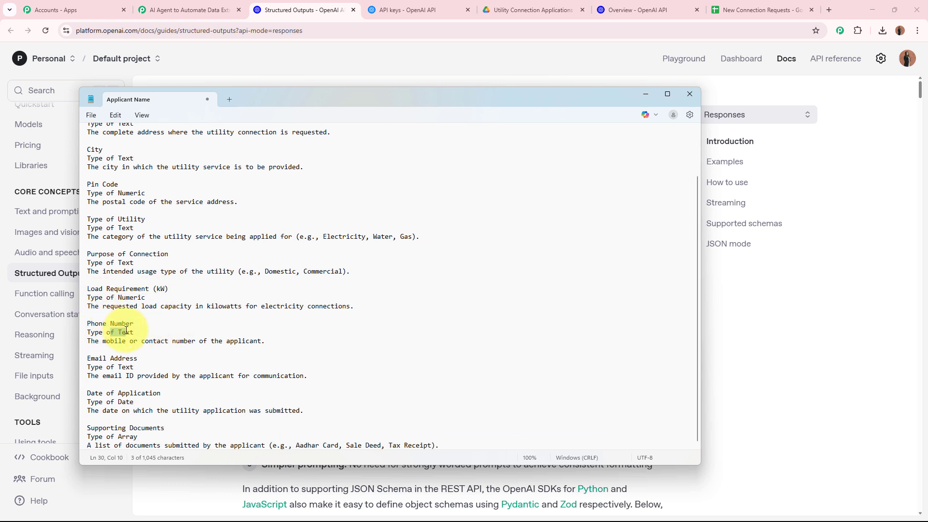
left_click_drag(96, 358, 126, 359)
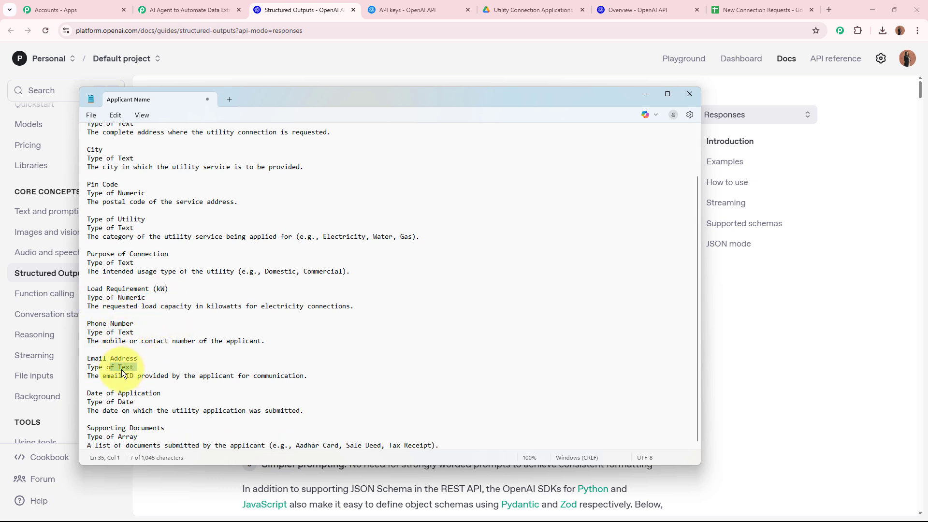
left_click_drag(95, 394, 141, 402)
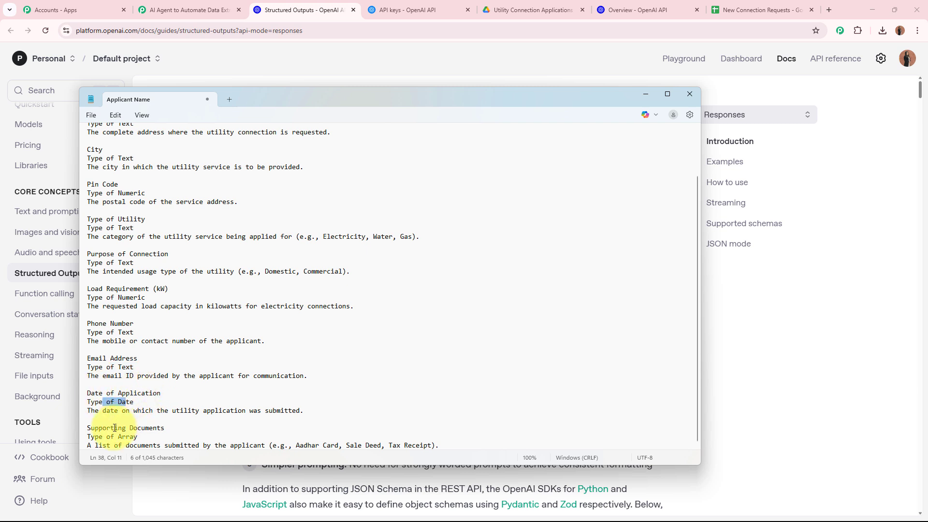
left_click_drag(103, 428, 147, 429)
left_click(244, 427)
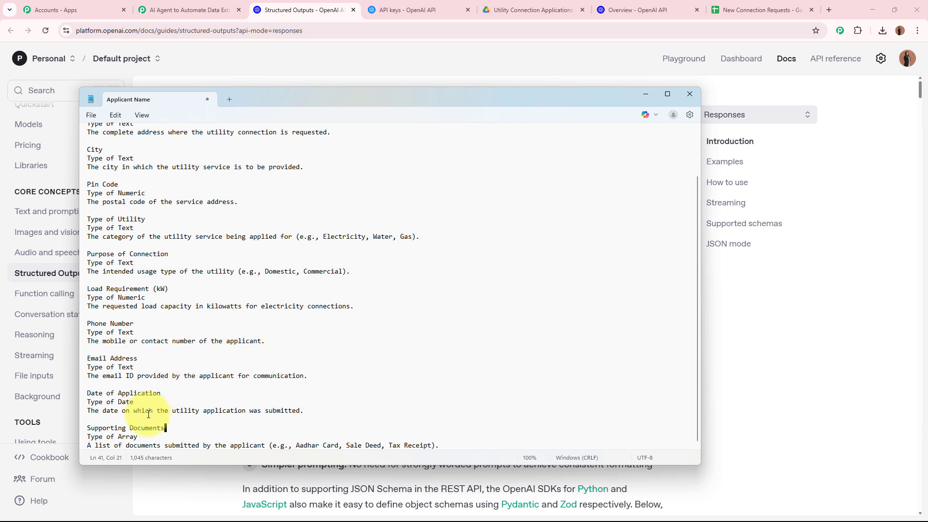
left_click_drag(91, 437, 134, 438)
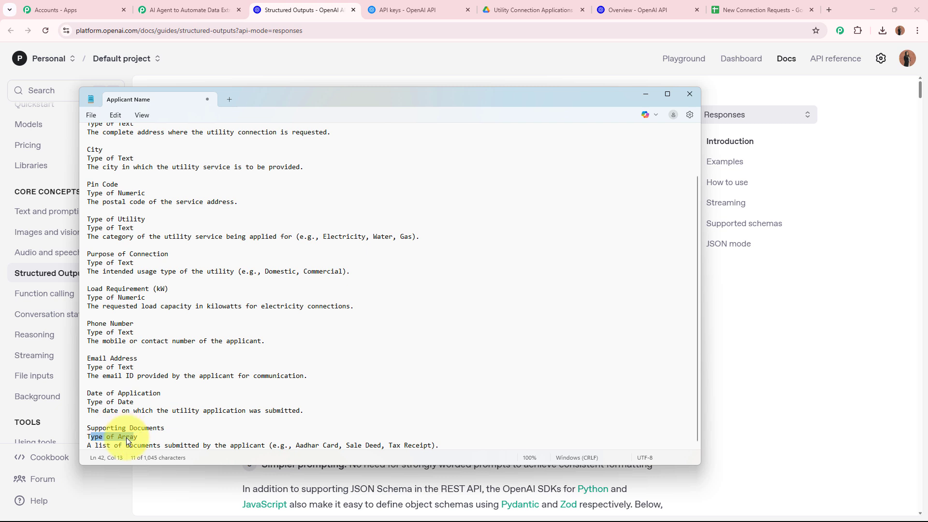
left_click_drag(115, 446, 200, 445)
left_click(360, 320)
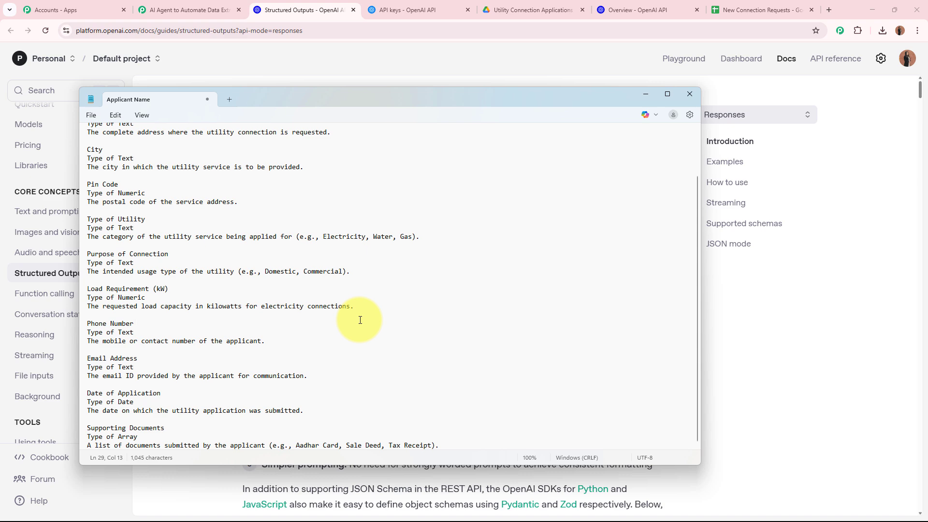
- Copy all the field definitions from Notepad into OpenAI's schema generator and create the JSON schema
key("ctrl+a")
key("ctrl+c")
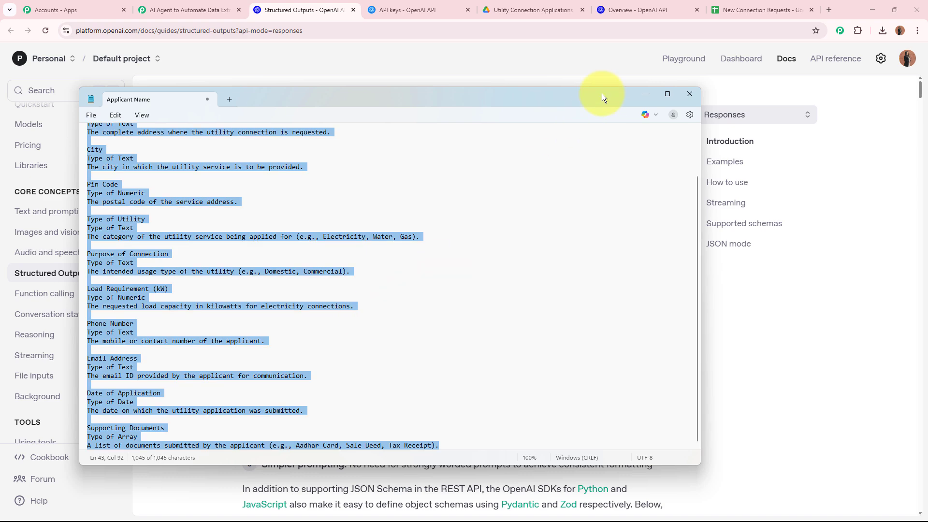
left_click(646, 95)
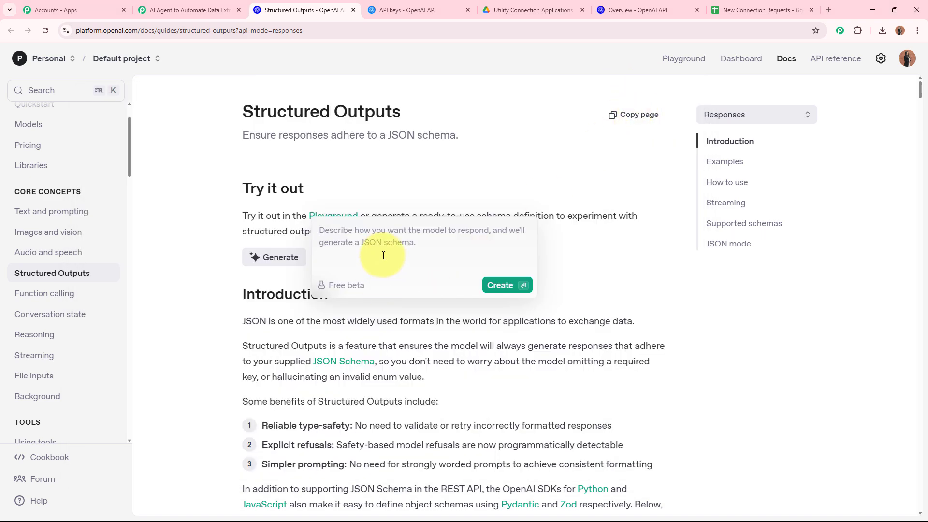
key("ctrl+v")
left_click(503, 372)
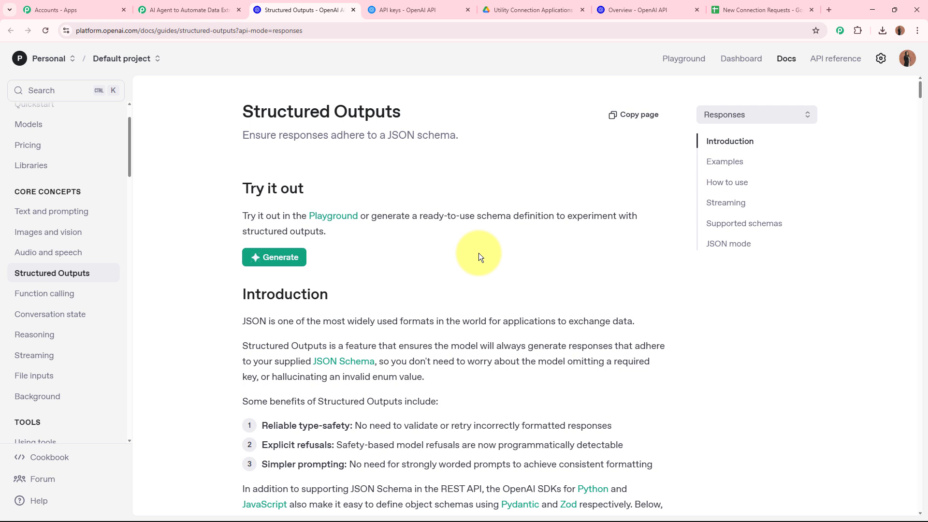
- Copy the generated utility_application schema and paste it into the Structured Output field of the OpenAI action in Pabbly Connect
scroll(715, 344, "down", 3)
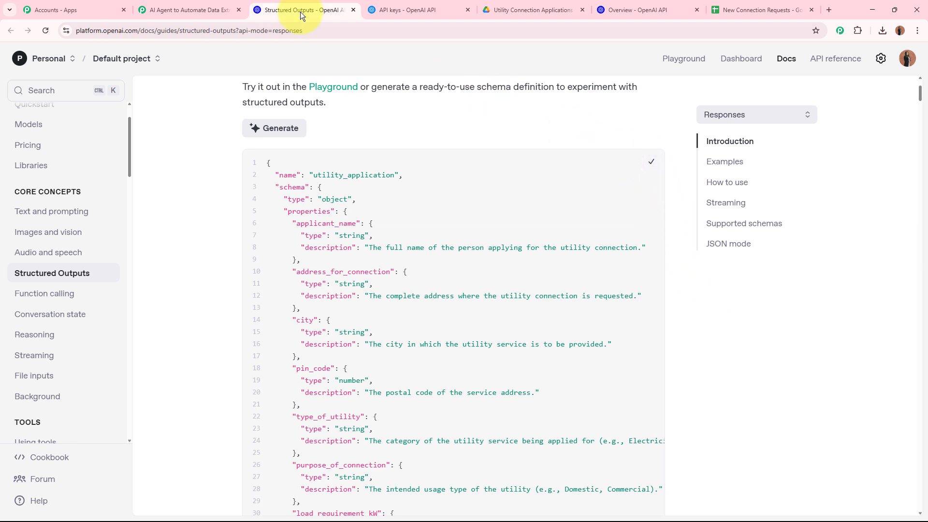
left_click(194, 9)
left_click(361, 173)
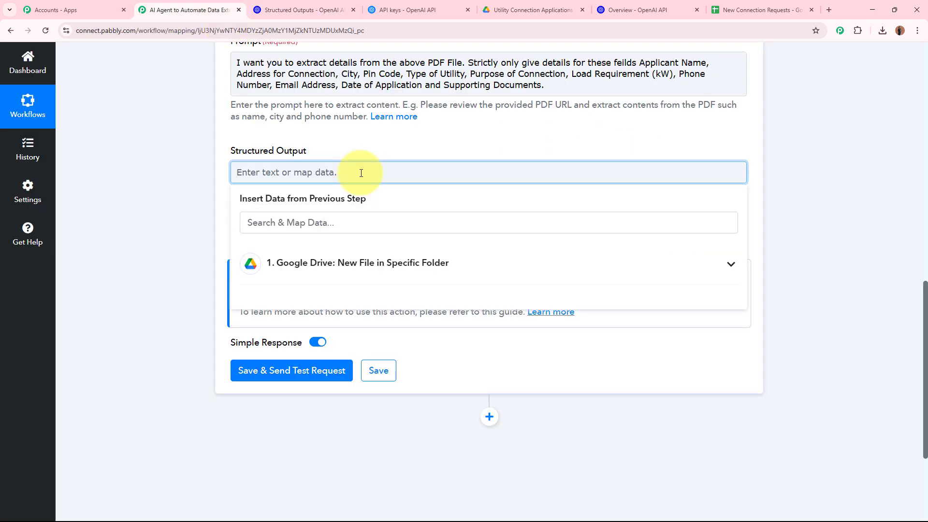
key("ctrl+v")
left_click(155, 286)
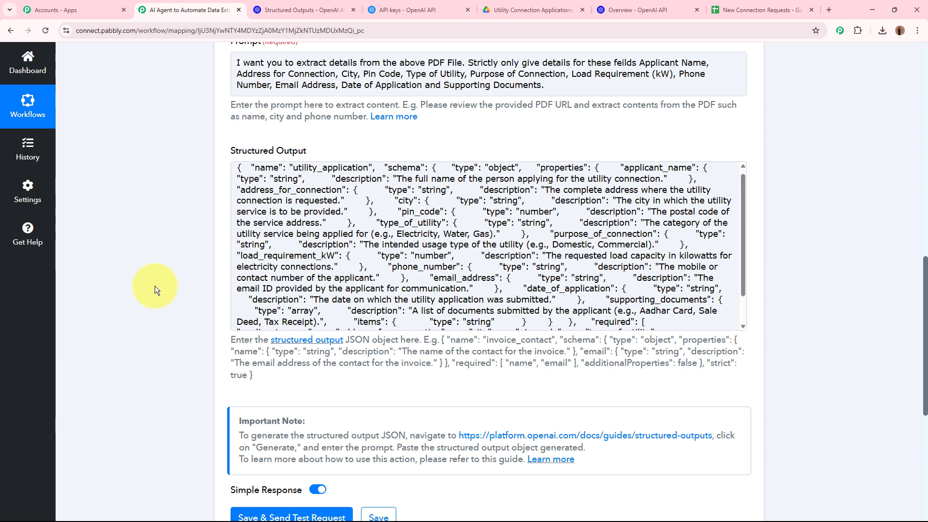
- Save the OpenAI action with Simple Response on, send a test request, and bring up the received response
scroll(204, 287, "down", 5)
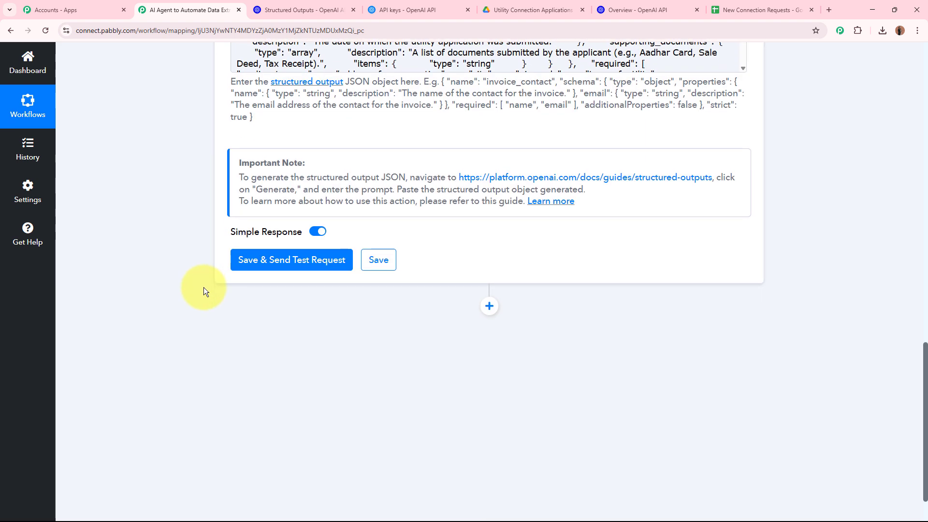
left_click(326, 261)
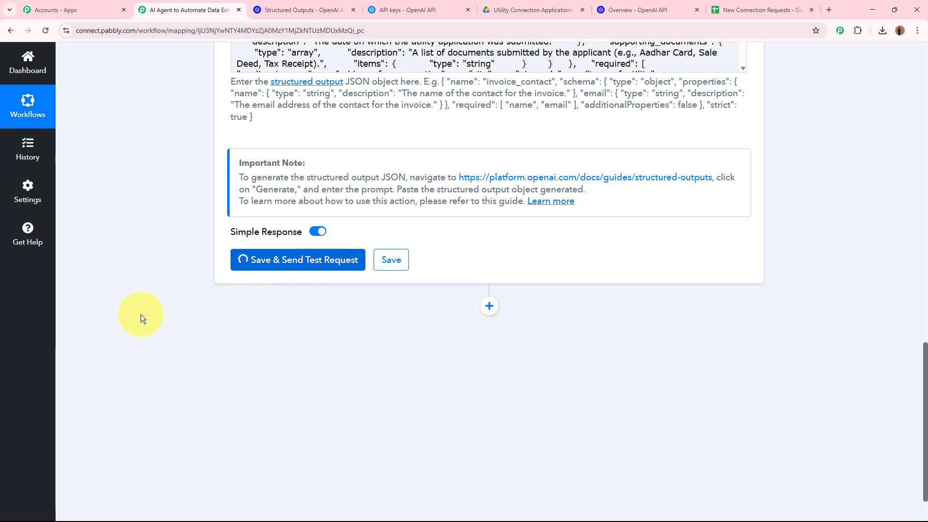
scroll(146, 306, "down", 3)
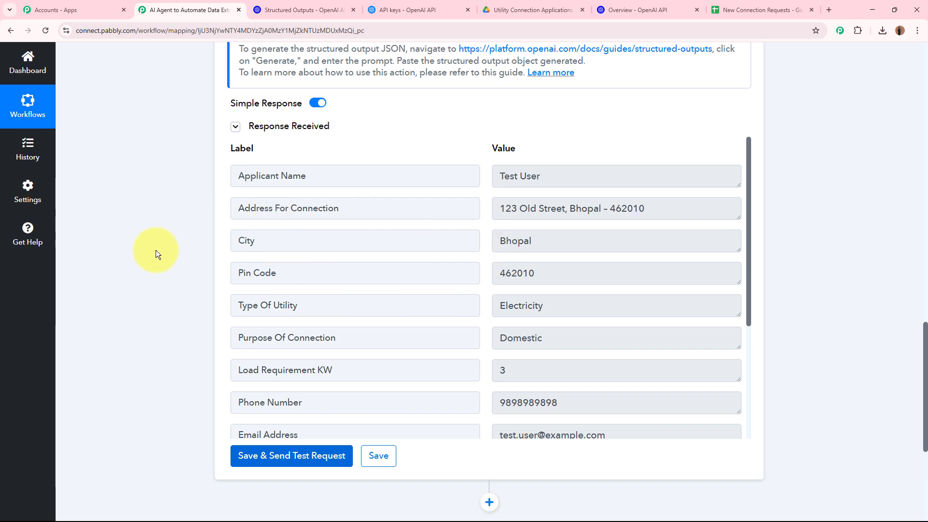
scroll(156, 250, "down", 1)
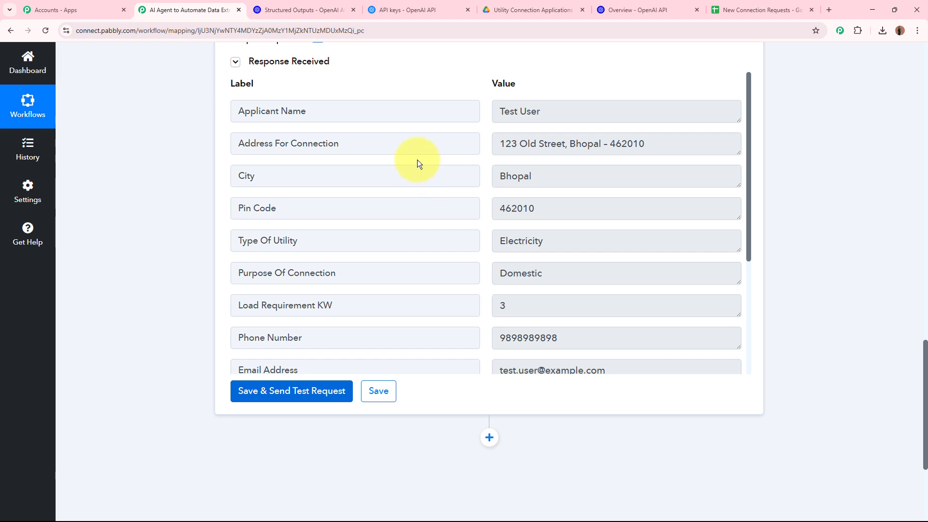
- Compare the extracted Applicant Name and Address For Connection with the Utility Connection Application Letter PDF in Google Drive
left_click_drag(368, 111, 239, 110)
left_click_drag(626, 114, 448, 112)
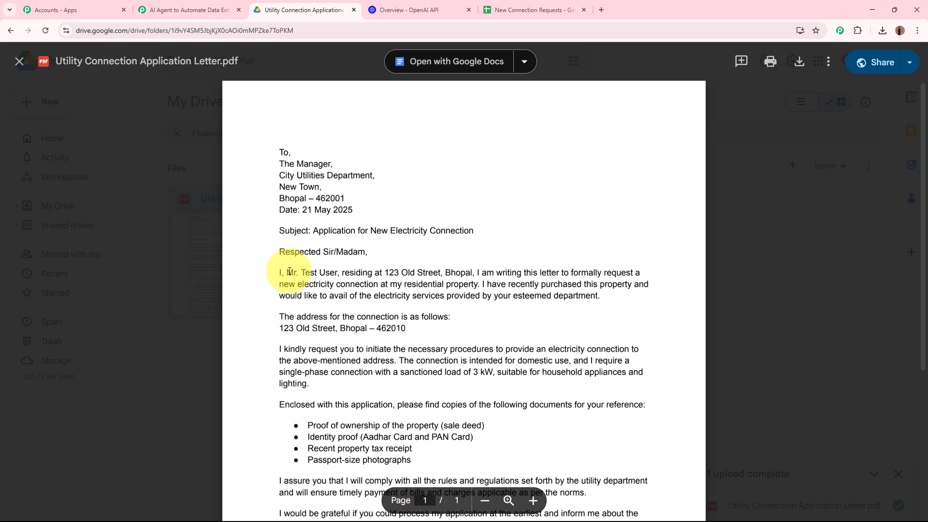
left_click_drag(289, 272, 349, 273)
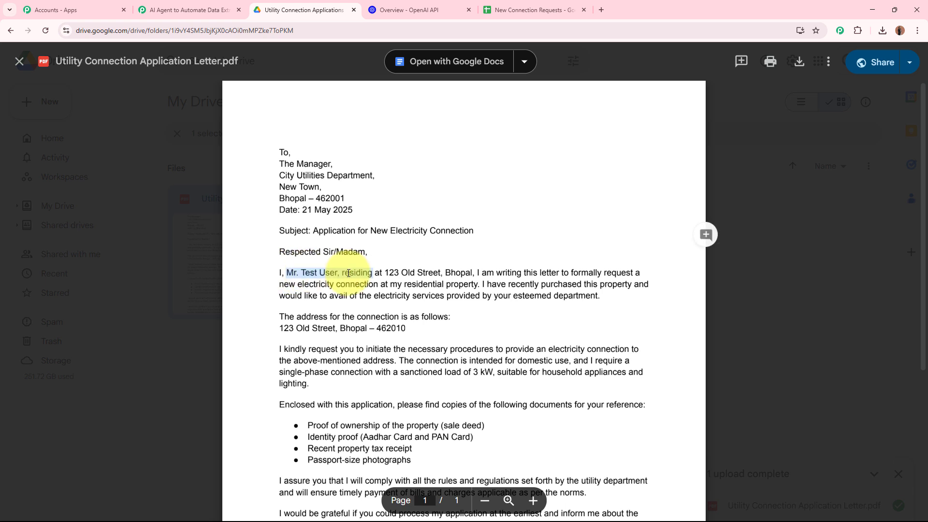
left_click(228, 10)
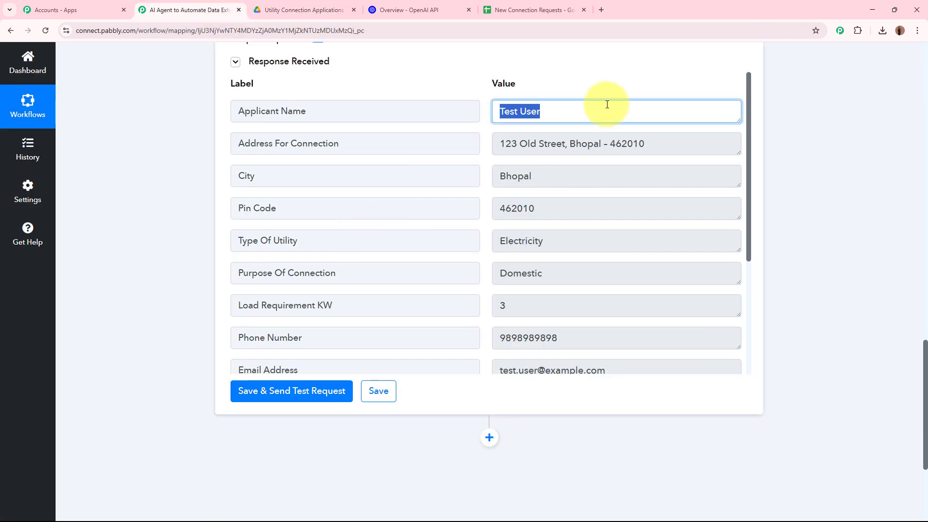
left_click_drag(238, 144, 648, 144)
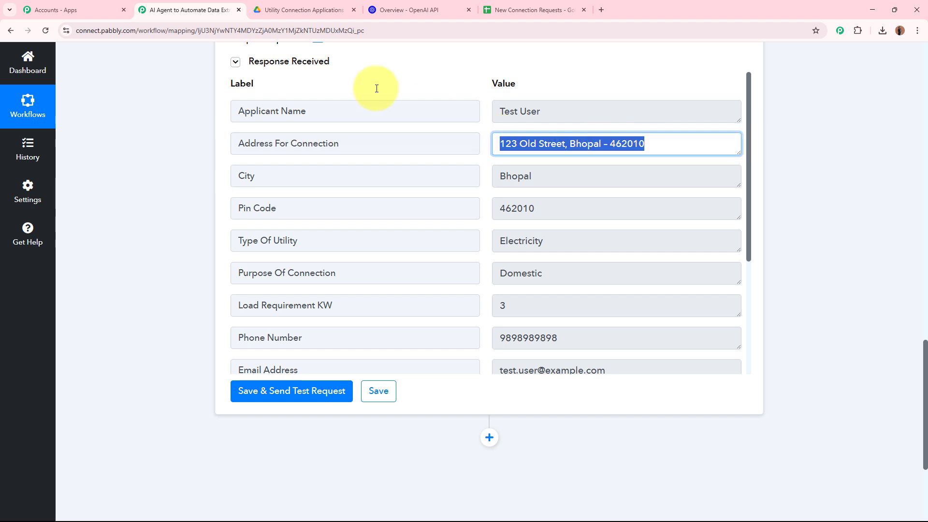
left_click(281, 5)
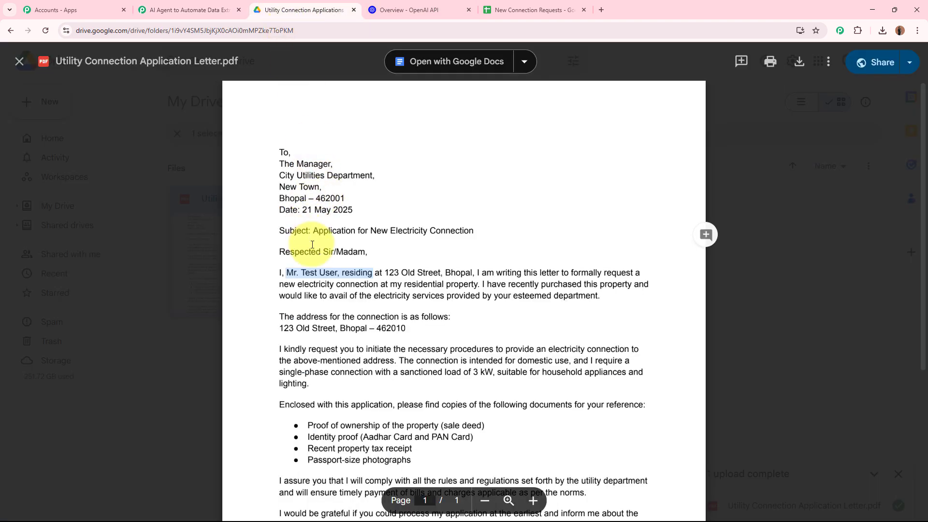
left_click_drag(375, 272, 479, 267)
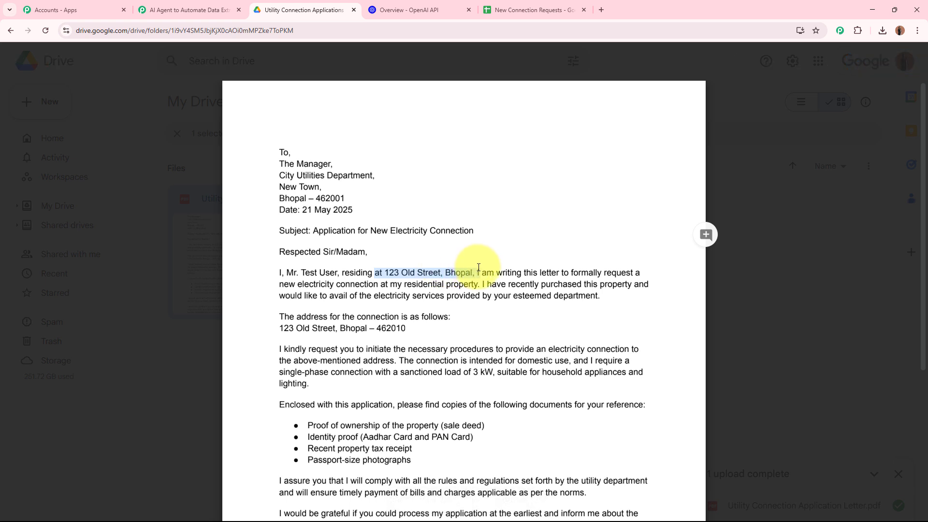
left_click_drag(280, 328, 408, 329)
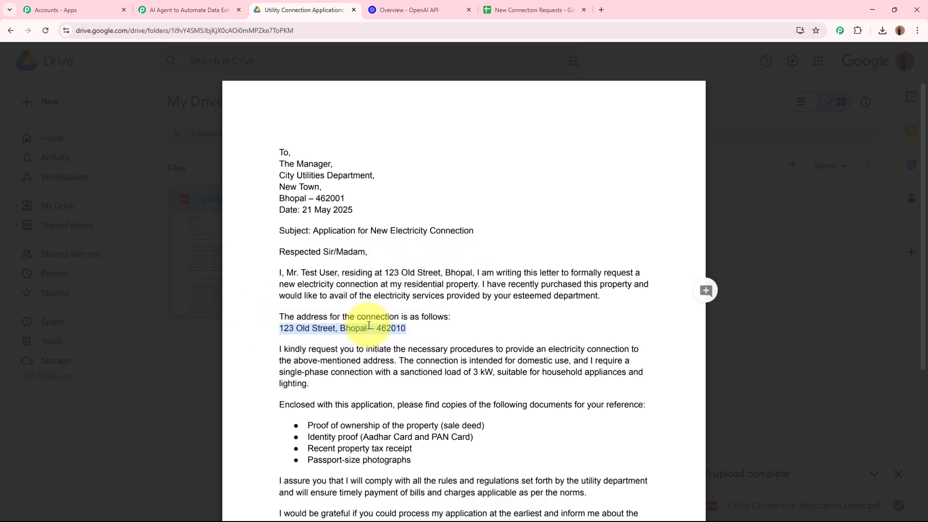
left_click(186, 10)
- Examine the City, Pin Code, Type Of Utility and Purpose Of Connection values in the OpenAI response
double_click(413, 182)
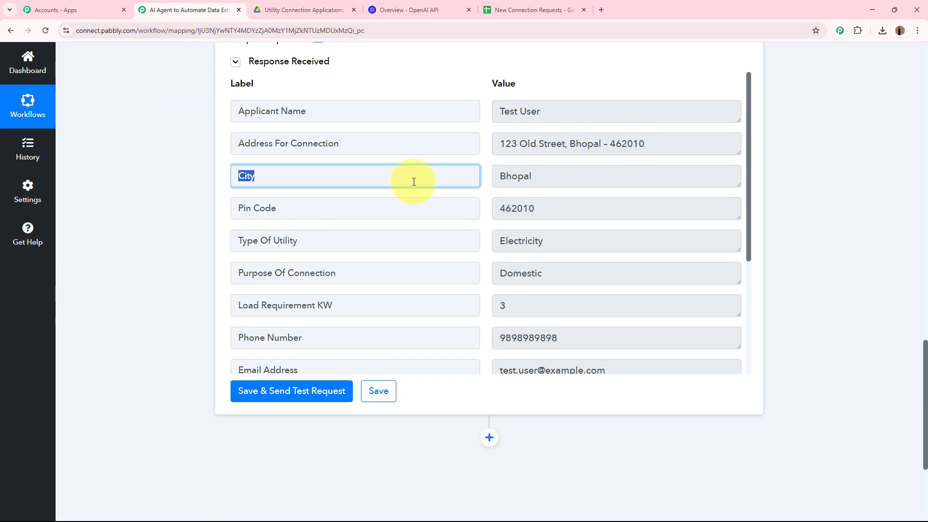
left_click_drag(556, 176, 495, 181)
left_click_drag(564, 208, 460, 213)
left_click_drag(575, 240, 419, 240)
scroll(456, 240, "down", 2)
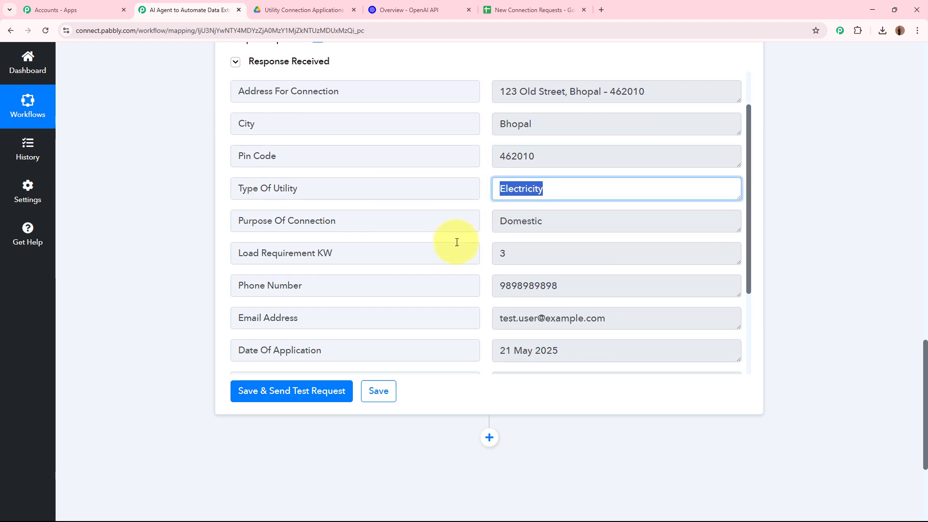
left_click_drag(360, 203, 234, 208)
left_click_drag(555, 207, 474, 209)
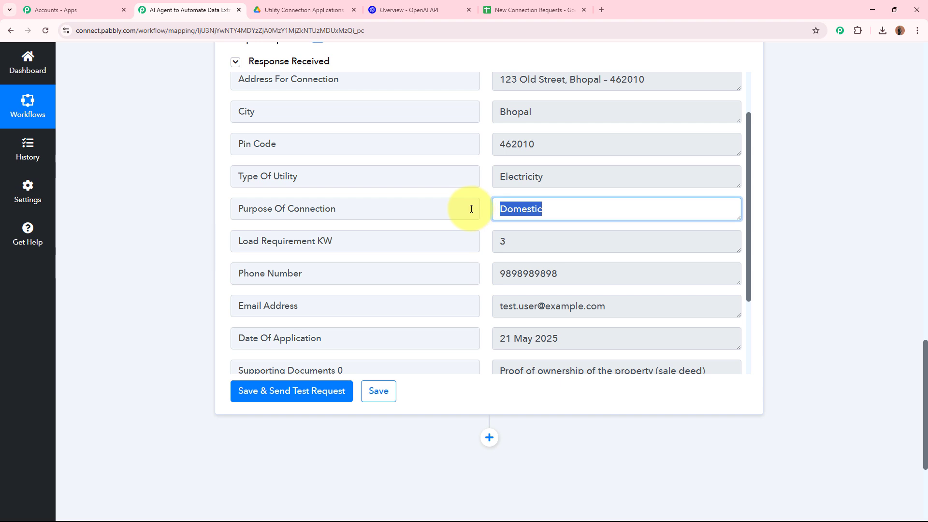
- Check the extracted Load Requirement KW and Phone Number against the application letter PDF in Google Drive
left_click_drag(381, 237, 234, 236)
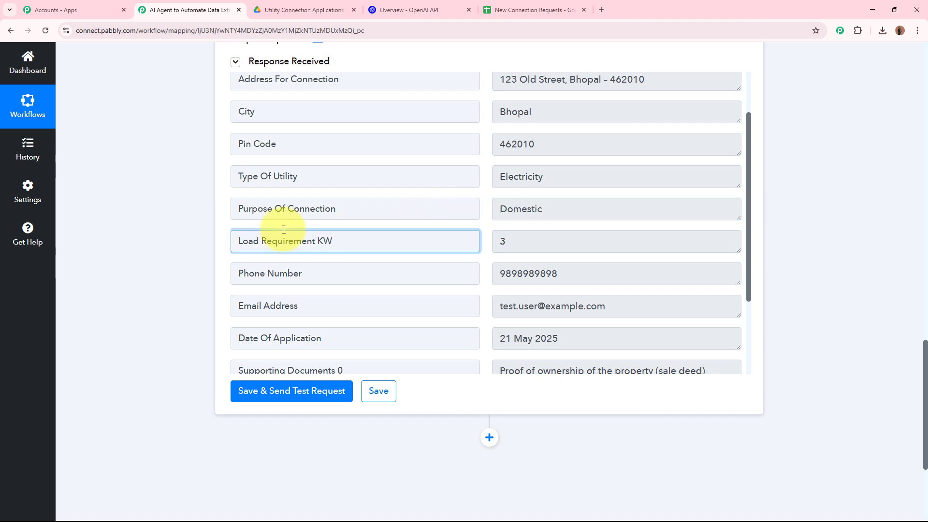
left_click(326, 5)
left_click_drag(400, 308, 499, 310)
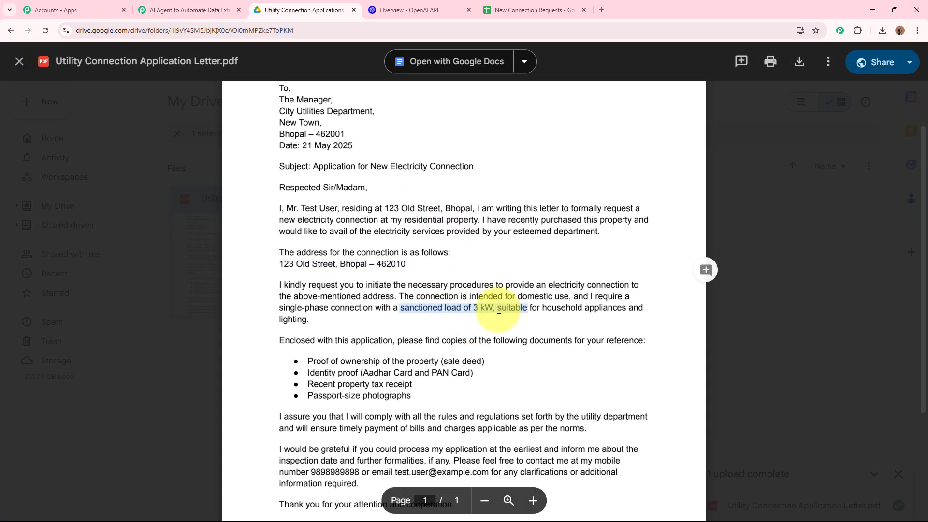
left_click(188, 10)
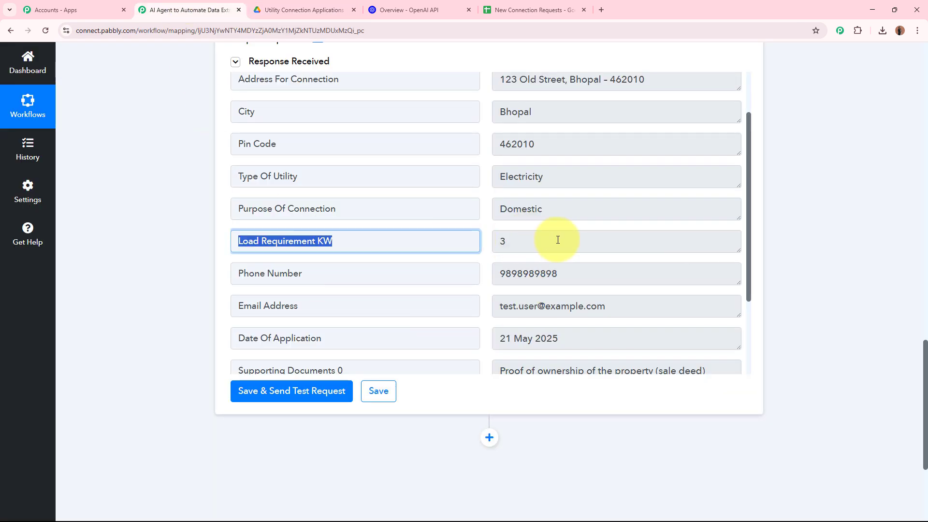
left_click(558, 240)
left_click(262, 264)
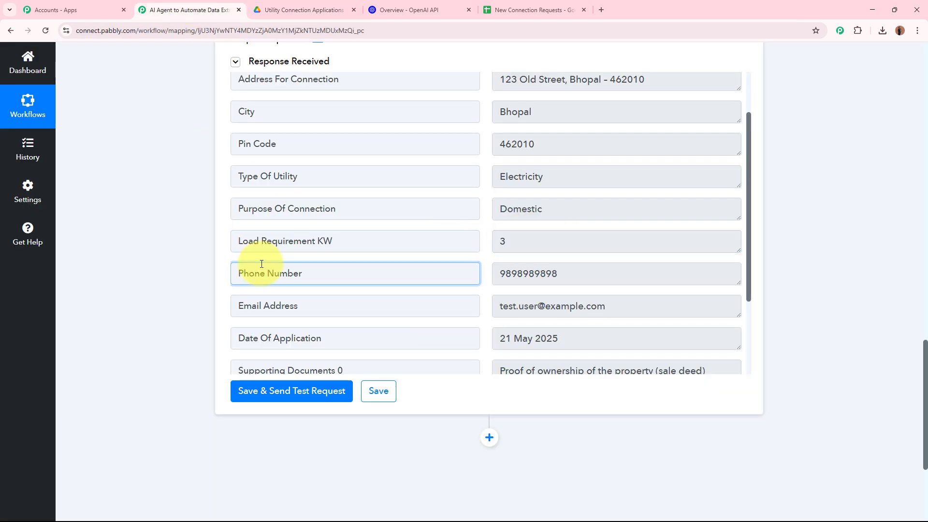
left_click(300, 10)
scroll(450, 339, "down", 2)
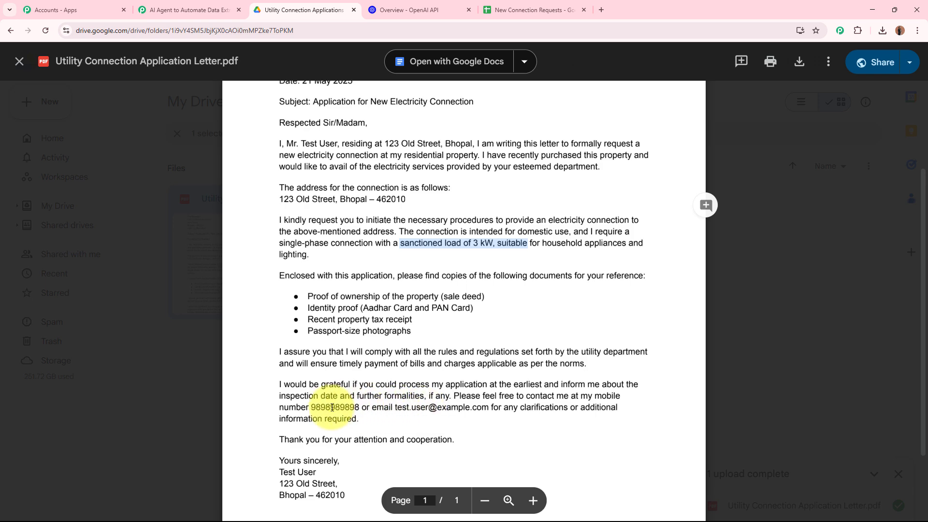
left_click_drag(279, 408, 393, 408)
left_click(210, 10)
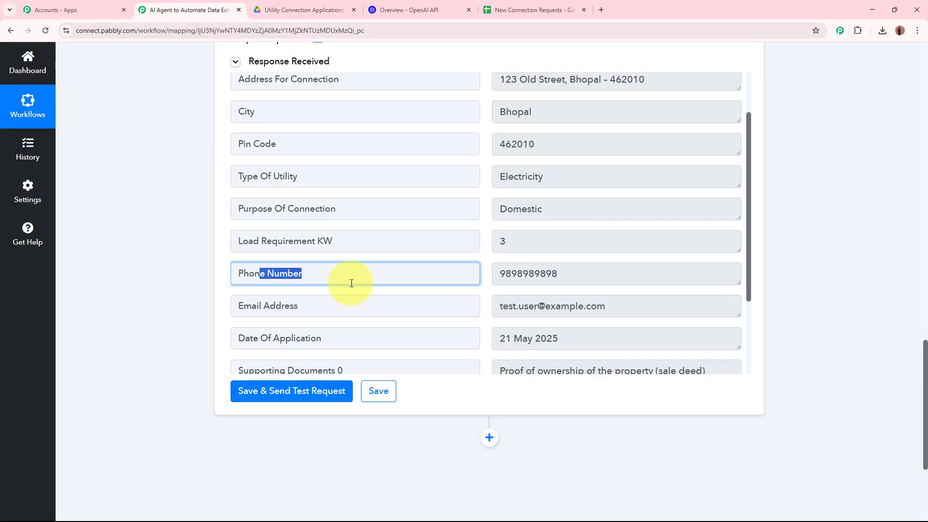
- Examine the extracted Email Address, and compare the Date Of Application with the application letter PDF in Google Drive
left_click(591, 266)
double_click(591, 266)
left_click_drag(628, 307, 477, 297)
scroll(483, 293, "down", 2)
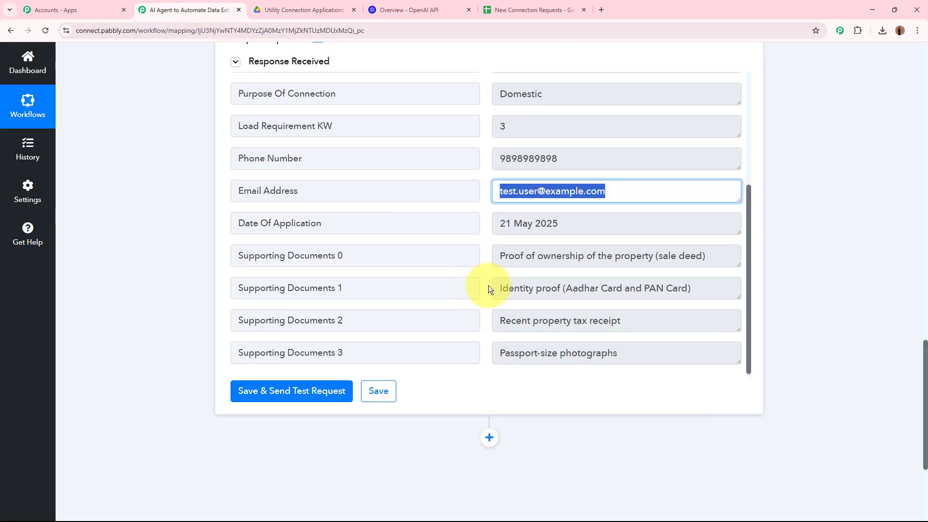
left_click_drag(333, 226, 224, 222)
left_click_drag(571, 225, 448, 225)
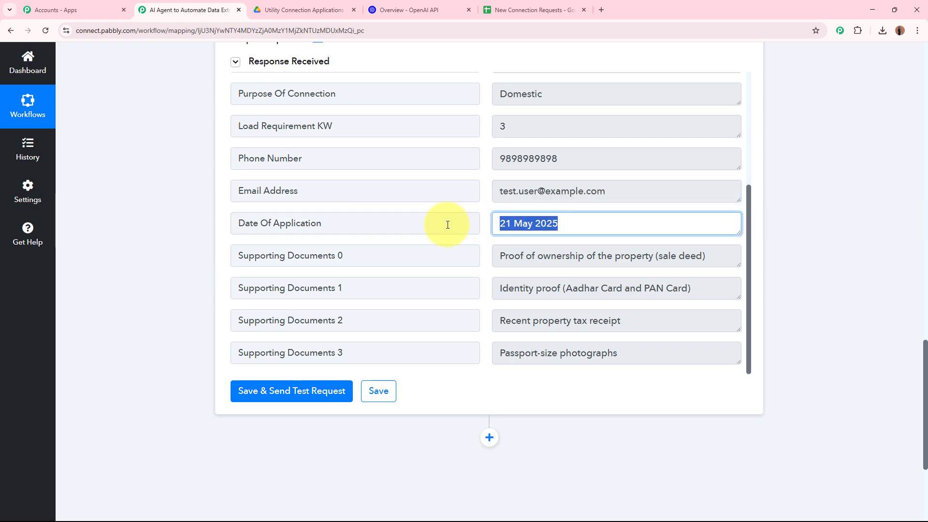
left_click(299, 10)
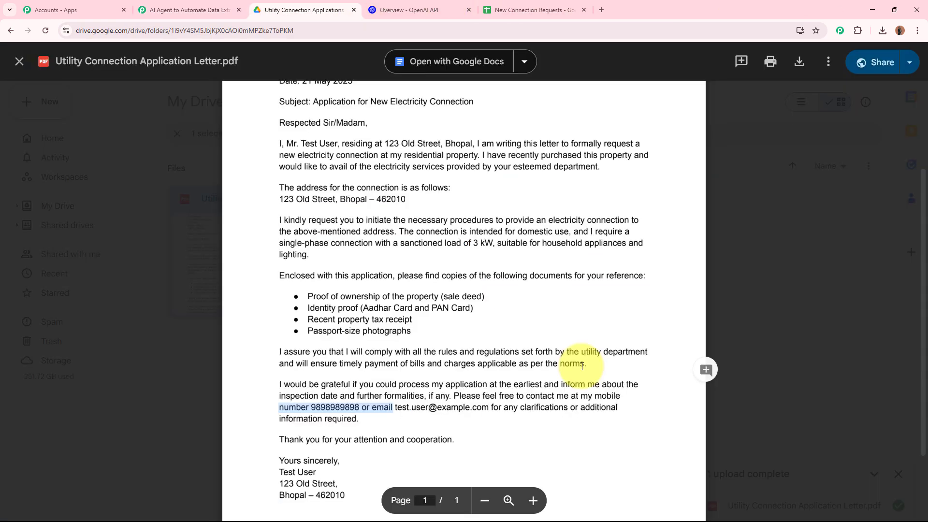
scroll(582, 366, "up", 2)
scroll(582, 366, "down", 2)
scroll(582, 366, "up", 2)
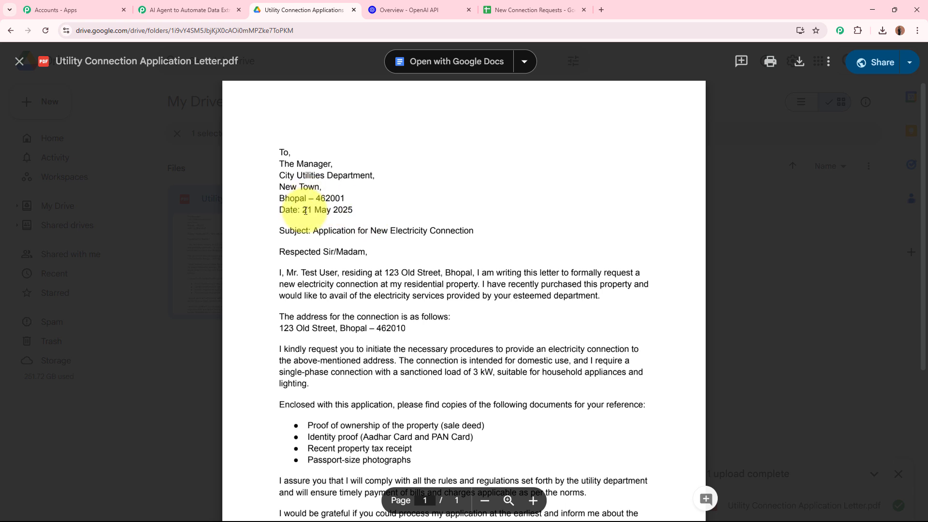
left_click_drag(304, 211, 353, 211)
left_click(186, 10)
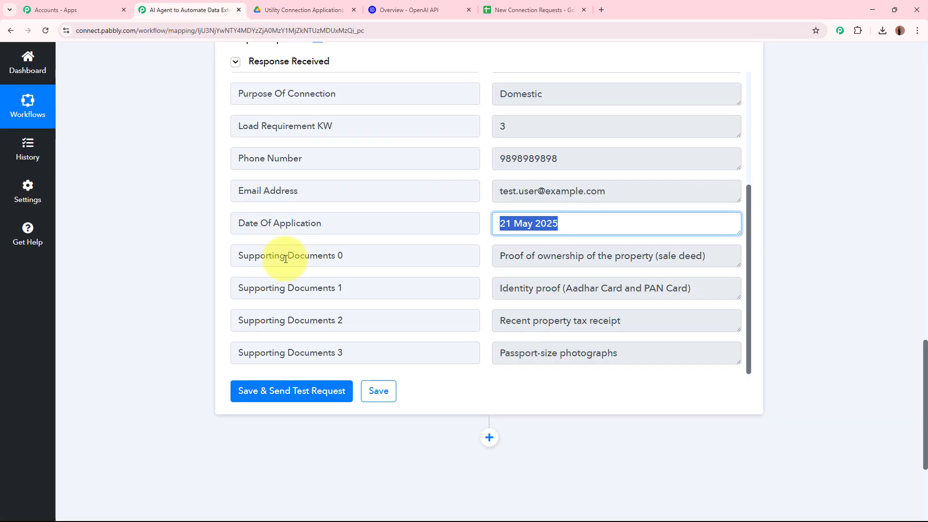
- Examine the separate Supporting Documents 0 to 3 entries in the OpenAI response
left_click_drag(266, 255, 223, 257)
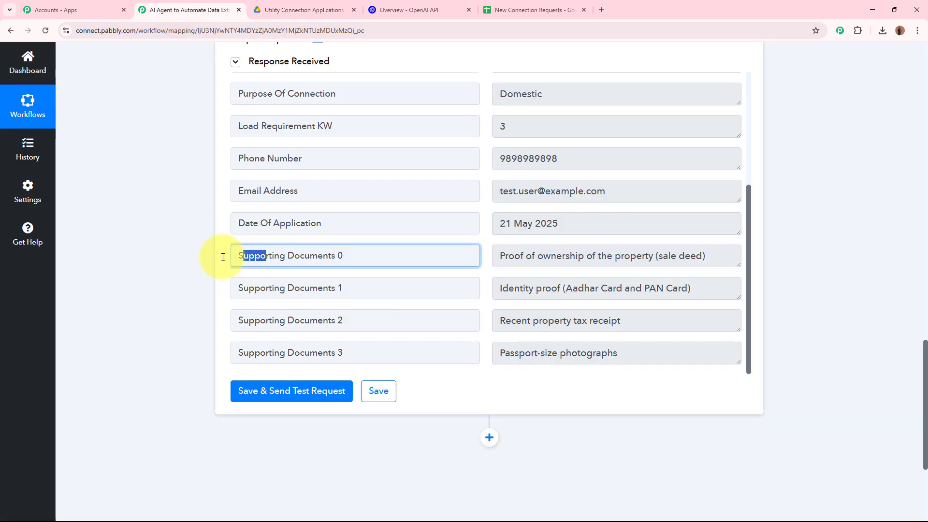
left_click_drag(353, 290, 236, 284)
left_click_drag(345, 320, 236, 319)
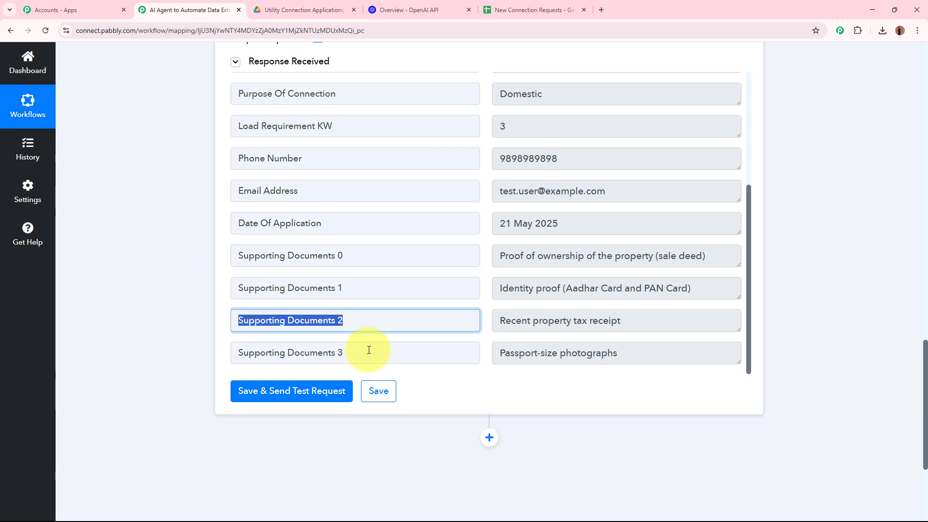
left_click_drag(373, 352, 125, 328)
left_click(116, 318)
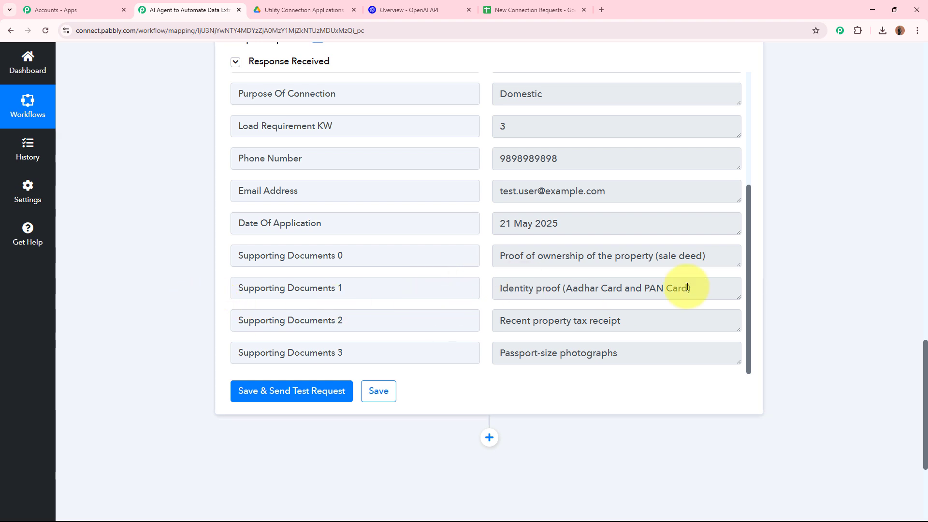
- Turn off Simple Response for the OpenAI action, then save it and send another test request
scroll(825, 293, "up", 3)
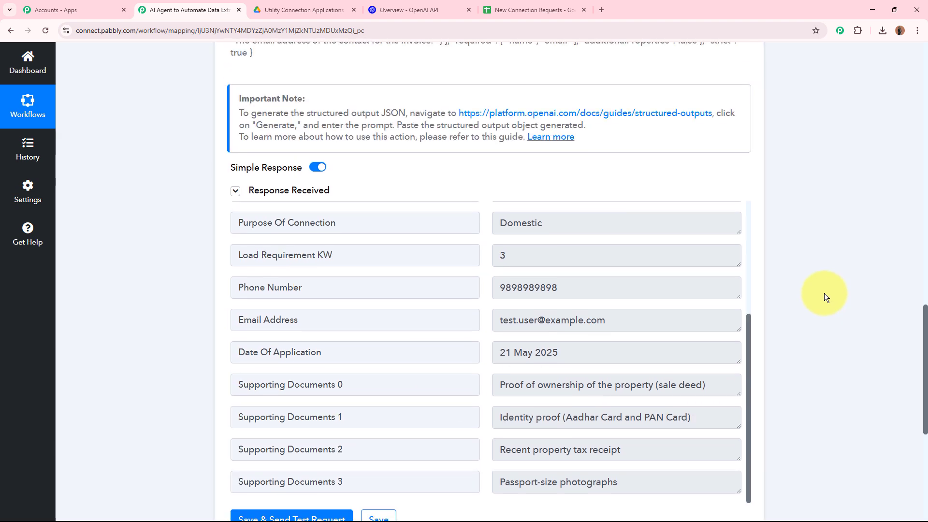
left_click(318, 167)
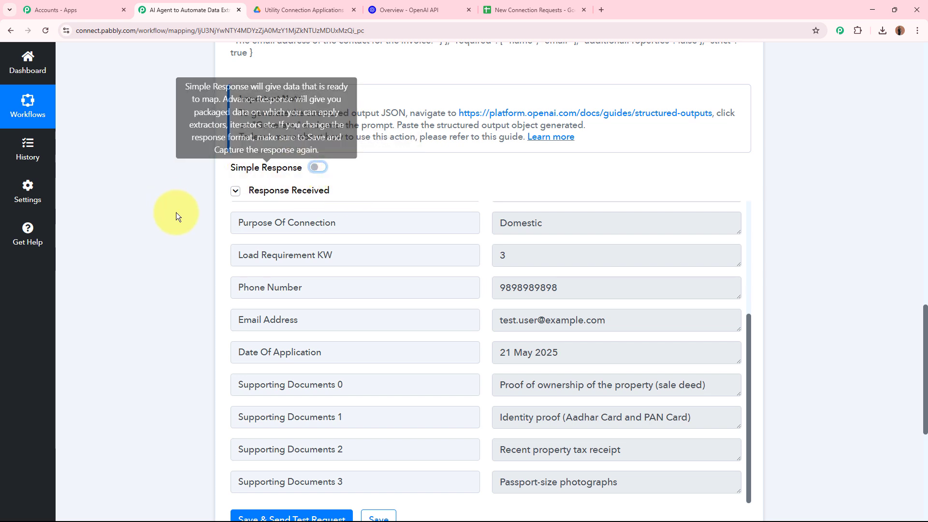
scroll(181, 261, "down", 3)
left_click(280, 393)
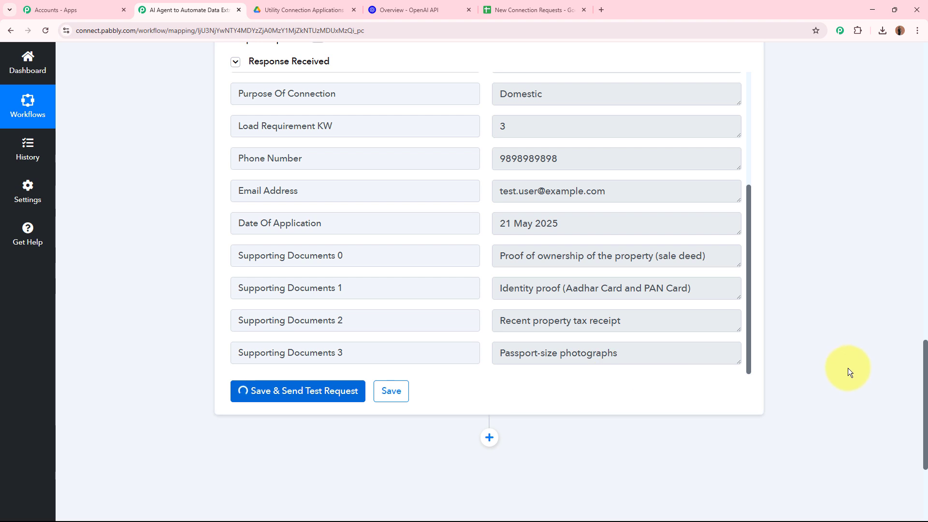
- Examine the full Supporting Documents value in the new response, enlarging its box to read it and shrinking it again
scroll(445, 212, "down", 3)
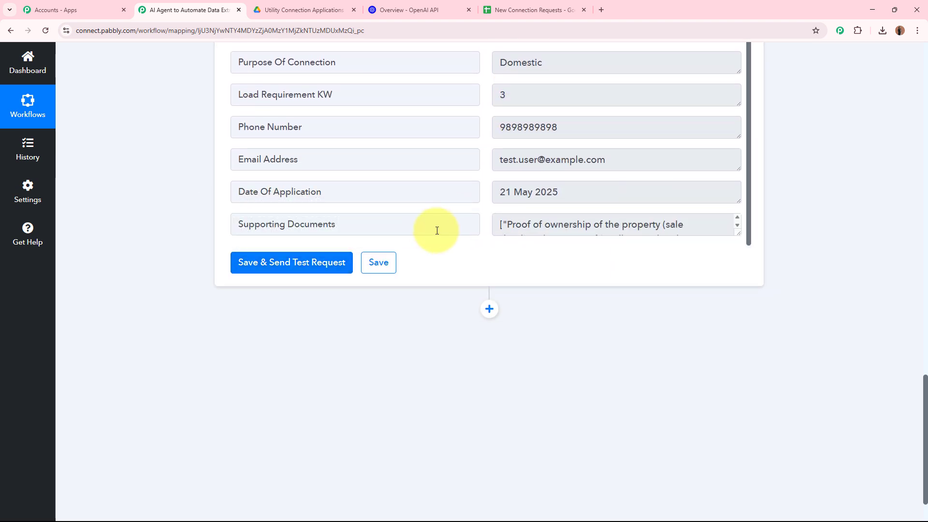
scroll(840, 321, "up", 2)
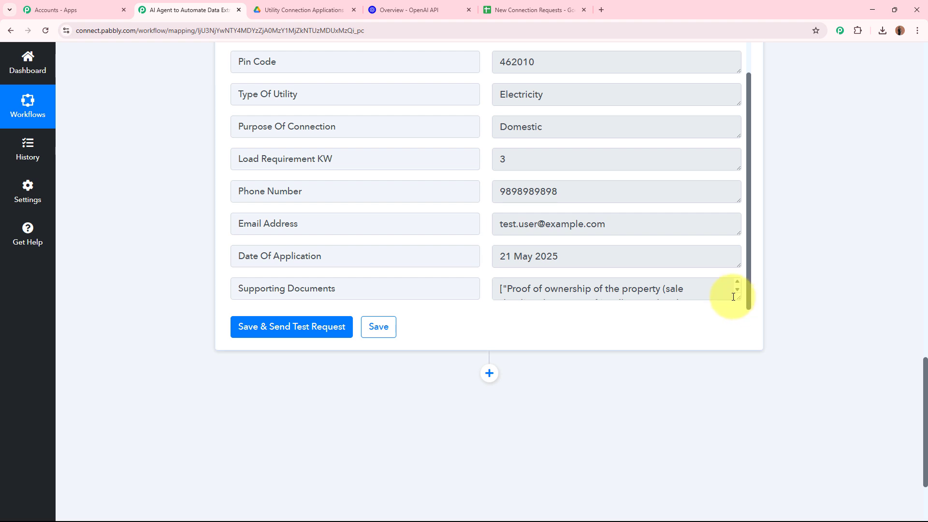
left_click_drag(735, 297, 738, 336)
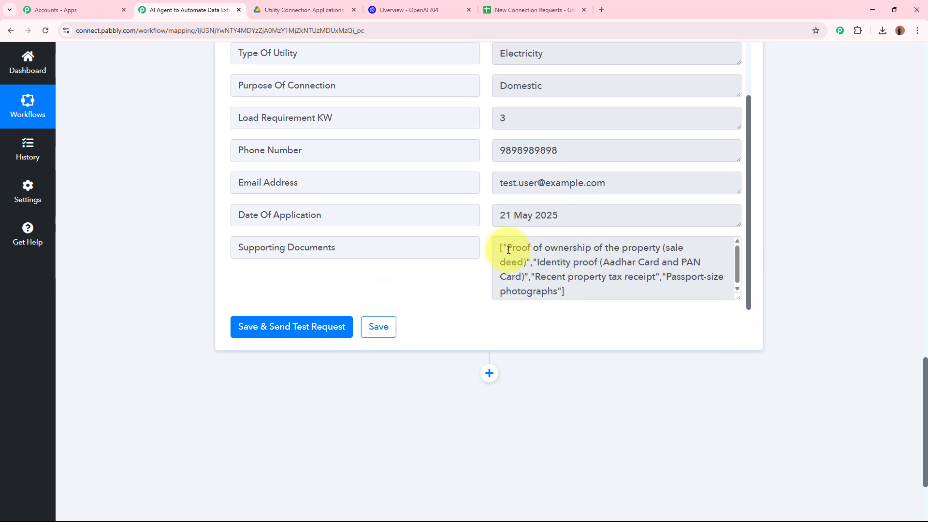
left_click(513, 263)
key("ctrl+a")
left_click(602, 275)
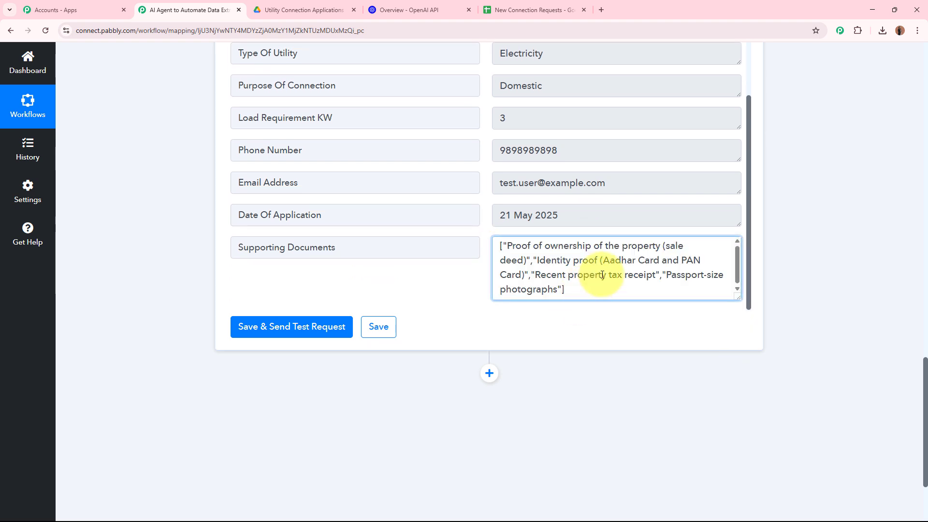
mouse_move(735, 295)
left_mouse_down()
mouse_move(730, 275)
mouse_move(730, 293)
left_mouse_up()
left_click(801, 283)
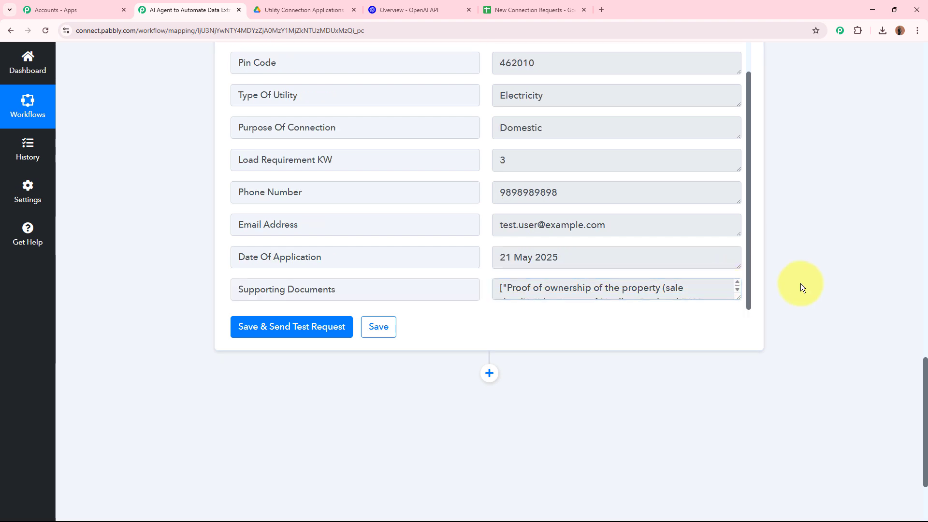
- Collapse the OpenAI action and add a Google Sheets action after it with the event Add New Row
scroll(837, 213, "up", 3)
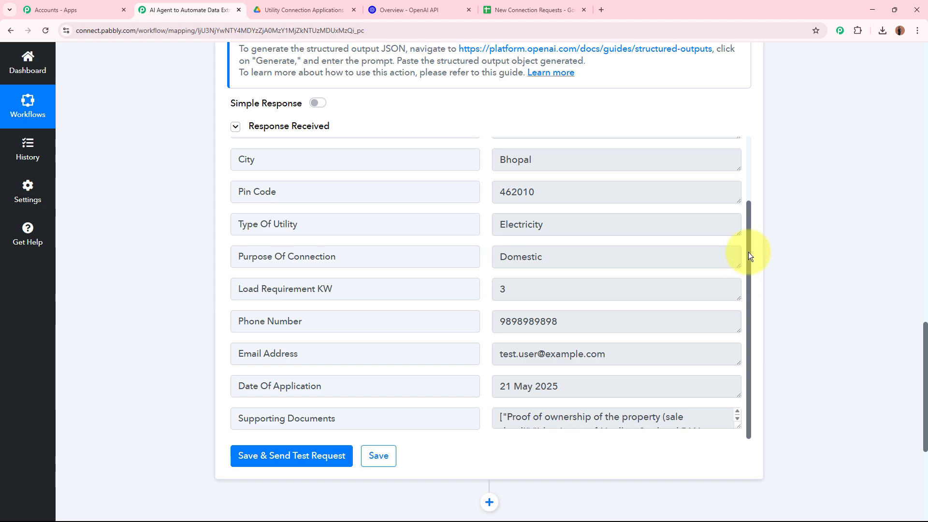
scroll(748, 252, "up", 3)
scroll(811, 219, "up", 10)
scroll(808, 218, "up", 5)
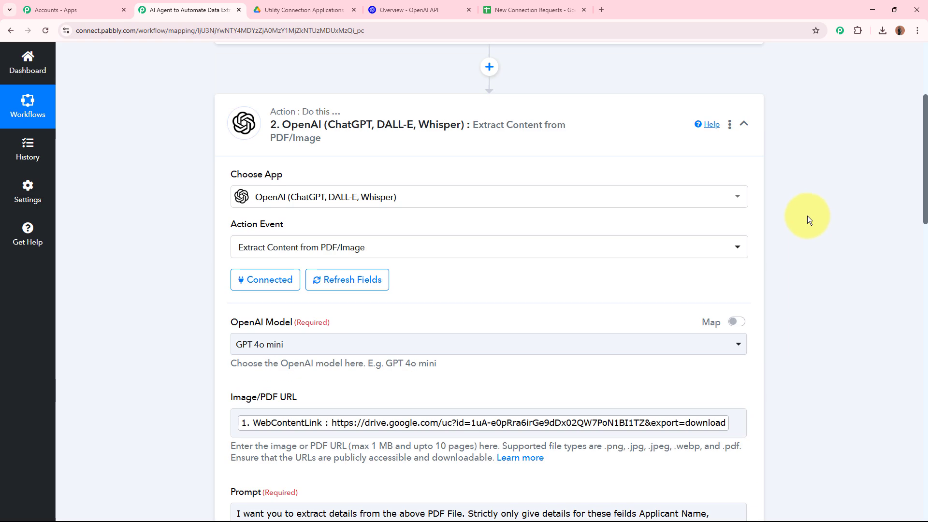
left_click(597, 136)
left_click(489, 215)
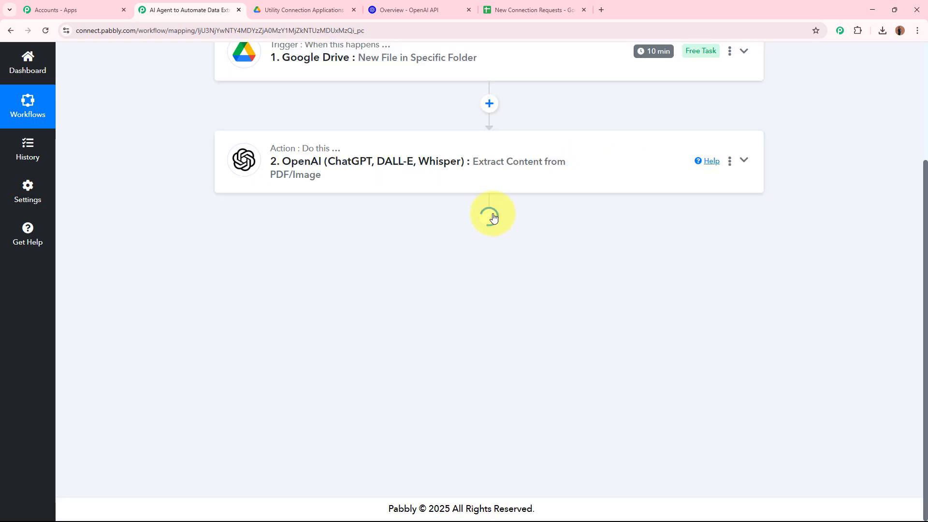
type("Google")
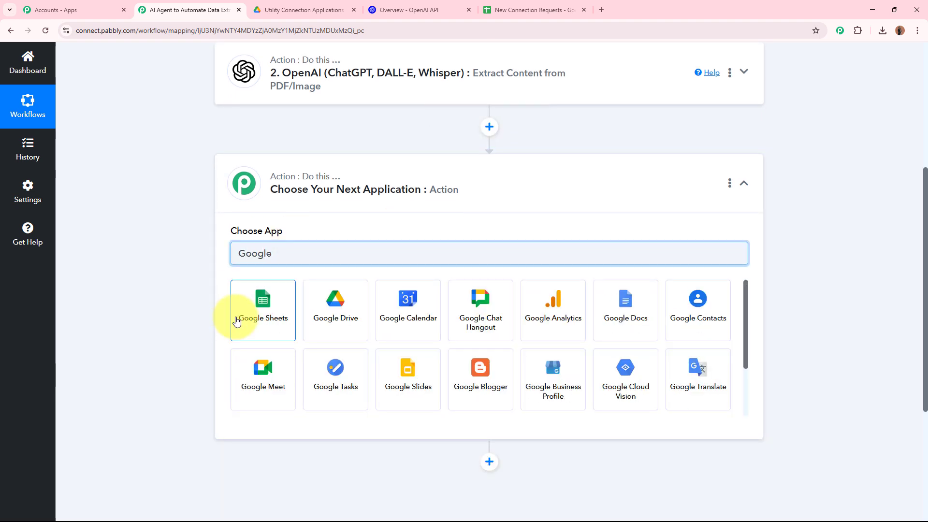
left_click(237, 320)
left_click(260, 305)
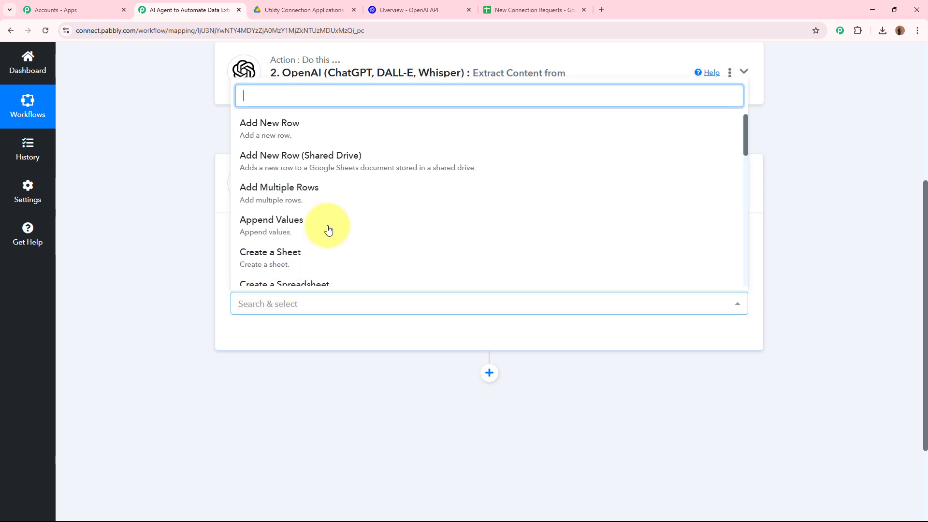
left_click(352, 132)
- Connect the Google Sheets action through the existing connection Google Sheets #129
left_click(273, 336)
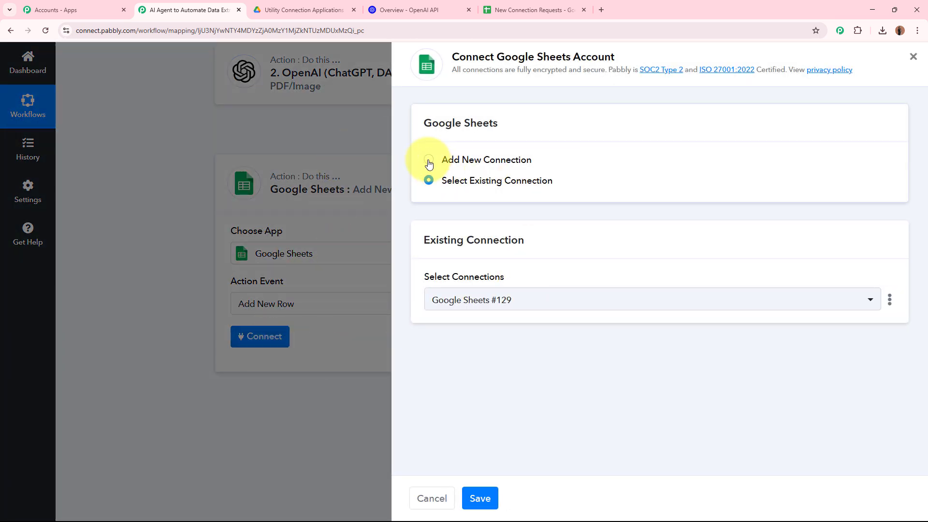
left_click(429, 162)
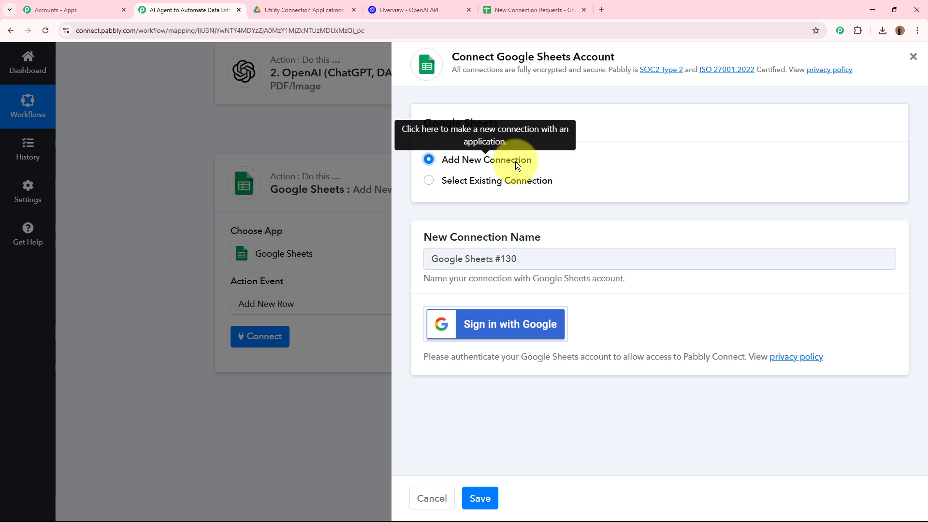
left_click(457, 182)
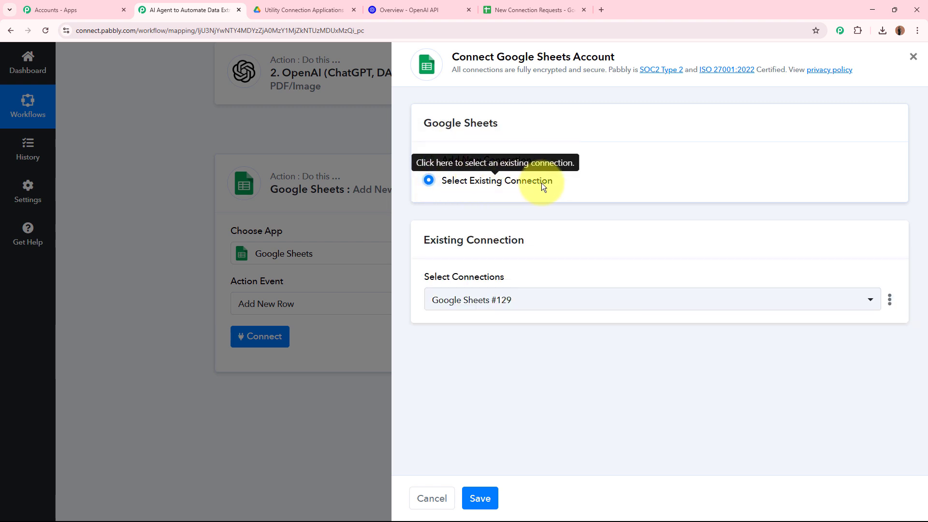
left_click(480, 497)
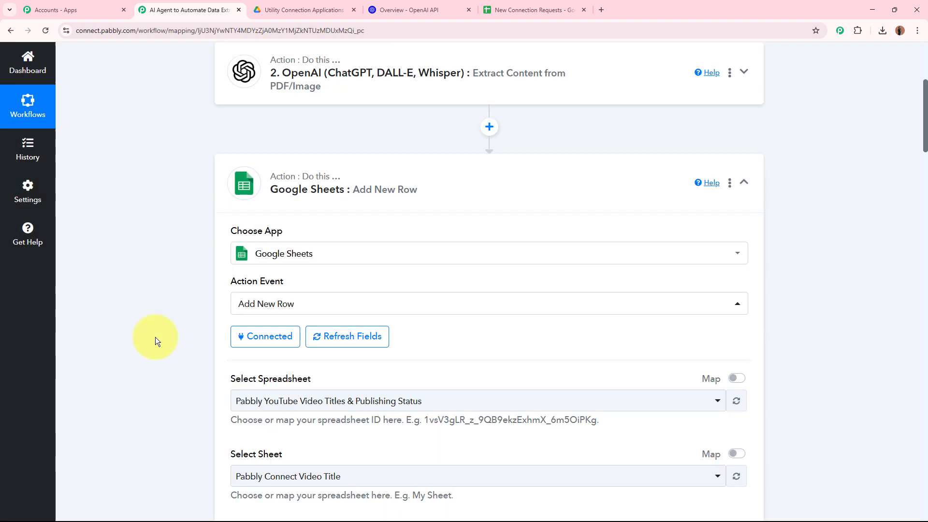
- Choose New Connection Requests as the target spreadsheet and check the Sheet1 tab in Google Sheets
scroll(155, 337, "down", 4)
left_click_drag(235, 186, 246, 184)
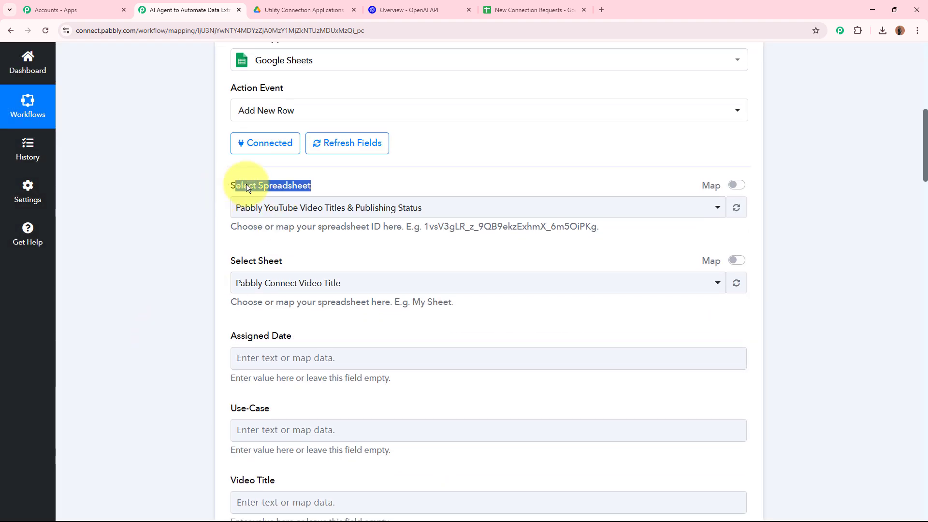
left_click(532, 10)
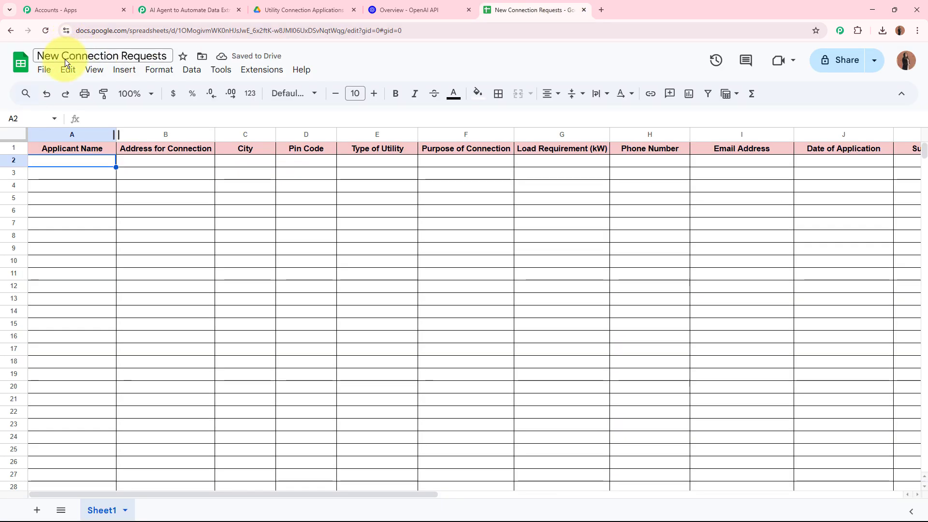
left_click(162, 10)
left_click(245, 208)
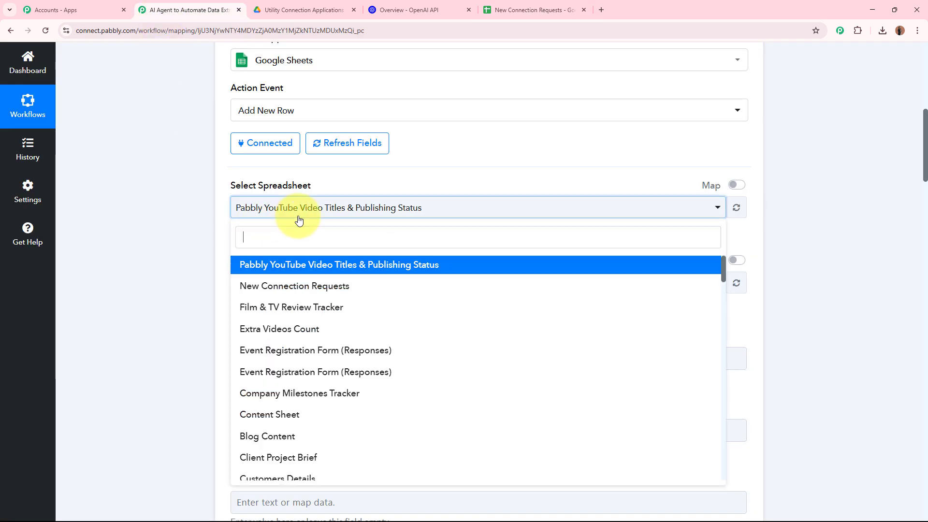
left_click(302, 284)
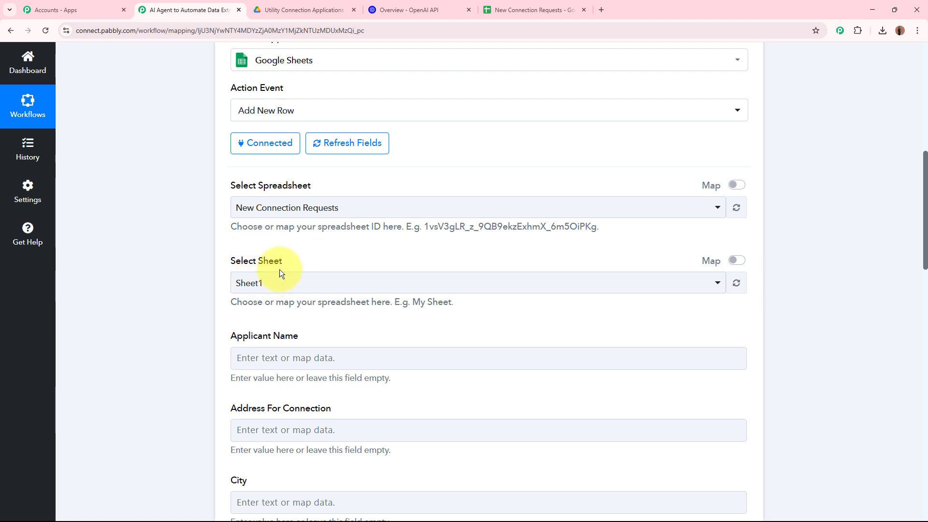
left_click(512, 9)
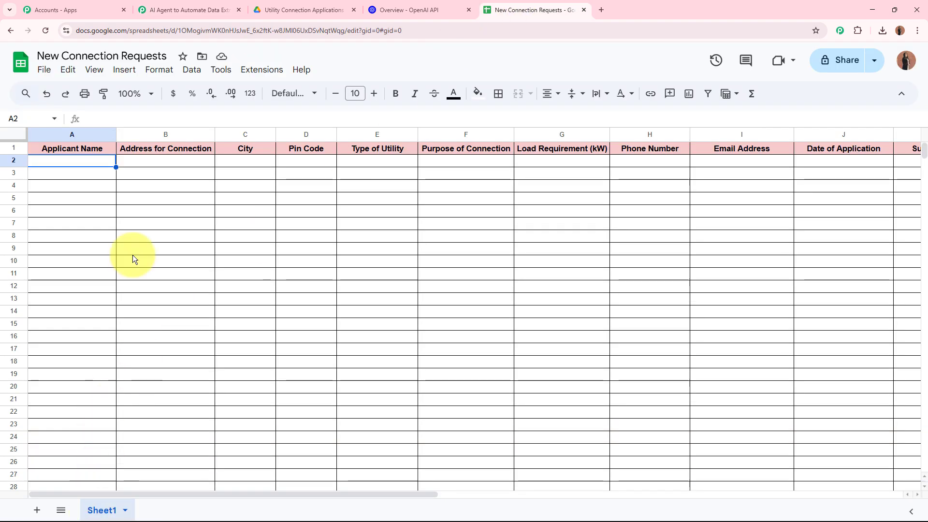
left_click(190, 9)
- Map the Applicant Name field to the Applicant Name value from the OpenAI extraction step
scroll(232, 266, "down", 4)
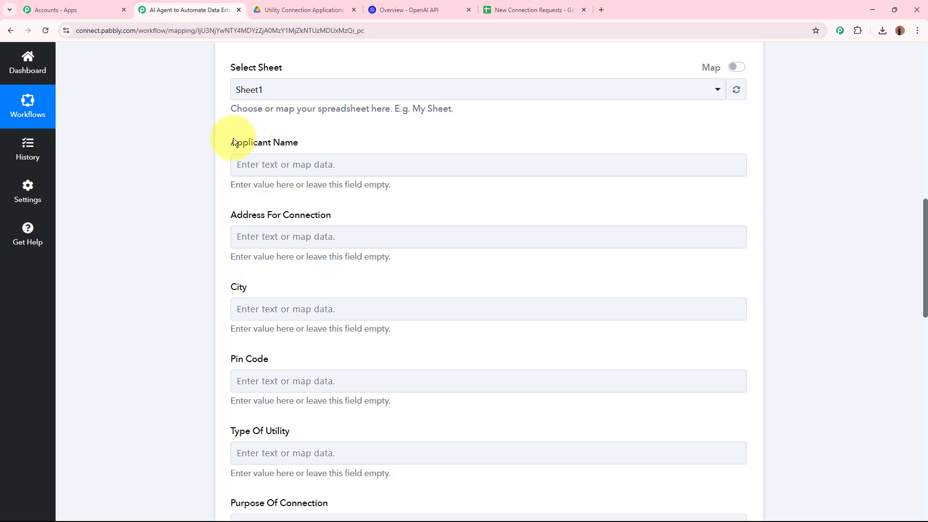
left_click(297, 164)
left_click(290, 292)
left_click(237, 328)
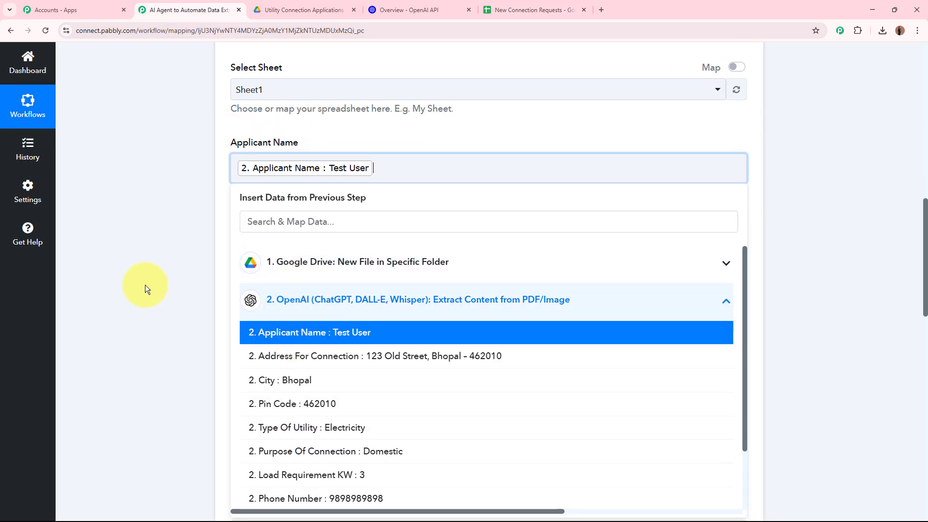
left_click(145, 285)
- Map the Address For Connection field to the matching address value from the OpenAI extraction step
left_click(279, 250)
scroll(213, 283, "down", 1)
left_click(332, 307)
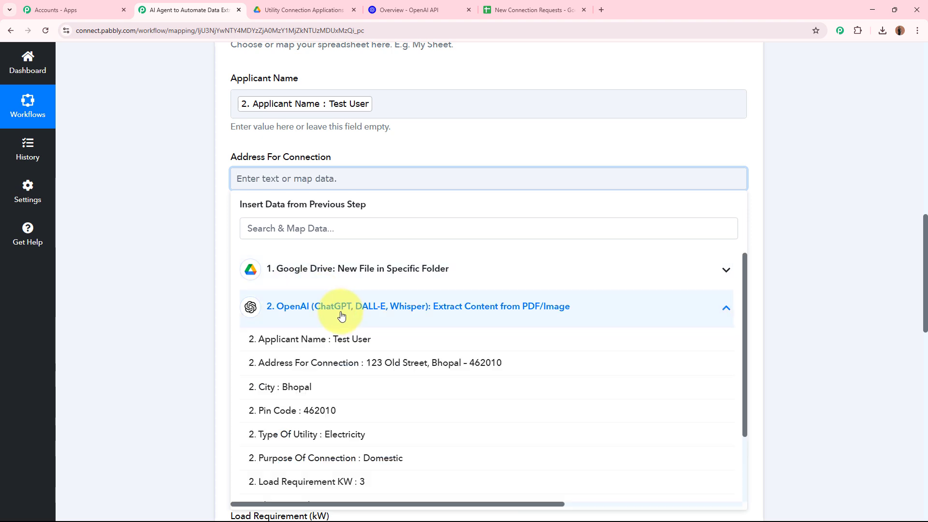
left_click(326, 372)
left_click(145, 269)
- Map the City field to the City value from the OpenAI extraction step
scroll(159, 259, "down", 2)
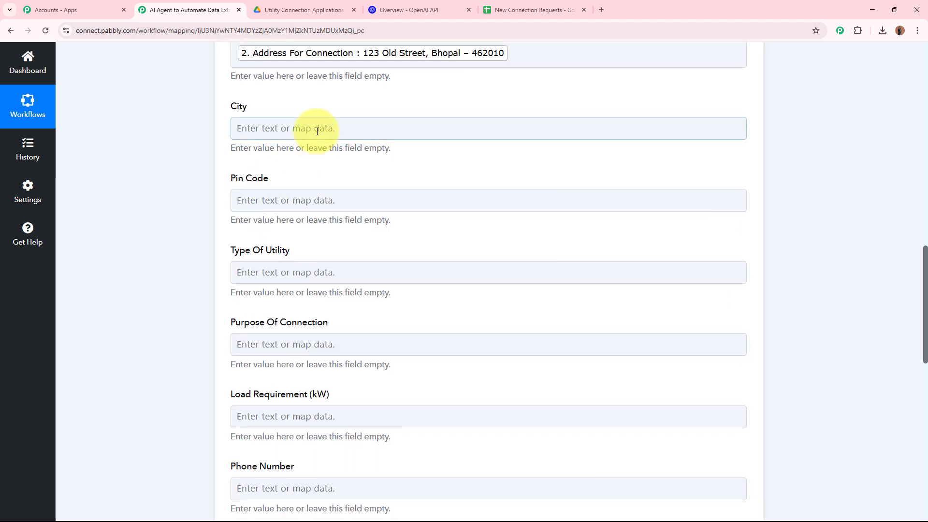
left_click(311, 127)
left_click(319, 257)
left_click(332, 336)
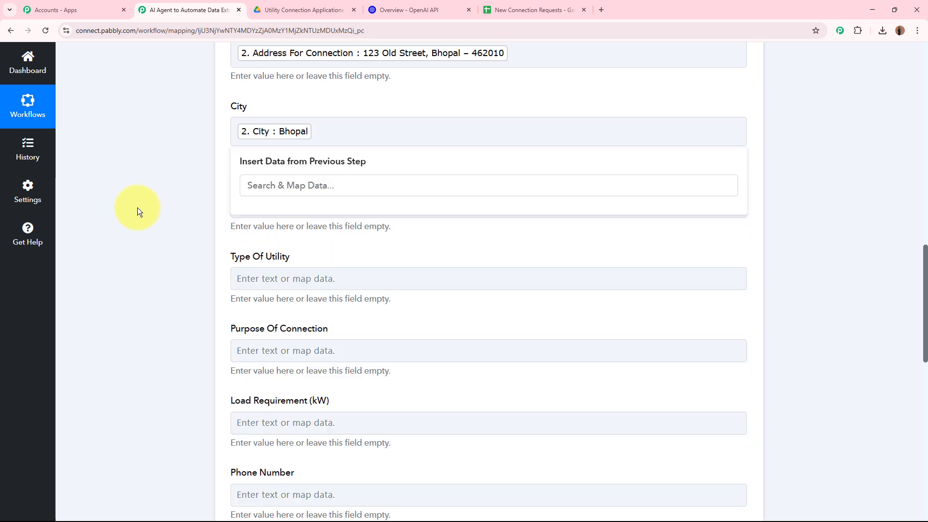
- Map the Pin Code field to the Pin Code value from the OpenAI extraction step
left_click(138, 207)
left_click(303, 212)
left_click(332, 338)
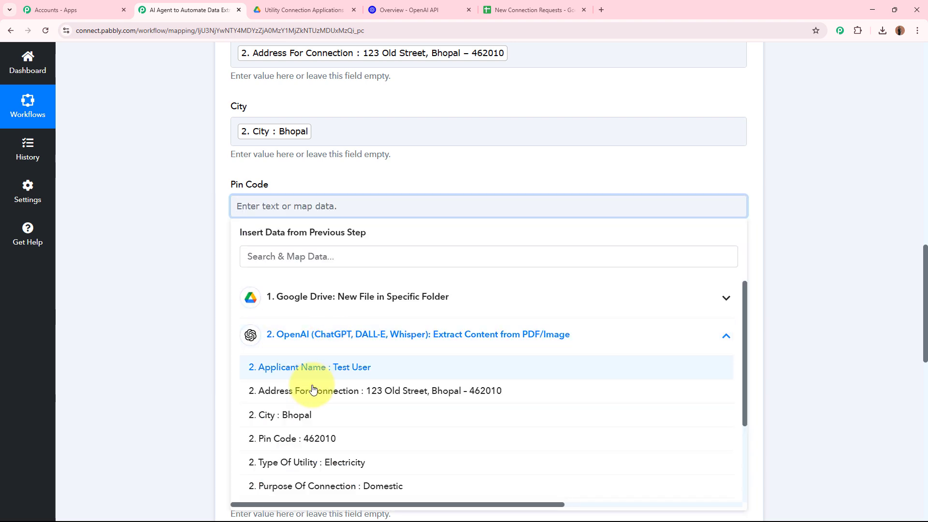
left_click(307, 441)
left_click(154, 347)
- Map the Type Of Utility field to the Type Of Utility value from the OpenAI extraction step
scroll(204, 266, "down", 3)
left_click(267, 157)
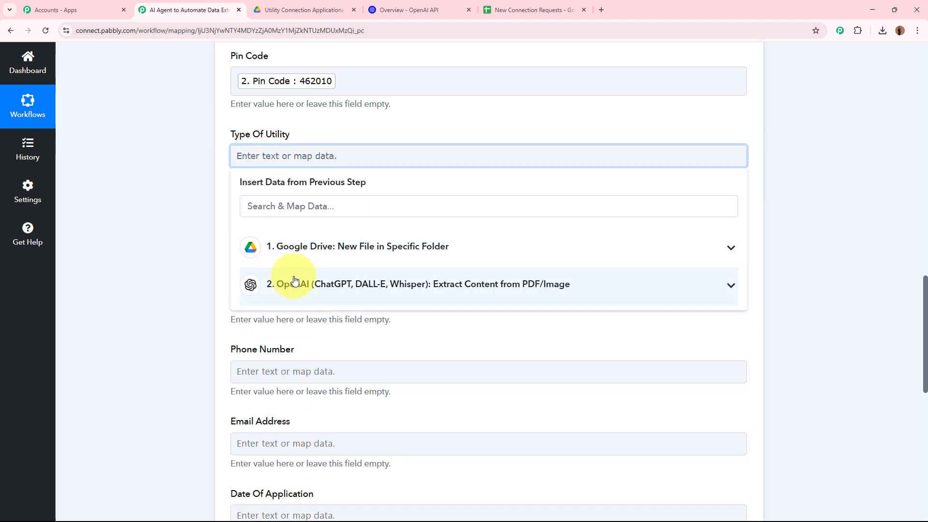
left_click(261, 284)
scroll(296, 361, "down", 1)
scroll(296, 362, "down", 1)
left_click(258, 350)
left_click(167, 269)
- Map the Purpose Of Connection field to the matching purpose value from the OpenAI extraction step
left_click(274, 239)
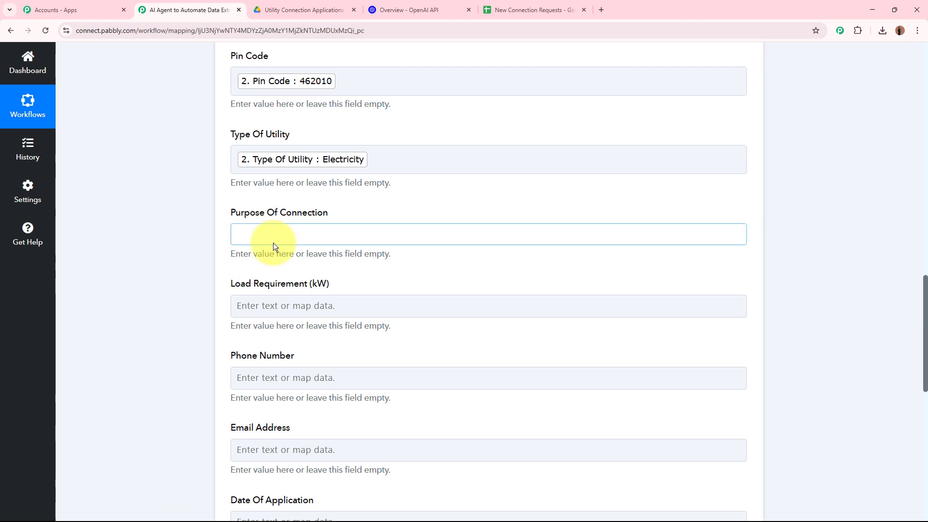
left_click(302, 369)
scroll(227, 411, "down", 4)
left_click(256, 355)
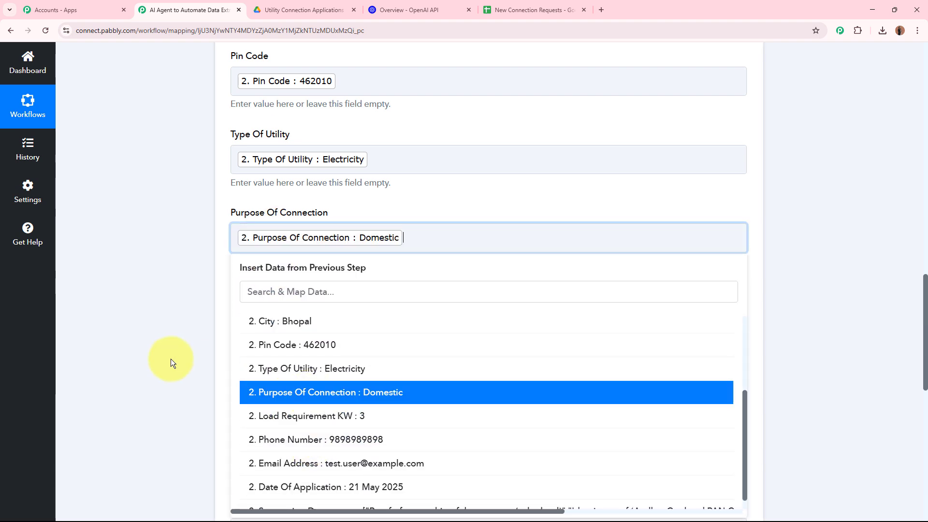
left_click(173, 367)
- Map the Load Requirement (kW) field to the Load Requirement KW value from the OpenAI extraction step
scroll(184, 304, "down", 3)
left_click(242, 120)
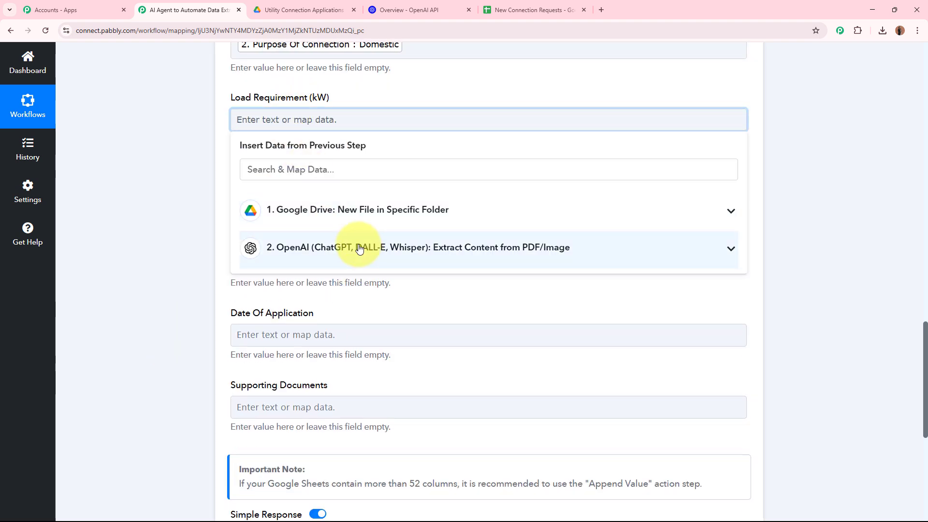
left_click(373, 246)
left_click(319, 422)
- Map the Phone Number field to the Phone Number value from the OpenAI extraction step
left_click(300, 197)
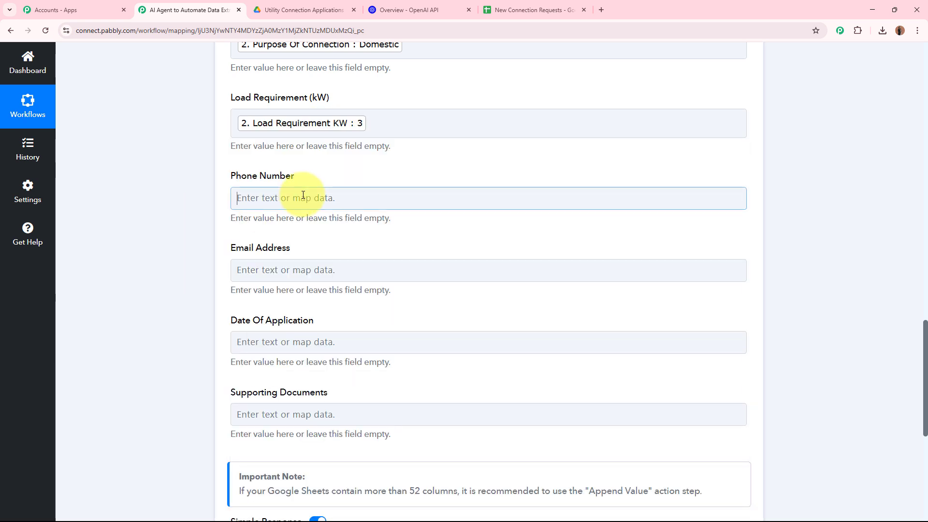
left_click(327, 321)
scroll(402, 425, "down", 2)
left_click(387, 420)
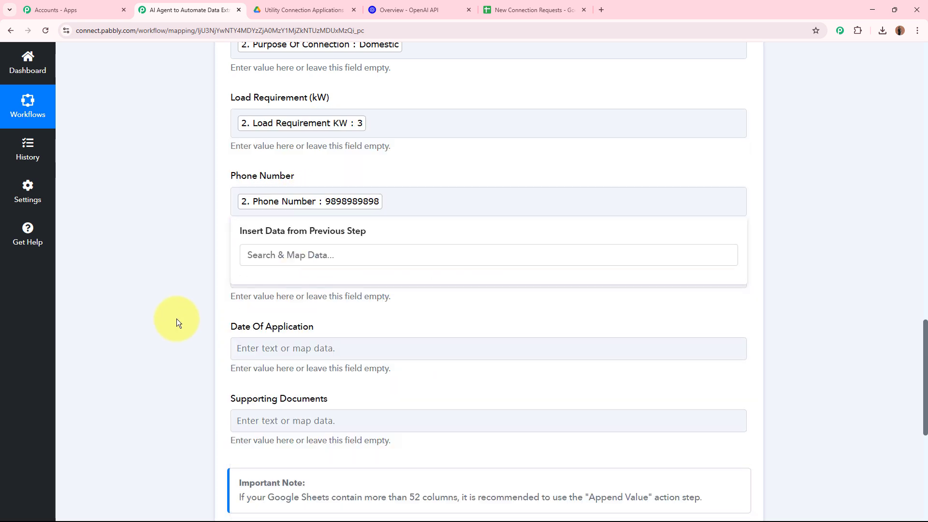
left_click(176, 319)
- Map the Email Address field to the Email Address value from the OpenAI extraction step
scroll(232, 232, "down", 3)
left_click(279, 149)
left_click(333, 286)
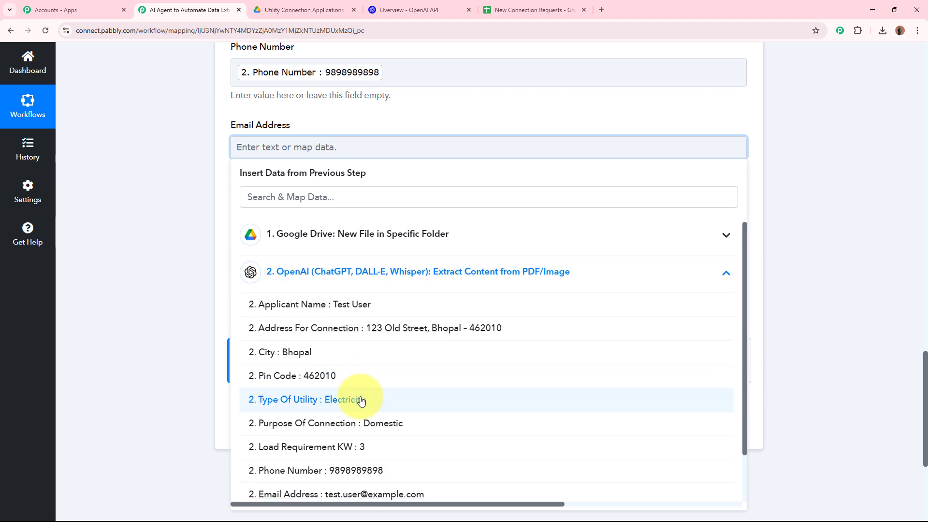
scroll(359, 400, "down", 2)
left_click(378, 500)
left_click(365, 457)
- Map the Date Of Application field to the Date Of Application value from the OpenAI extraction step
left_click(343, 225)
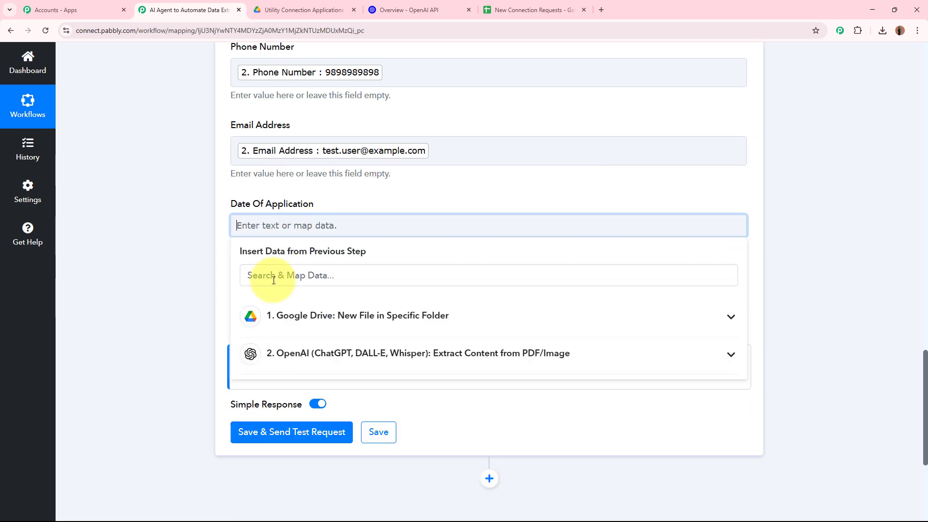
left_click(328, 353)
scroll(376, 408, "down", 2)
scroll(376, 409, "down", 2)
left_click(329, 498)
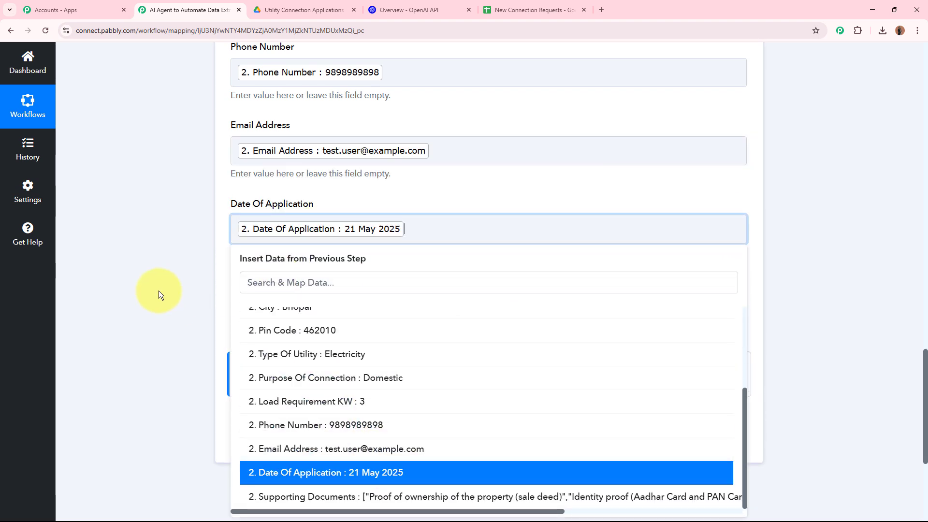
left_click(157, 290)
left_click(341, 307)
scroll(201, 277, "down", 4)
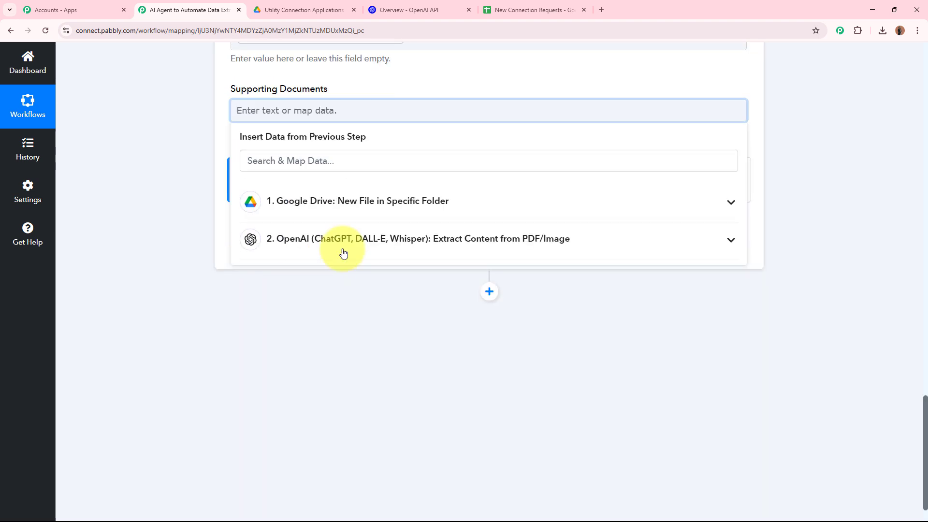
left_click(342, 253)
scroll(372, 343, "down", 1)
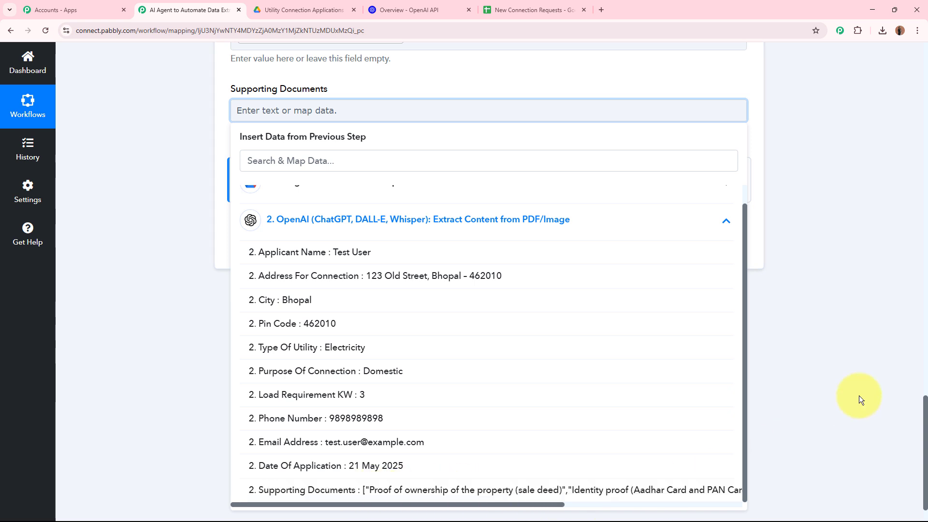
left_click(860, 396)
- Insert a Text Formatter (Pabbly) action between the OpenAI extraction step and the Google Sheets step
scroll(848, 381, "up", 15)
scroll(847, 380, "up", 10)
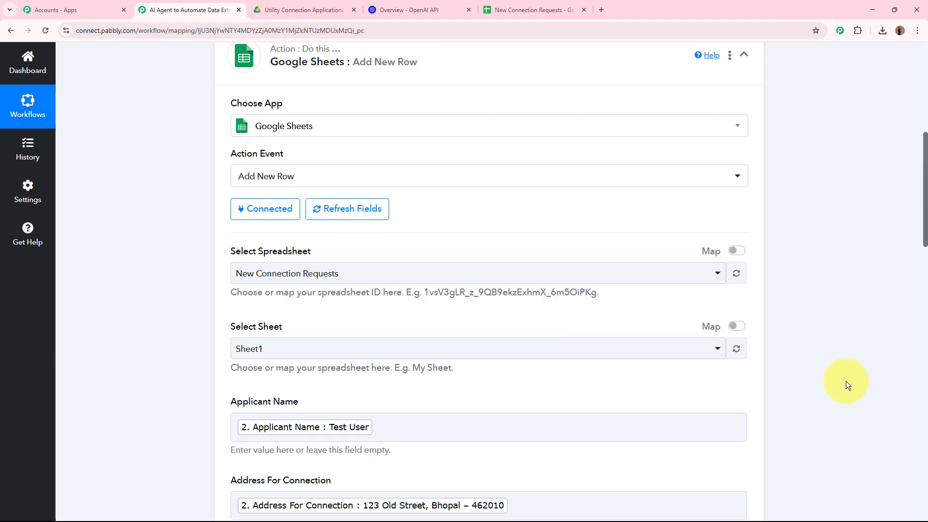
left_click(491, 258)
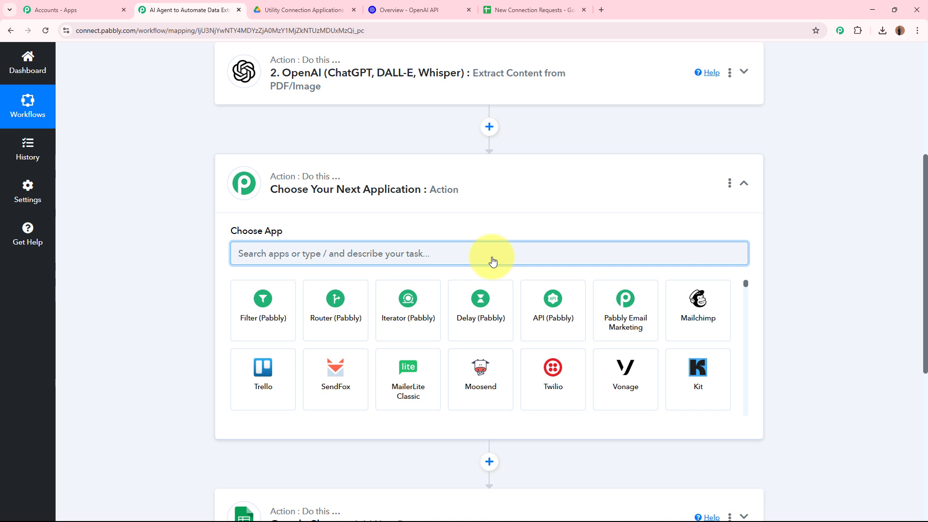
type("Text")
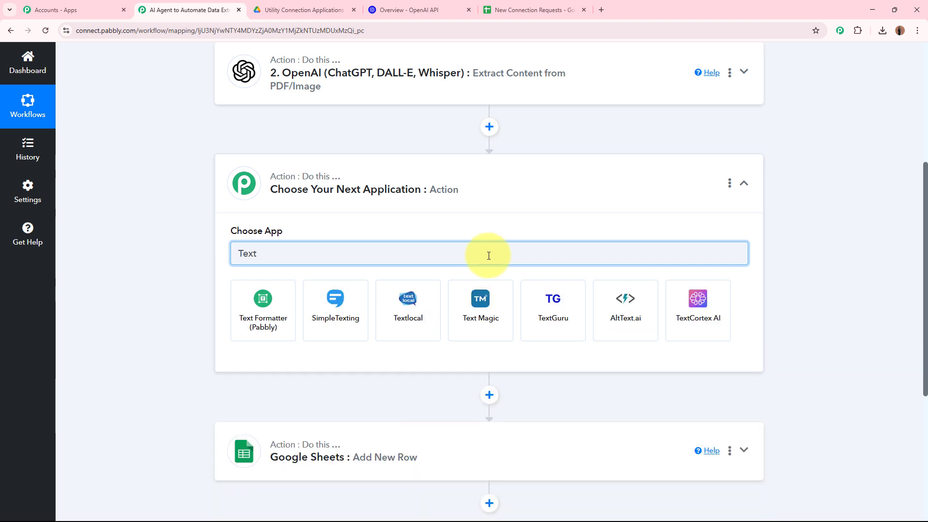
left_click(272, 327)
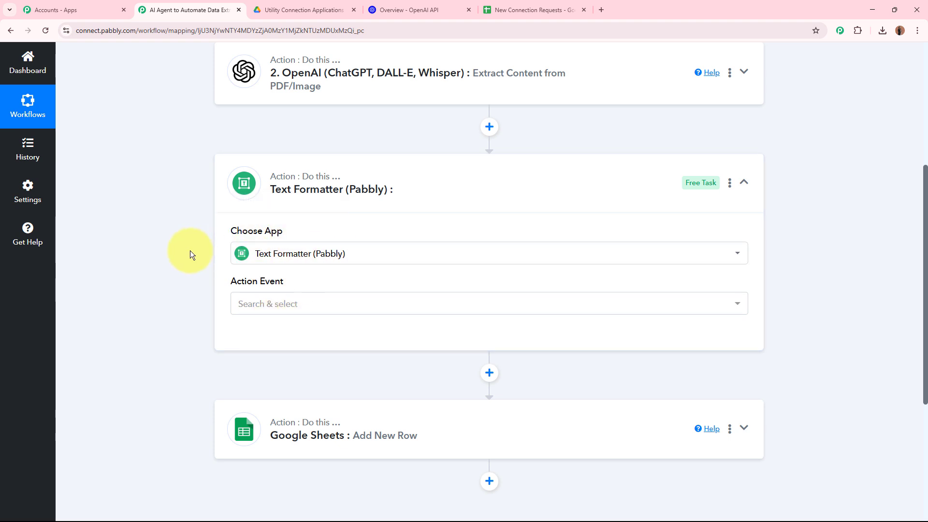
- Set the Text Formatter's action event to Text Parser and connect it
left_click(314, 305)
left_click(311, 287)
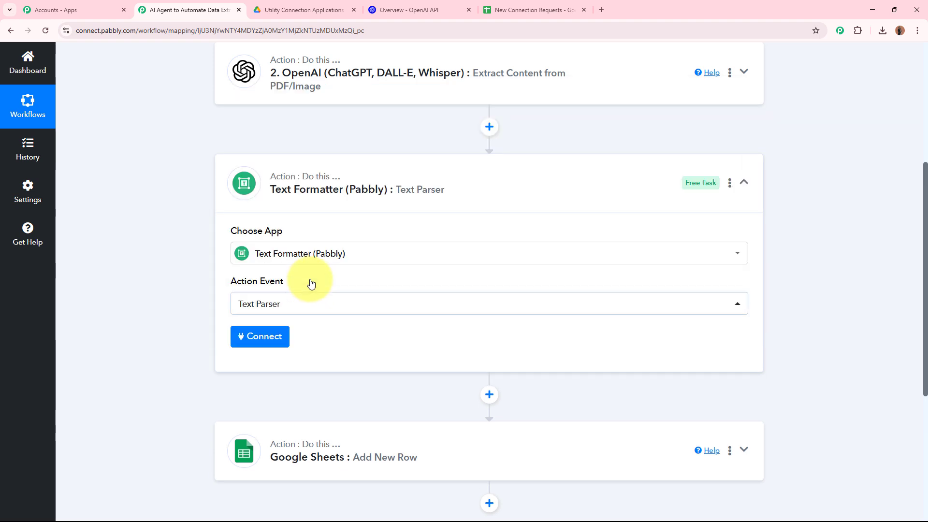
left_click(256, 339)
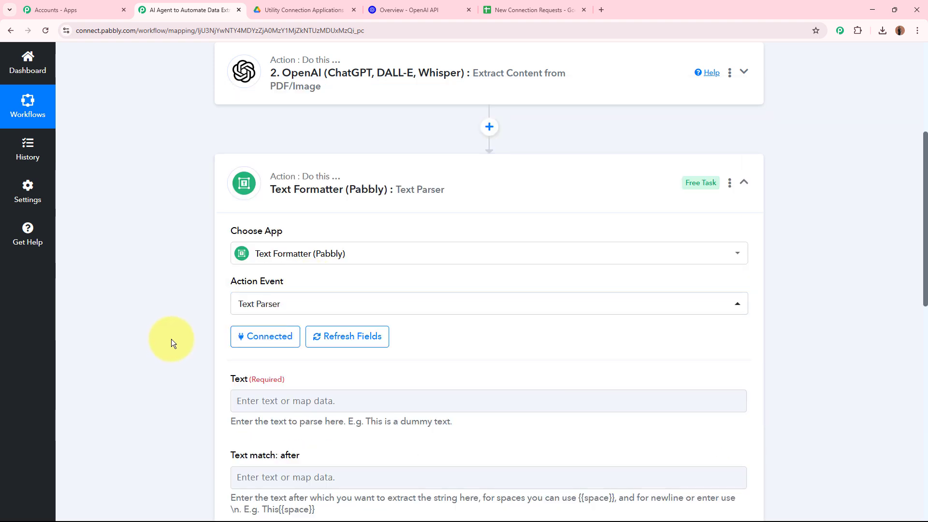
- Map the Text Parser's Text field to the Supporting Documents value from the OpenAI extraction step
scroll(171, 338, "down", 4)
left_click(324, 207)
left_click(348, 349)
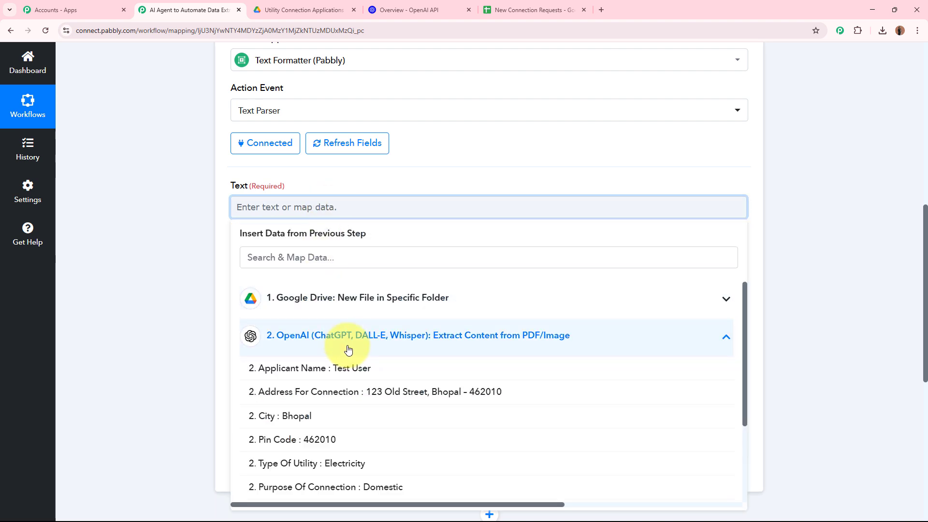
scroll(356, 409, "down", 3)
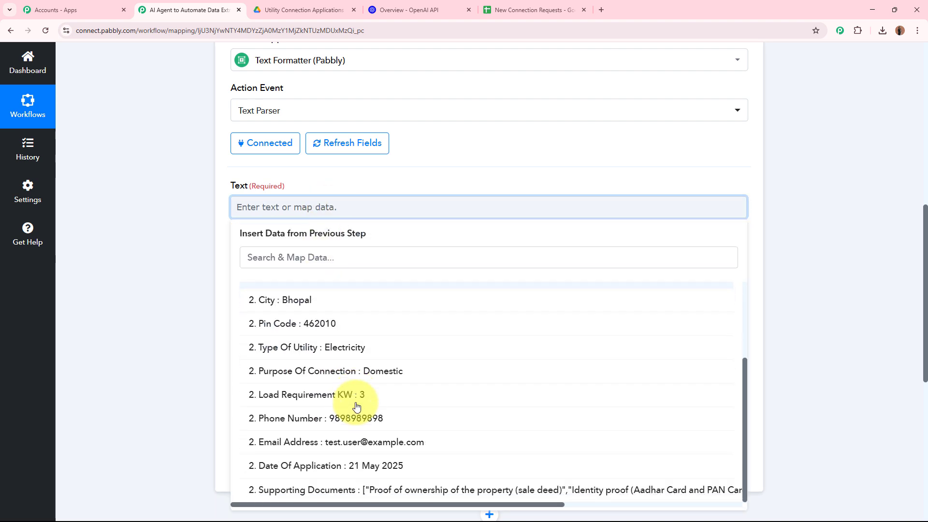
left_click(326, 490)
left_click(123, 305)
- Set the Text Parser to extract the text after "[" and before "]"
scroll(152, 281, "down", 3)
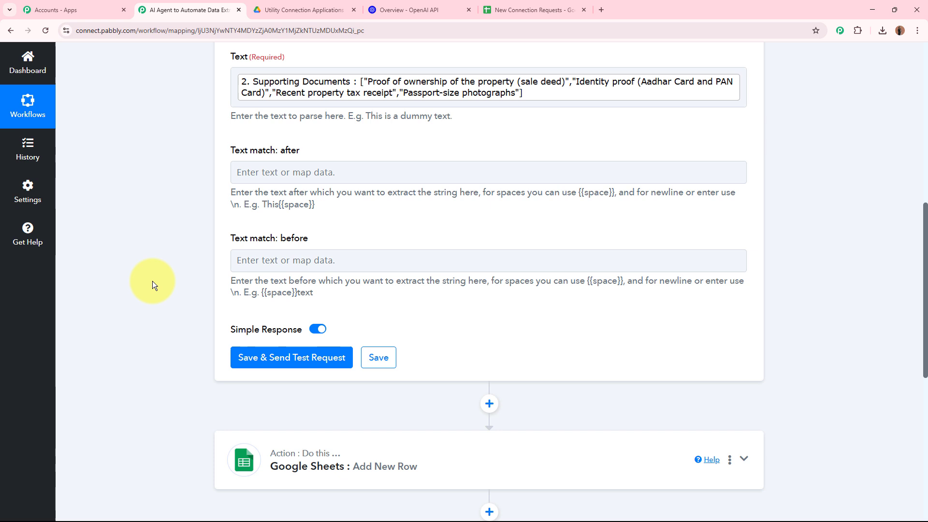
left_click(301, 171)
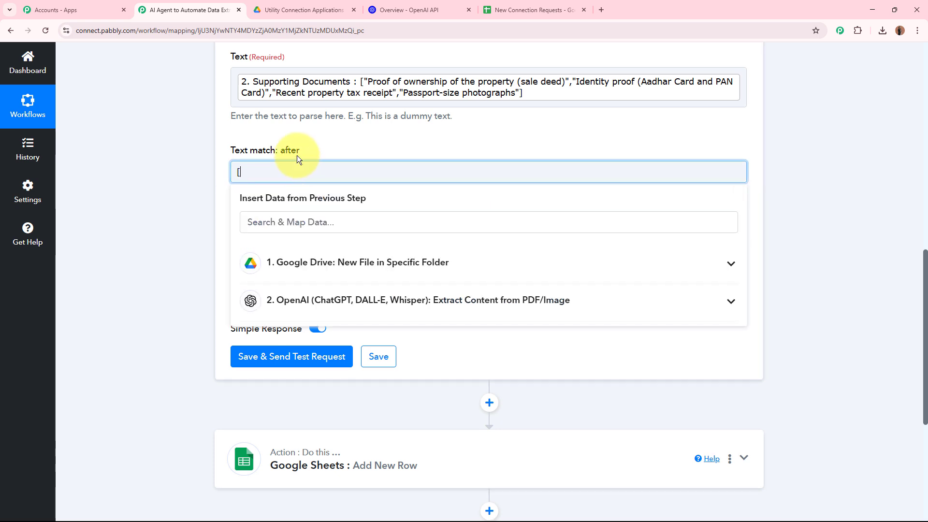
left_click(191, 208)
left_click(298, 262)
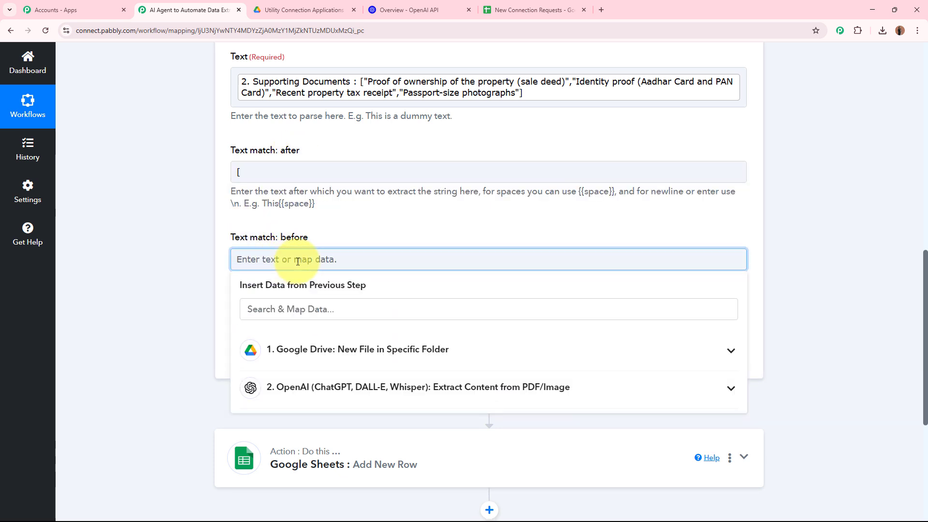
left_click(161, 231)
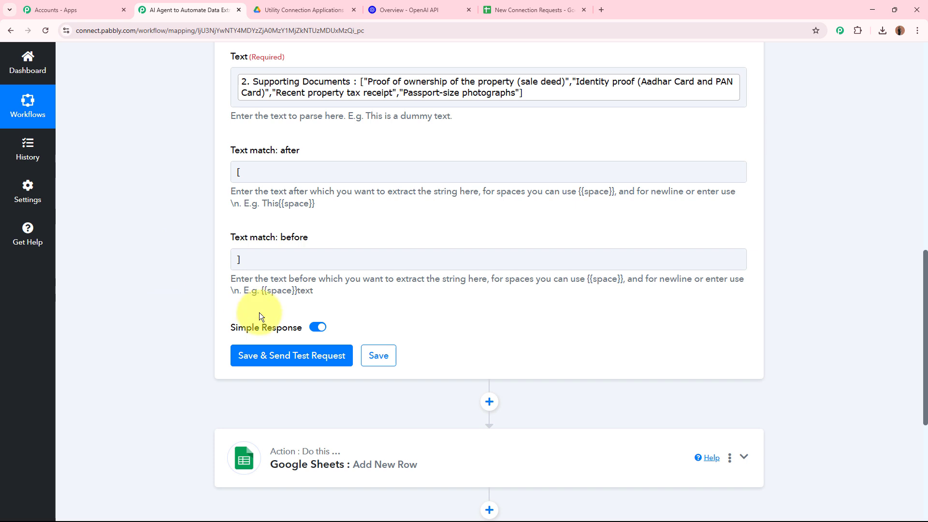
- Save and test the Text Parser step, then enlarge the Result value to inspect the full parsed text
left_click(271, 356)
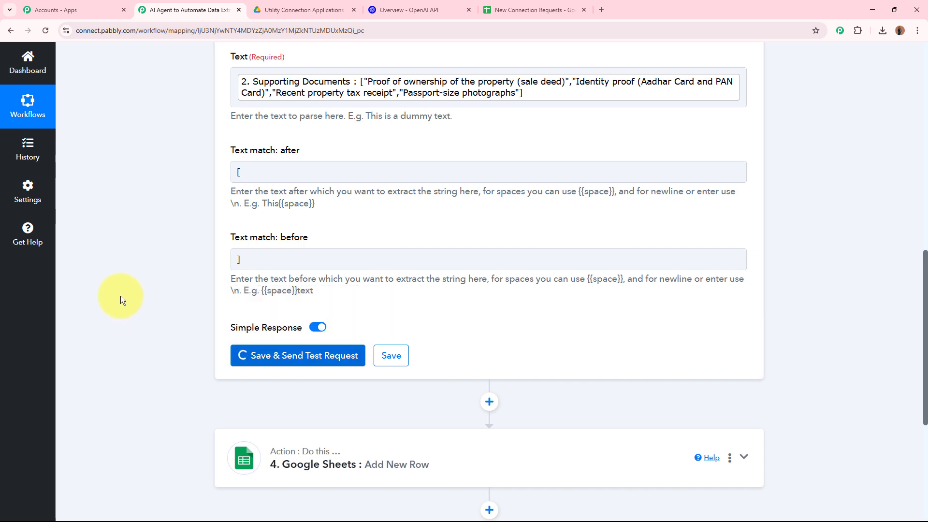
scroll(121, 296, "down", 1)
scroll(502, 357, "down", 1)
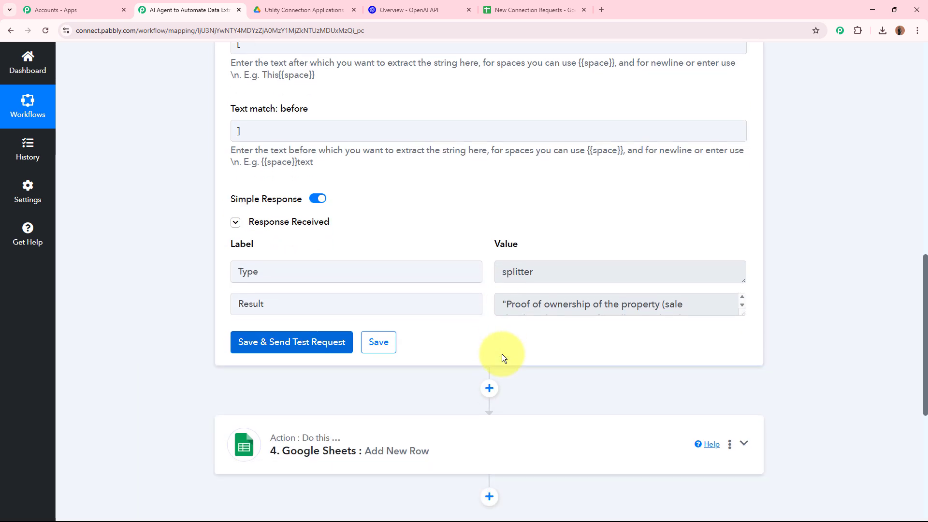
left_click_drag(744, 316, 740, 383)
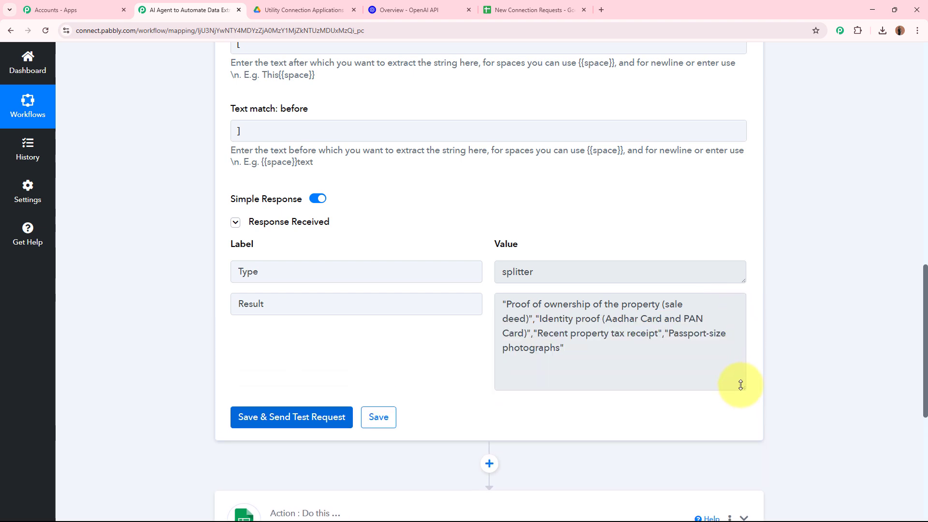
left_click(549, 338)
key("ctrl+a")
left_click(815, 296)
- Map the Supporting Documents field of the Google Sheets step to the Result value from the Text Parser step
scroll(815, 295, "down", 6)
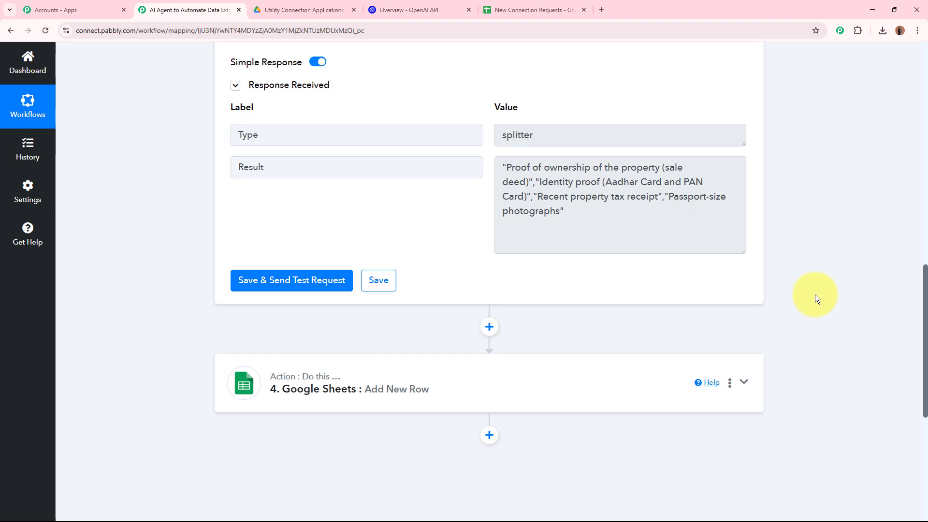
left_click(348, 204)
scroll(206, 243, "up", 6)
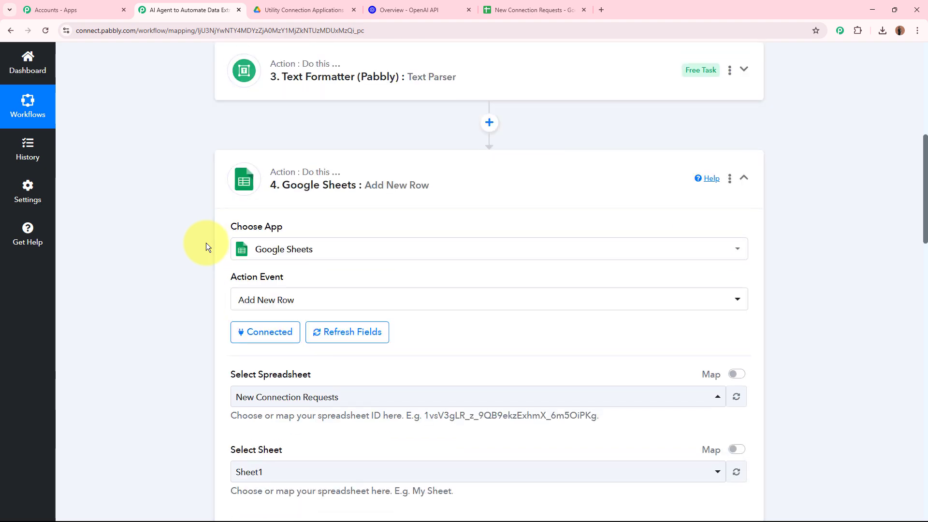
scroll(206, 243, "down", 19)
scroll(206, 247, "down", 4)
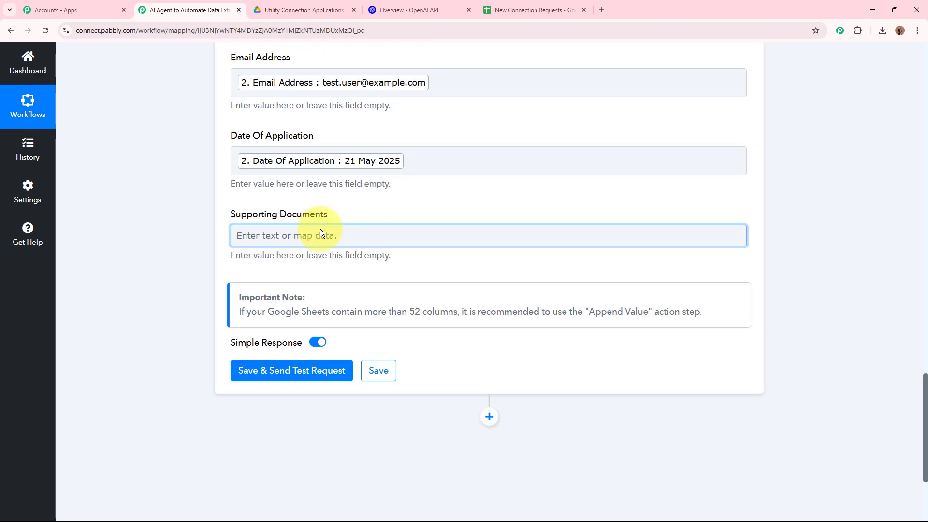
left_click(329, 236)
left_click(377, 403)
left_click(382, 457)
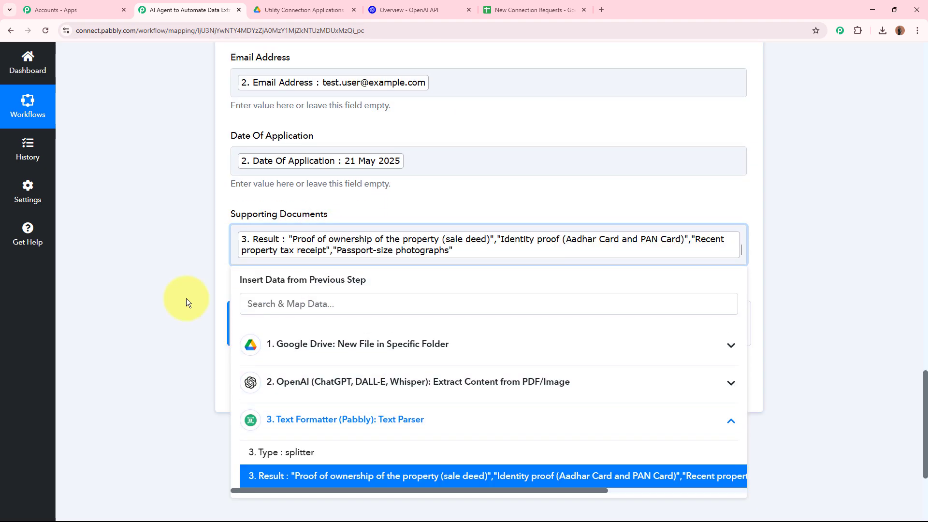
left_click(148, 266)
- Save and test the Google Sheets step, then check the added row in the New Connection Requests spreadsheet
scroll(147, 260, "up", 5)
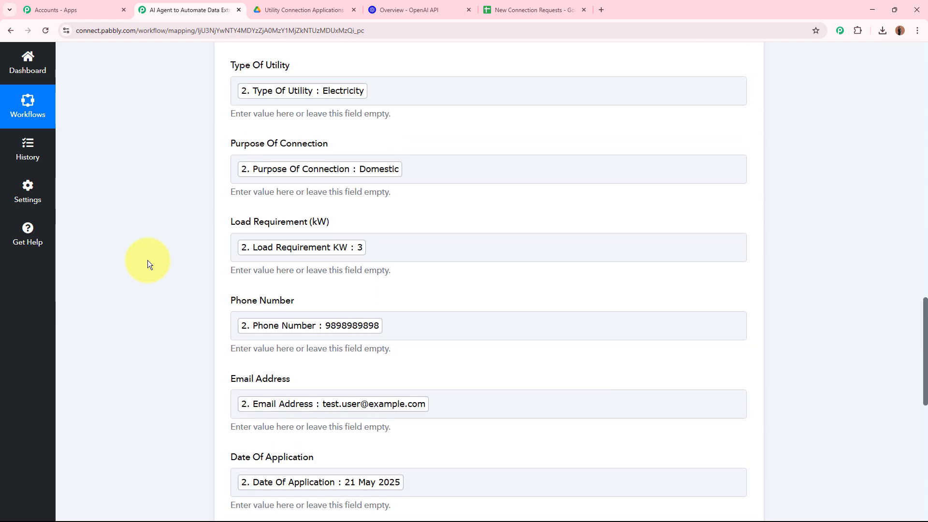
scroll(147, 258, "down", 8)
left_click(304, 213)
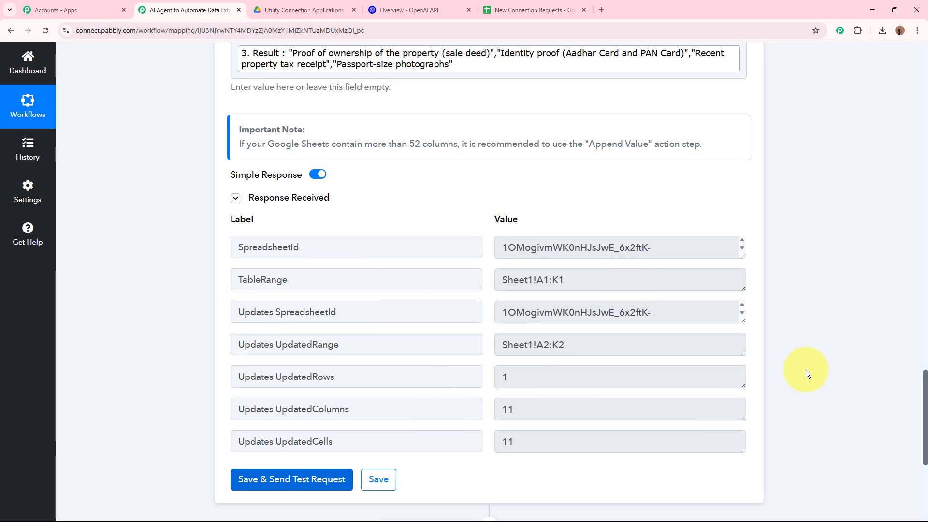
scroll(831, 315, "down", 1)
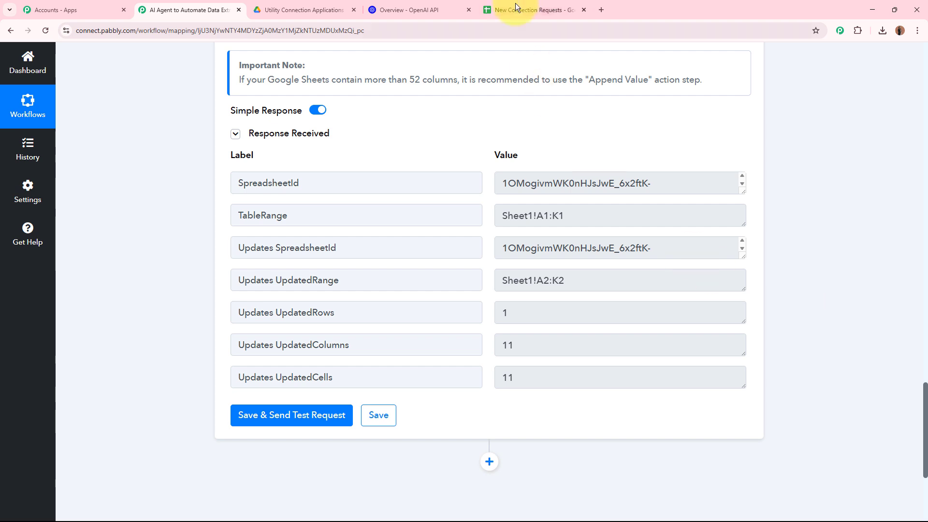
left_click(519, 10)
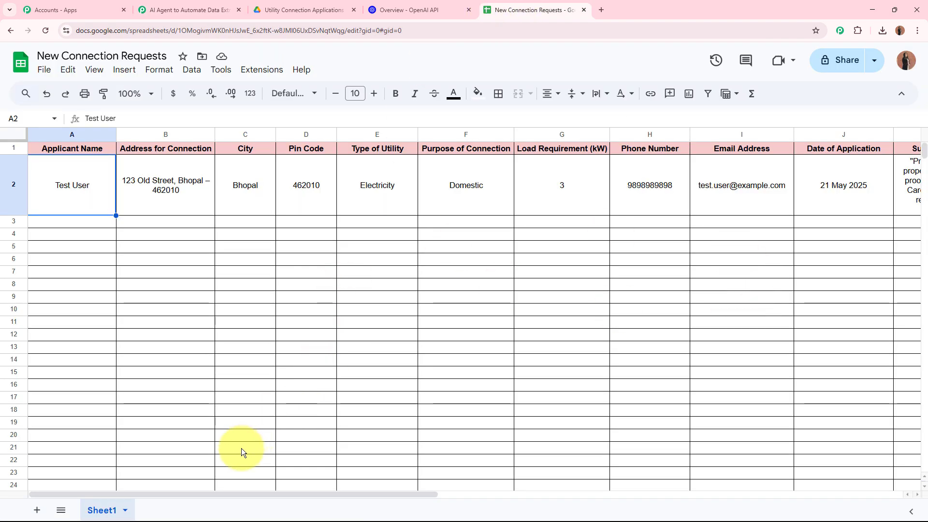
- Check each extracted value in row 2 of the New Connection Requests sheet, from Applicant Name through Date of Application
left_click_drag(234, 495, 102, 456)
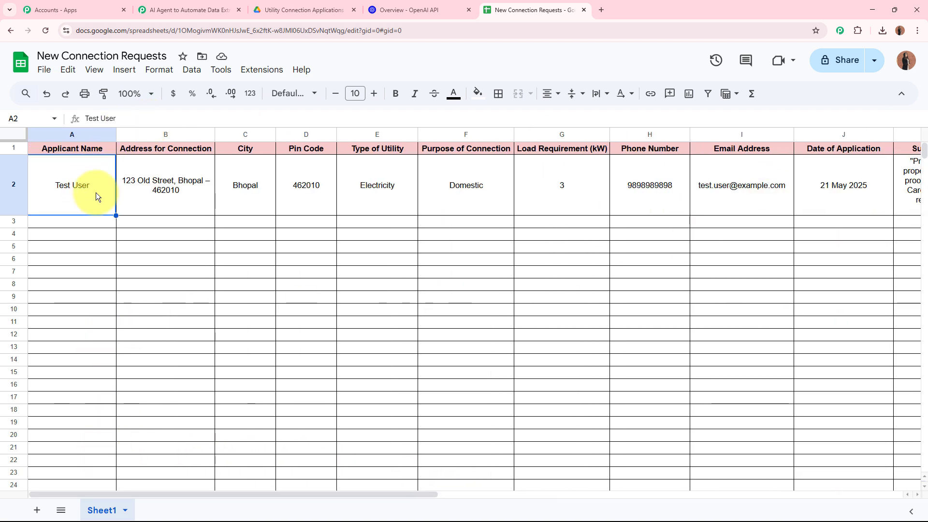
left_click(175, 199)
left_click(247, 198)
left_click(306, 197)
left_click(361, 196)
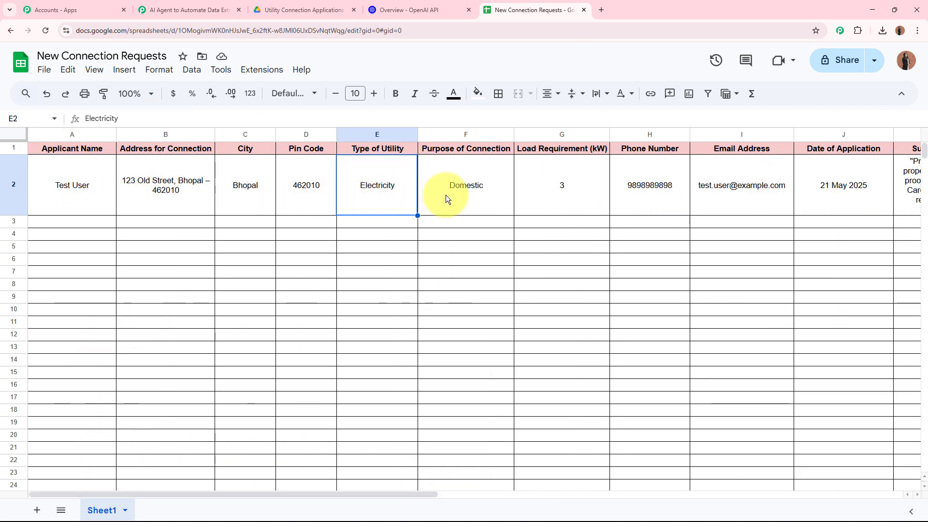
left_click(499, 193)
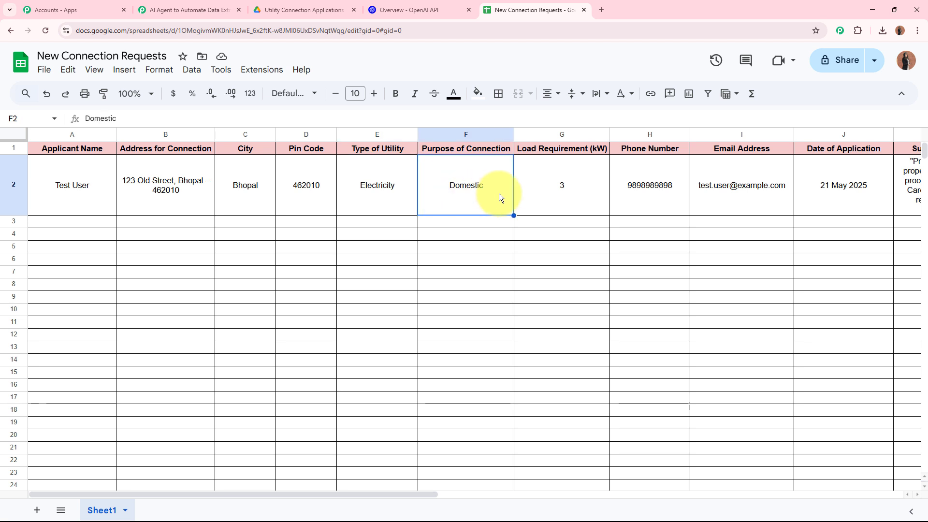
left_click(564, 202)
left_click(643, 202)
left_click(740, 201)
left_click(819, 201)
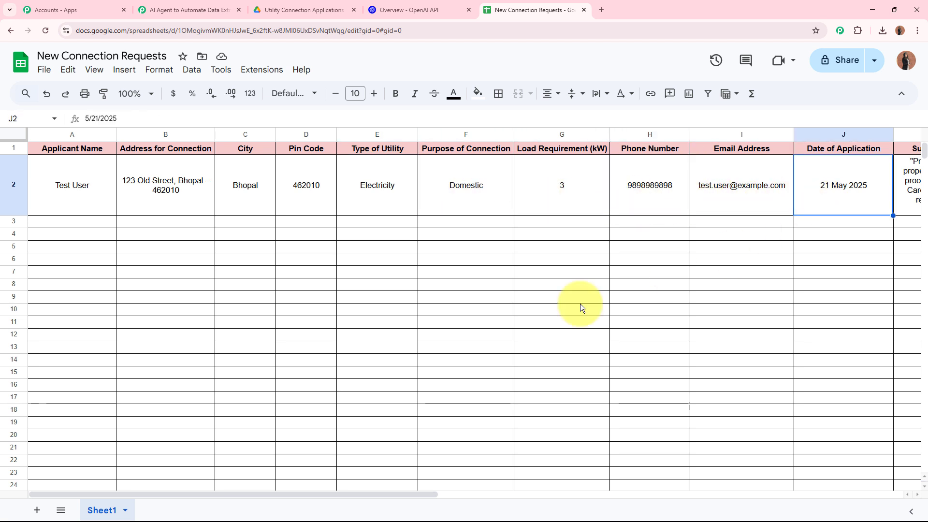
- Widen the Supporting Documents column so its document list in row 2 wraps over fewer lines
left_click_drag(345, 494, 554, 494)
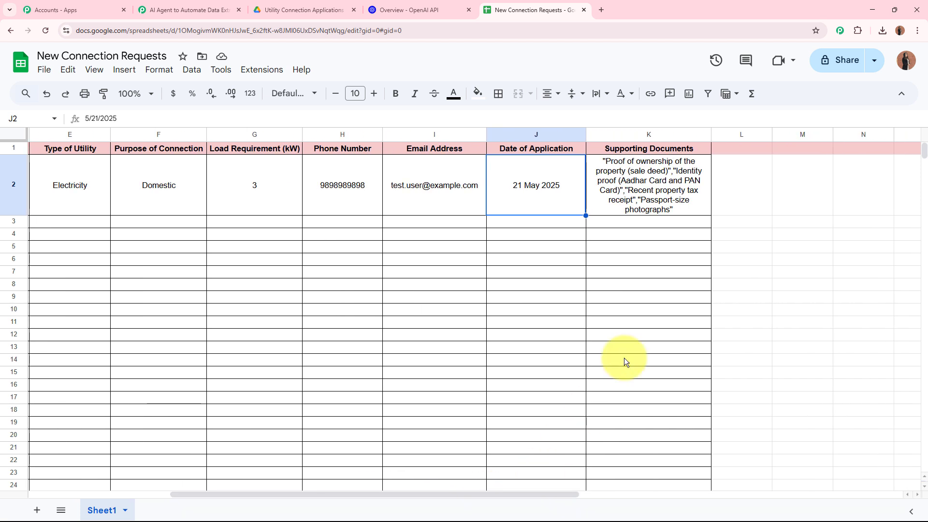
left_click(678, 210)
left_click_drag(710, 136, 788, 136)
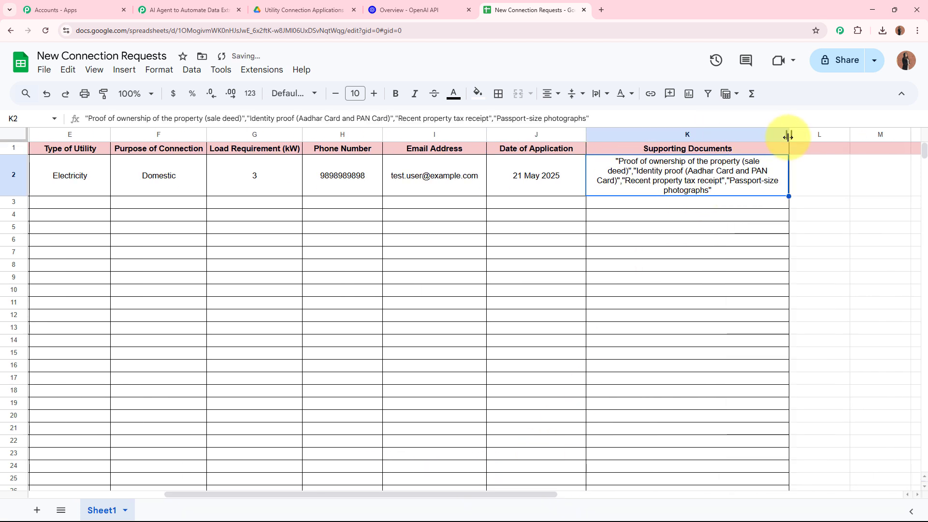
left_click_drag(411, 494, 173, 488)
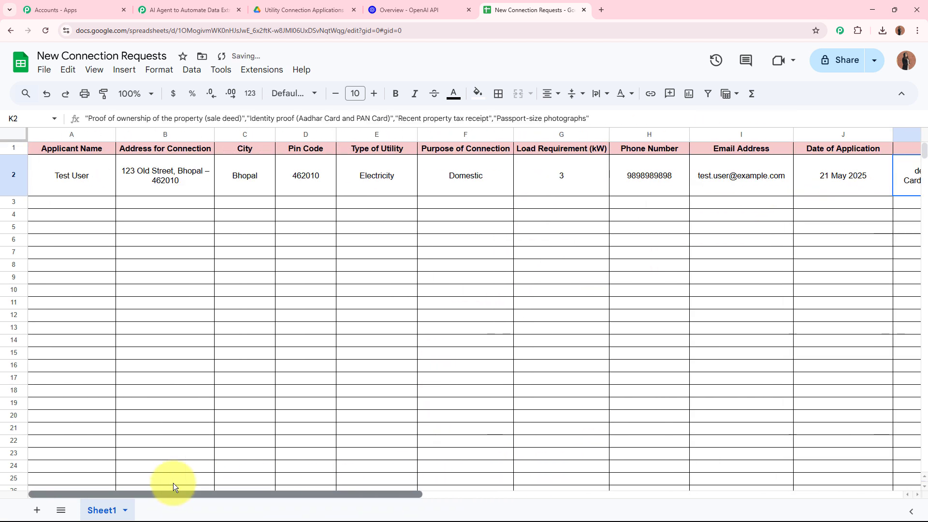
- Switch to the Pabbly Connect workflow and look over it from the Google Sheets response up to the Google Drive trigger
left_click(209, 4)
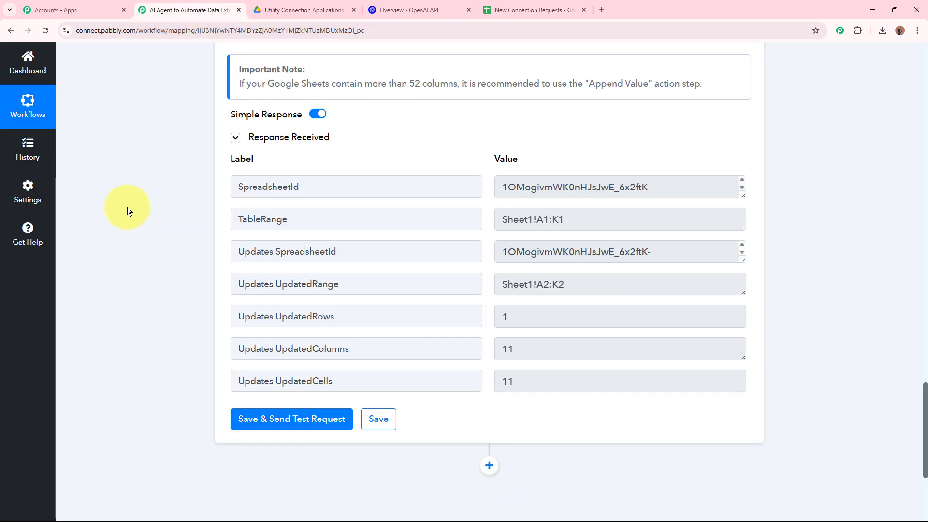
scroll(127, 209, "up", 15)
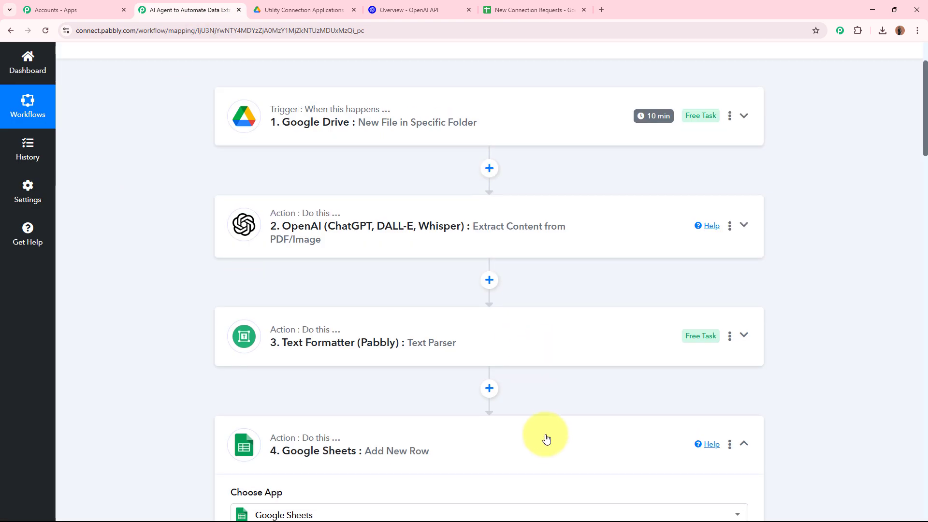
scroll(784, 392, "up", 3)
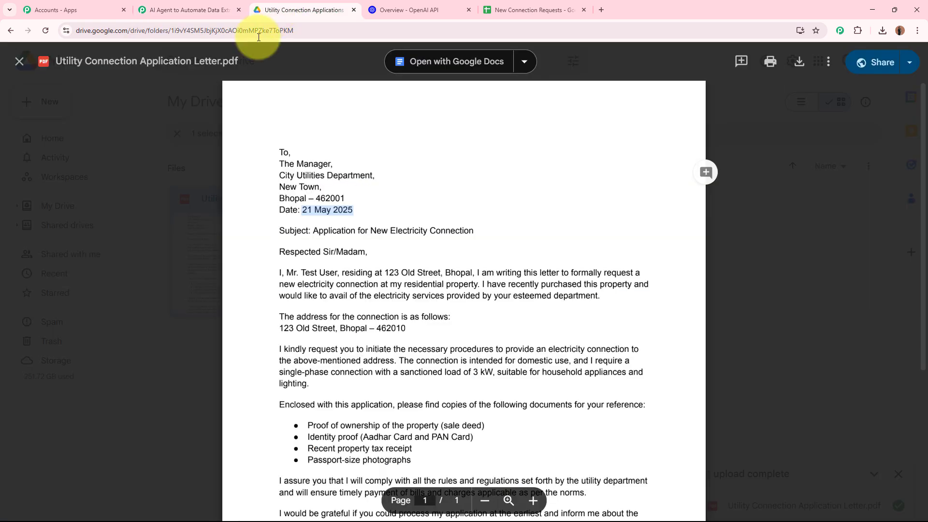
- Switch to Google Drive, close the Utility Connection Application Letter.pdf preview and return to its folder
left_click(285, 9)
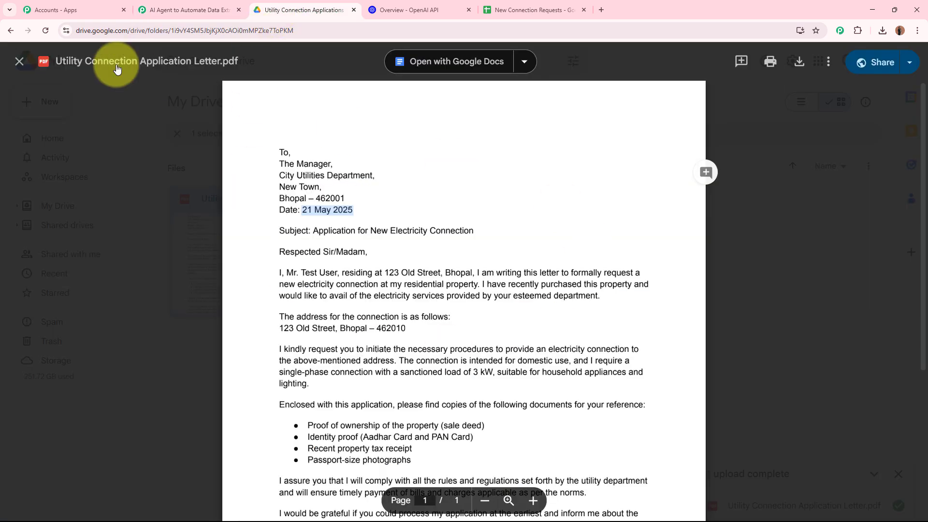
left_click(20, 61)
left_click(454, 308)
- Switch back to the Pabbly Connect workflow and review its four steps, from the Google Drive trigger to the Google Sheets action
left_click(166, 10)
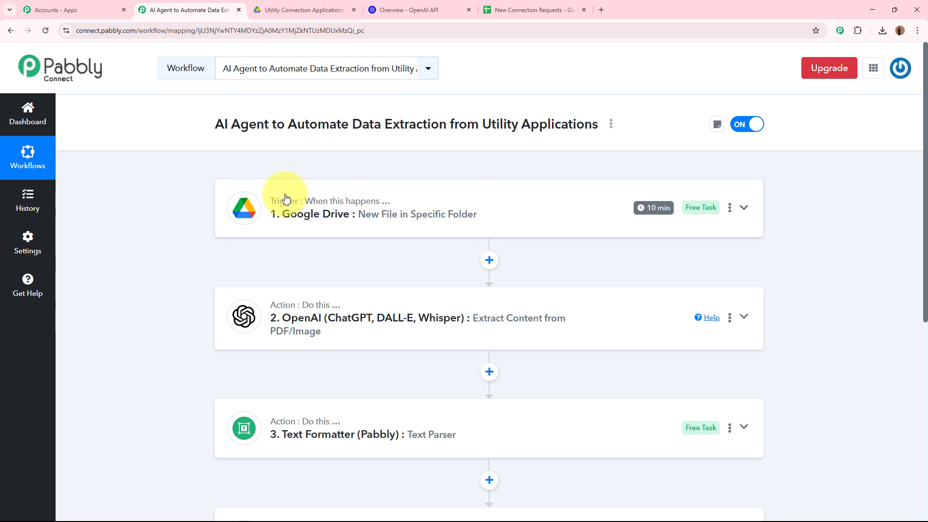
scroll(456, 186, "down", 3)
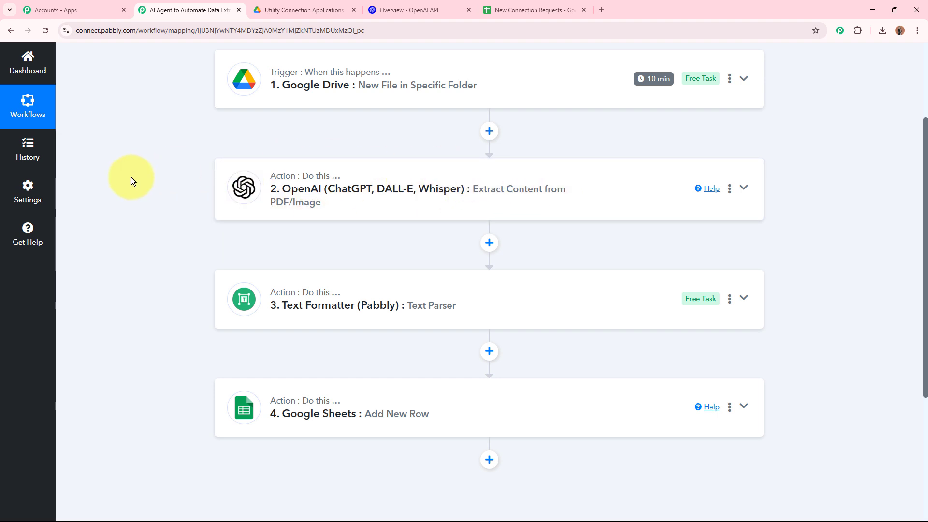
scroll(372, 171, "down", 1)
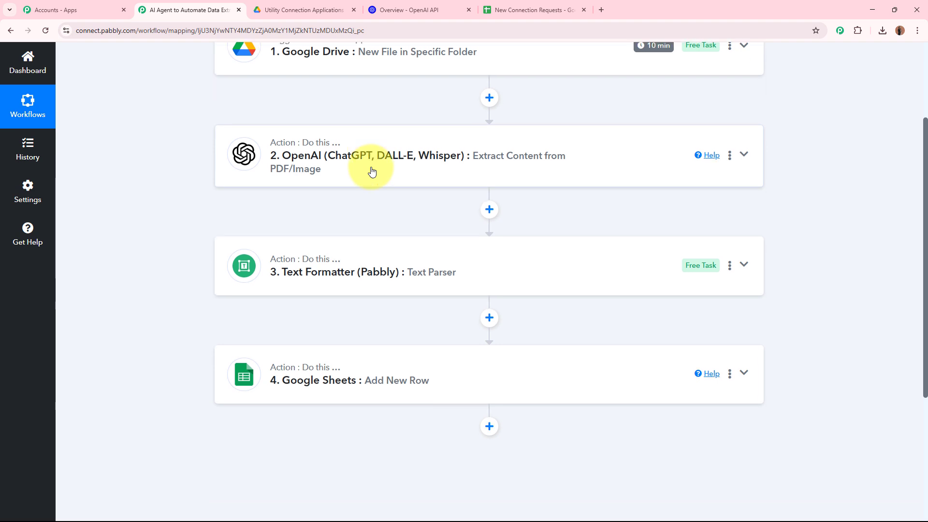
scroll(371, 171, "down", 3)
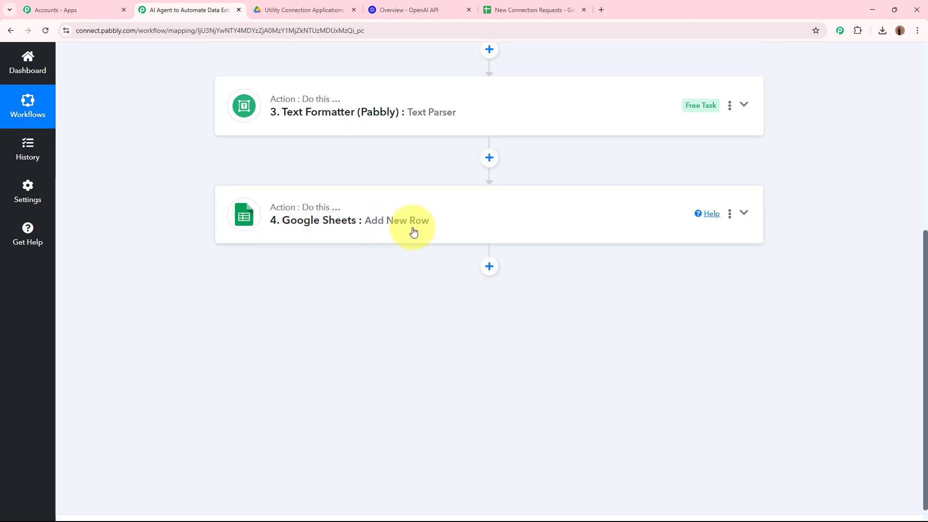
scroll(428, 230, "up", 6)
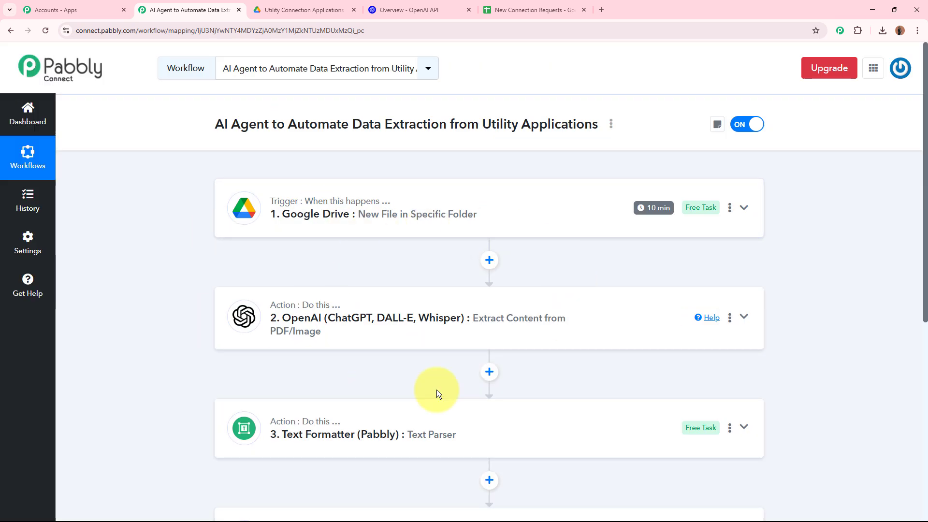